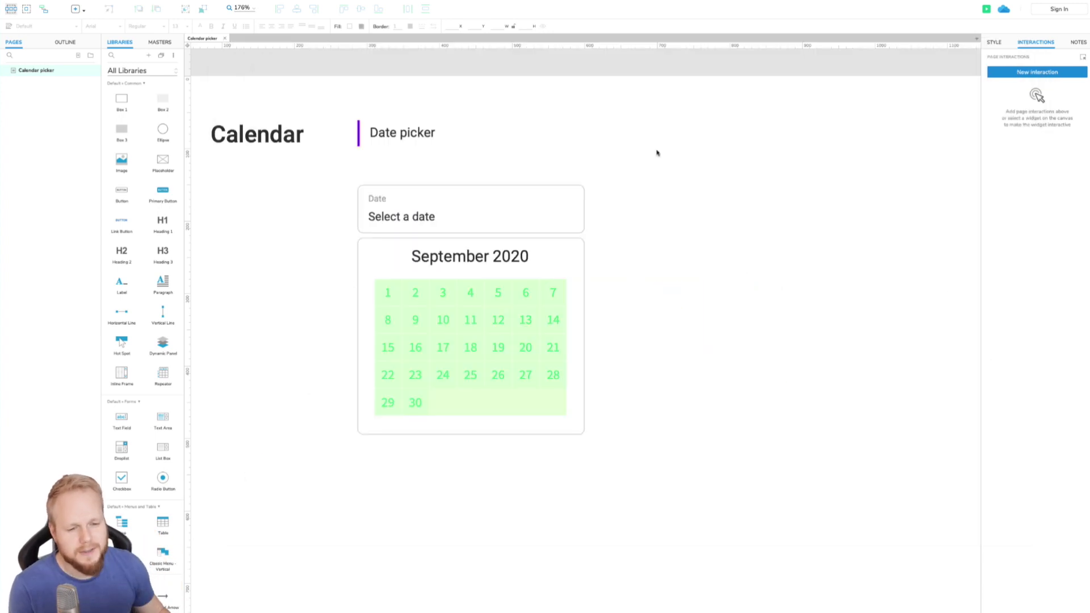
Select the Calendar repeater to view its Item Loaded Set Text actions using [[Item.Date]].
{"action": "left_click", "coordinate": [388, 350]}
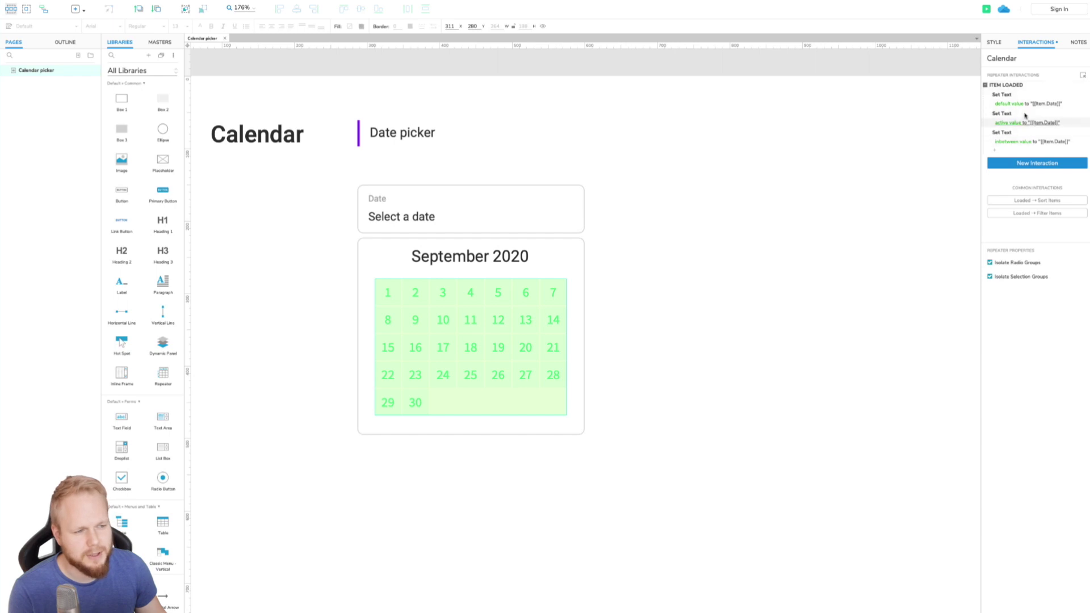
{"action": "left_click", "coordinate": [995, 42]}
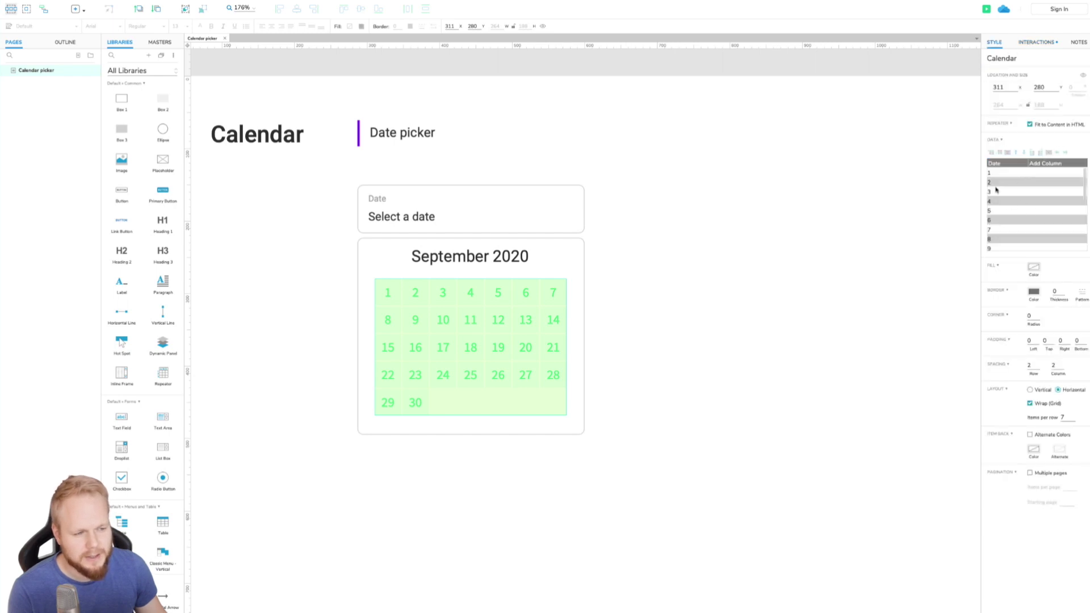
{"action": "double_click", "coordinate": [532, 289]}
{"action": "left_click", "coordinate": [395, 285]}
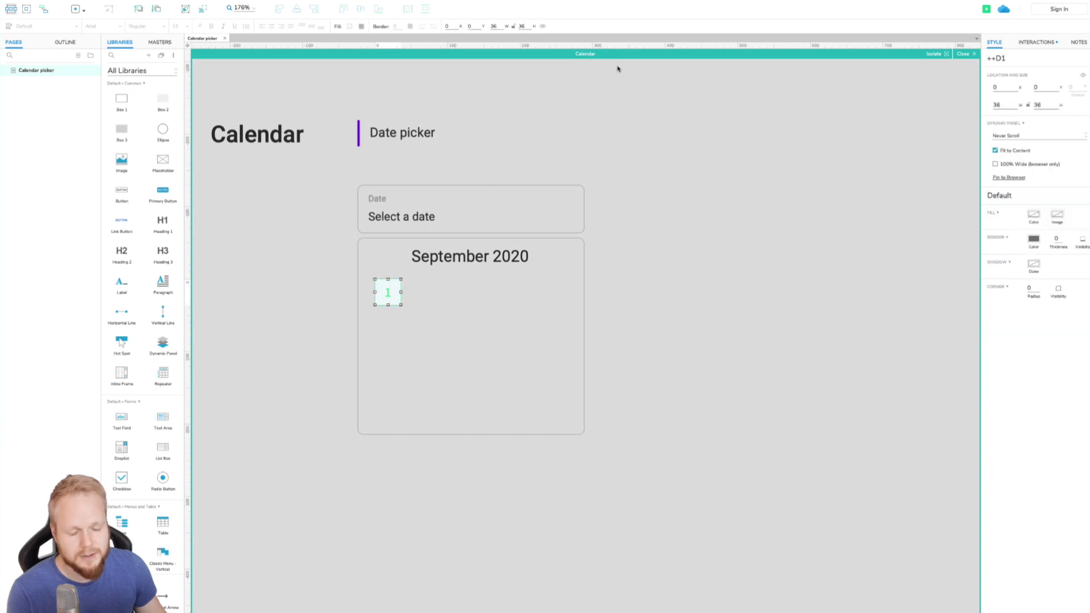
{"action": "double_click", "coordinate": [389, 291]}
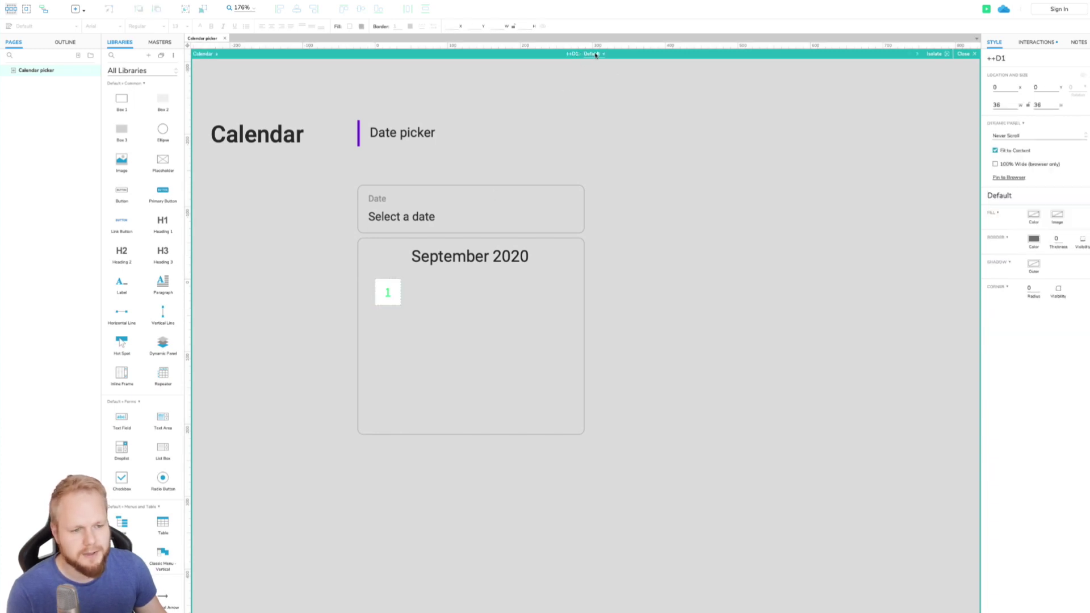
{"action": "left_click", "coordinate": [593, 54]}
{"action": "left_click", "coordinate": [606, 74]}
{"action": "left_click", "coordinate": [612, 86]}
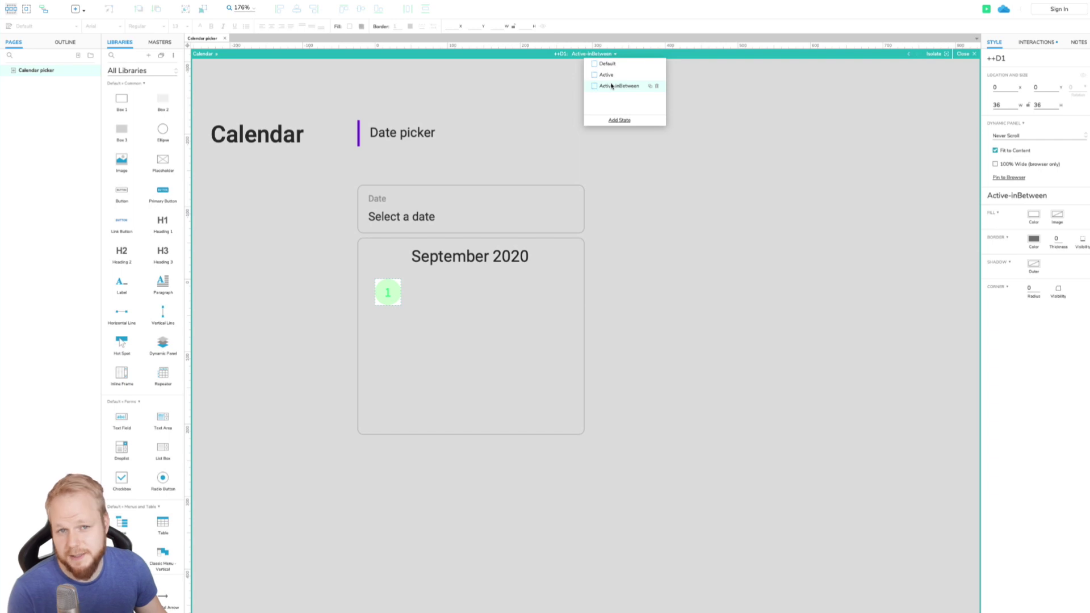
{"action": "left_click", "coordinate": [616, 64]}
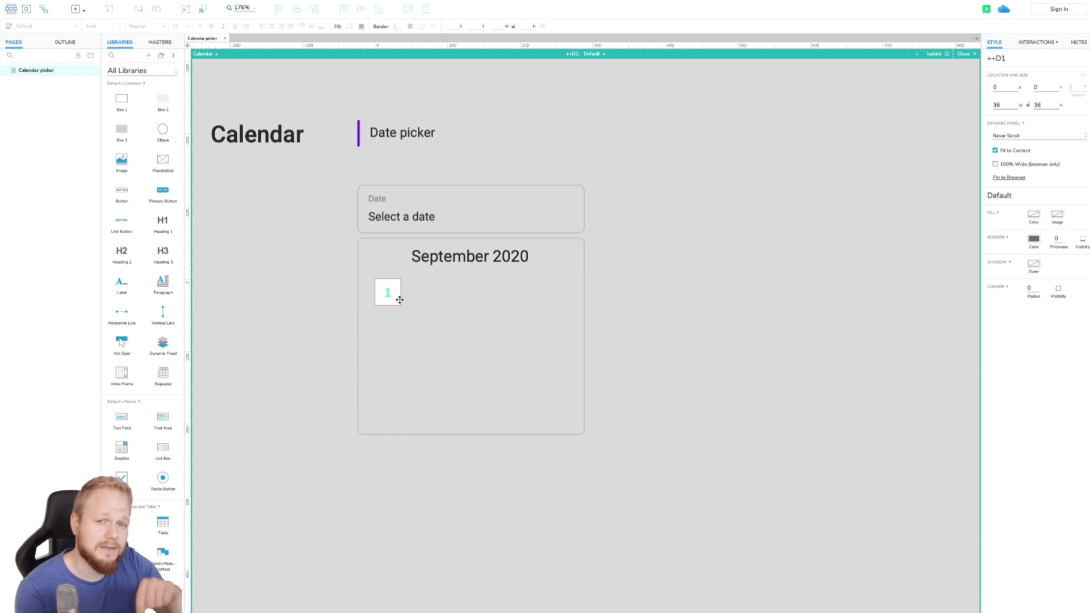
{"action": "key", "text": "Escape"}
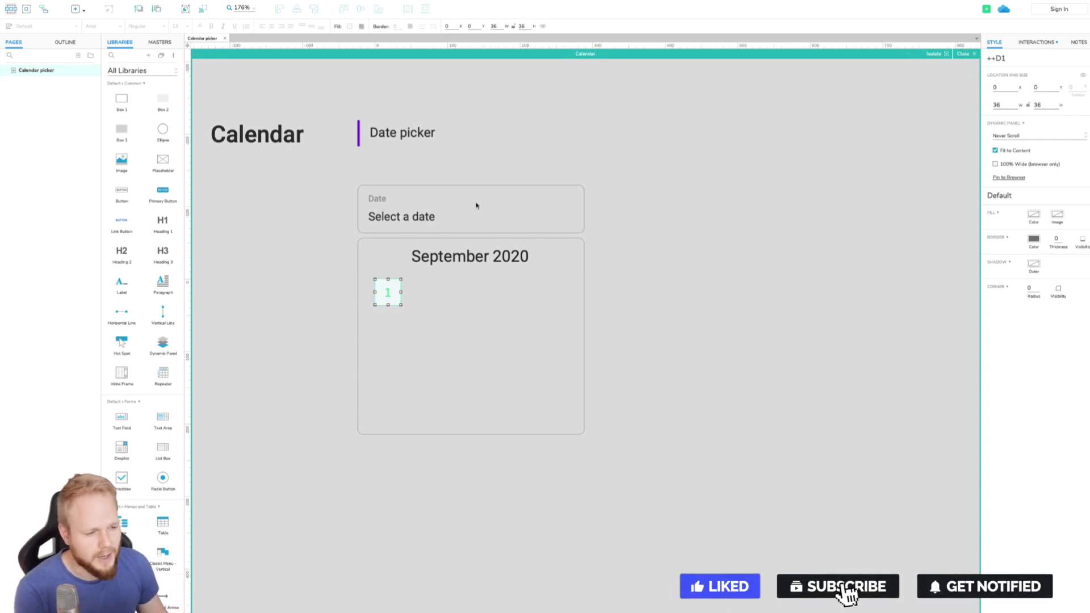
{"action": "key", "text": "Escape"}
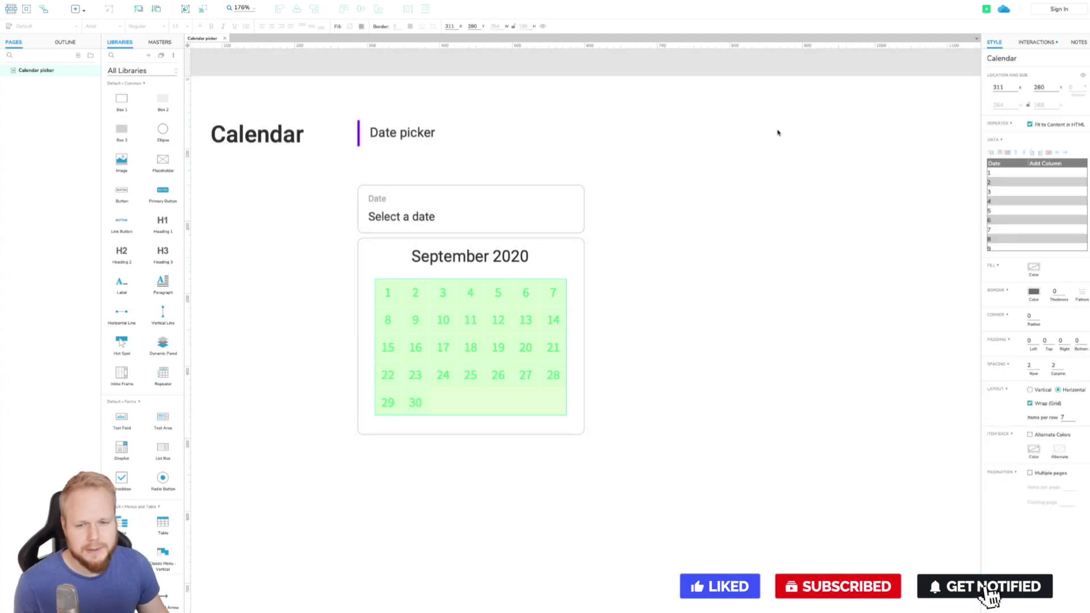
{"action": "right_click", "coordinate": [47, 67]}
Copy the Date label and its Select a date text to the right half of the picker.
{"action": "key", "text": "Escape"}
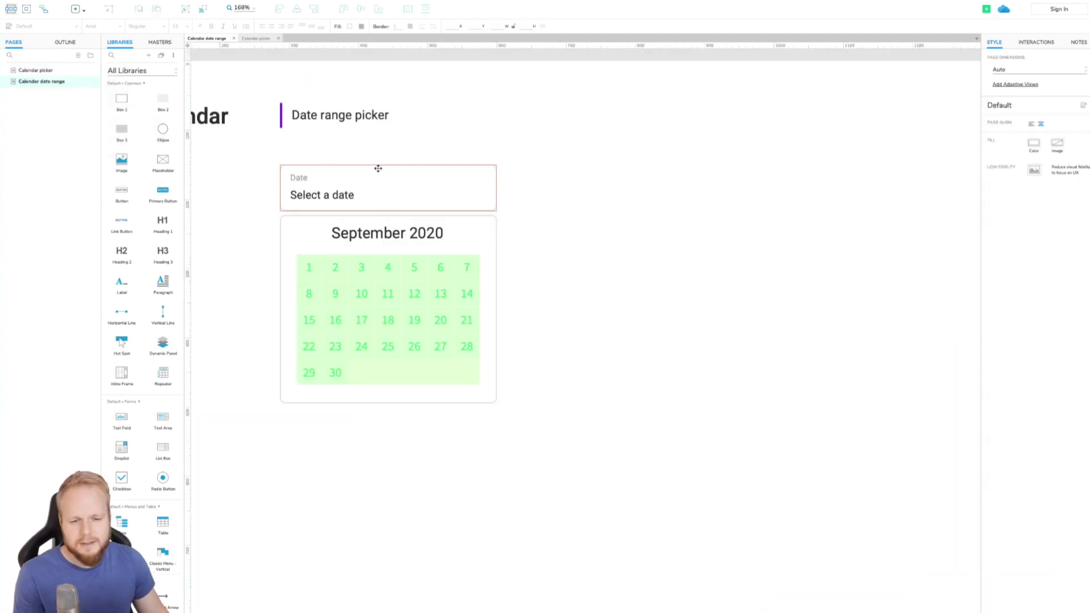
{"action": "scroll", "coordinate": [352, 263], "scroll_direction": "up", "scroll_amount": 3}
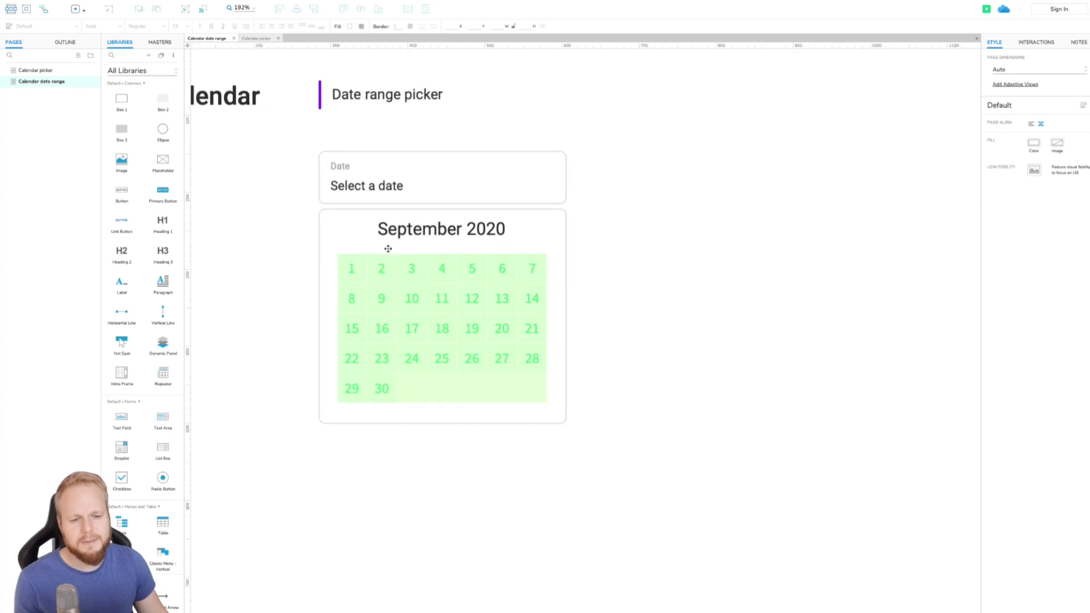
{"action": "scroll", "coordinate": [382, 202], "scroll_direction": "up", "scroll_amount": 1}
{"action": "left_click", "coordinate": [378, 209]}
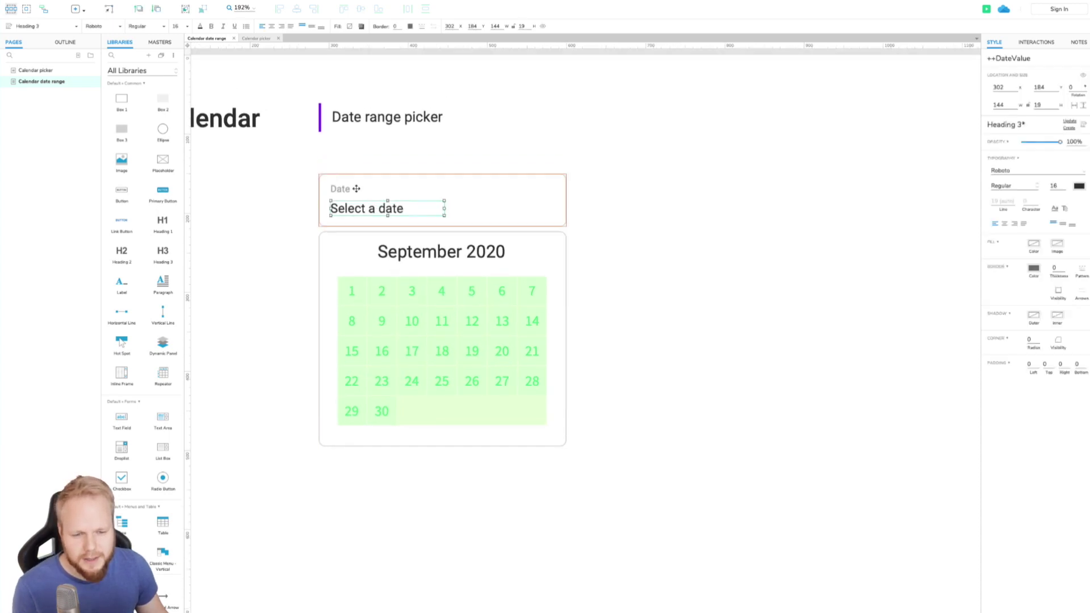
{"action": "left_click", "coordinate": [343, 191], "text": "shift"}
{"action": "left_click_drag", "start_coordinate": [344, 191], "coordinate": [462, 188], "text": "ctrl"}
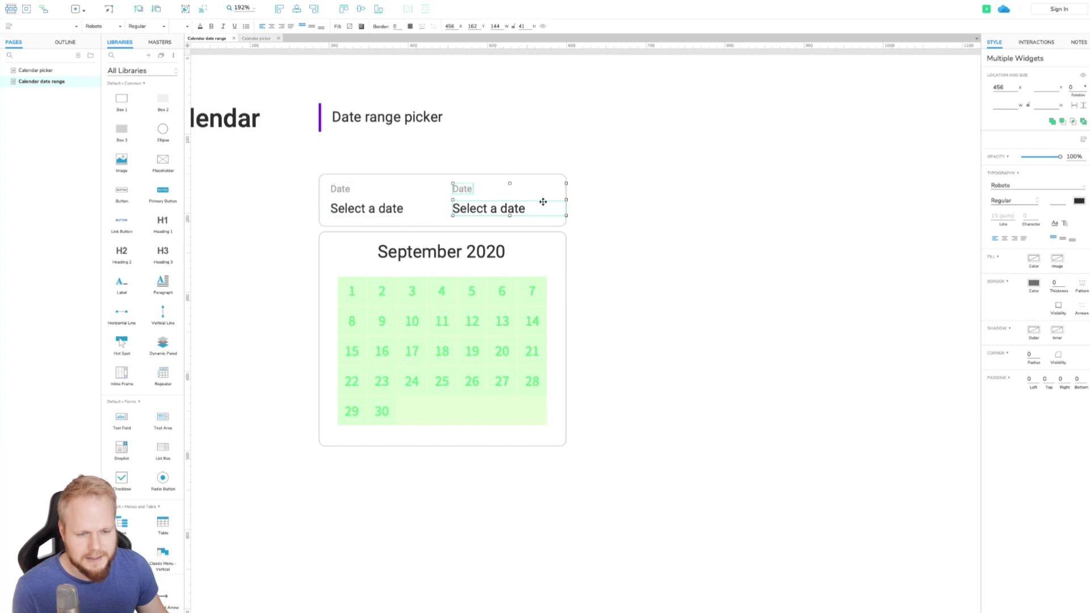
Relabel the copied field 'Return' and the original field 'Departure'.
{"action": "double_click", "coordinate": [465, 190]}
{"action": "type", "text": "Return"}
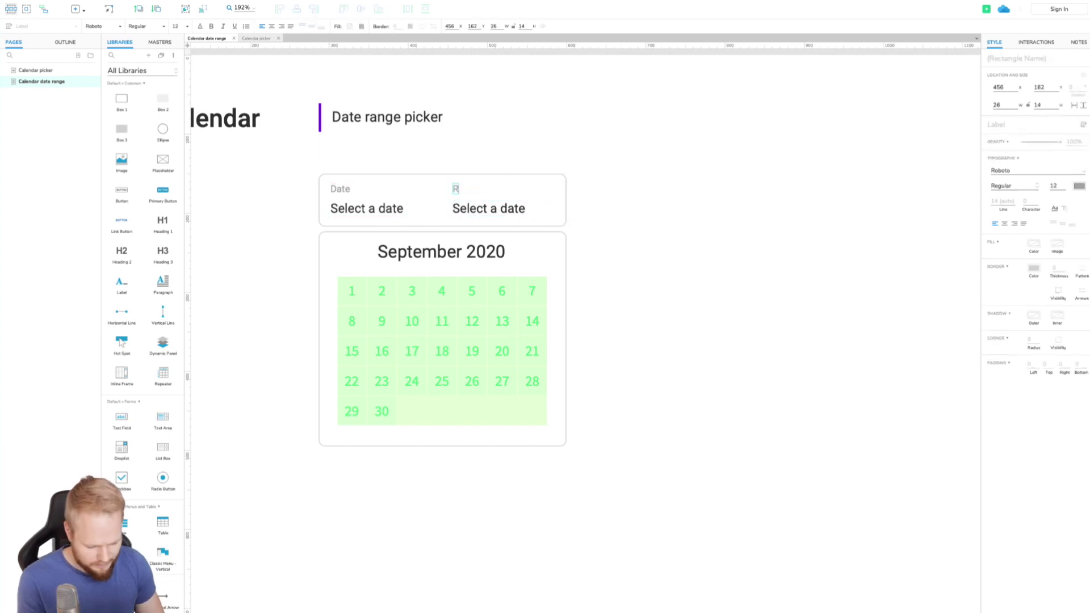
{"action": "double_click", "coordinate": [339, 189]}
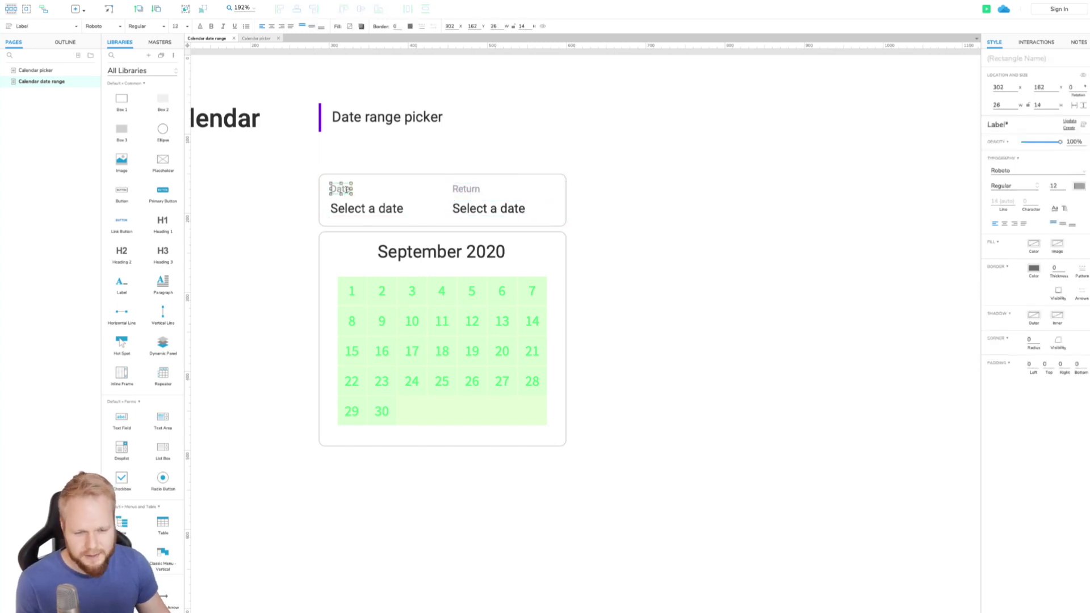
{"action": "type", "text": "Departure"}
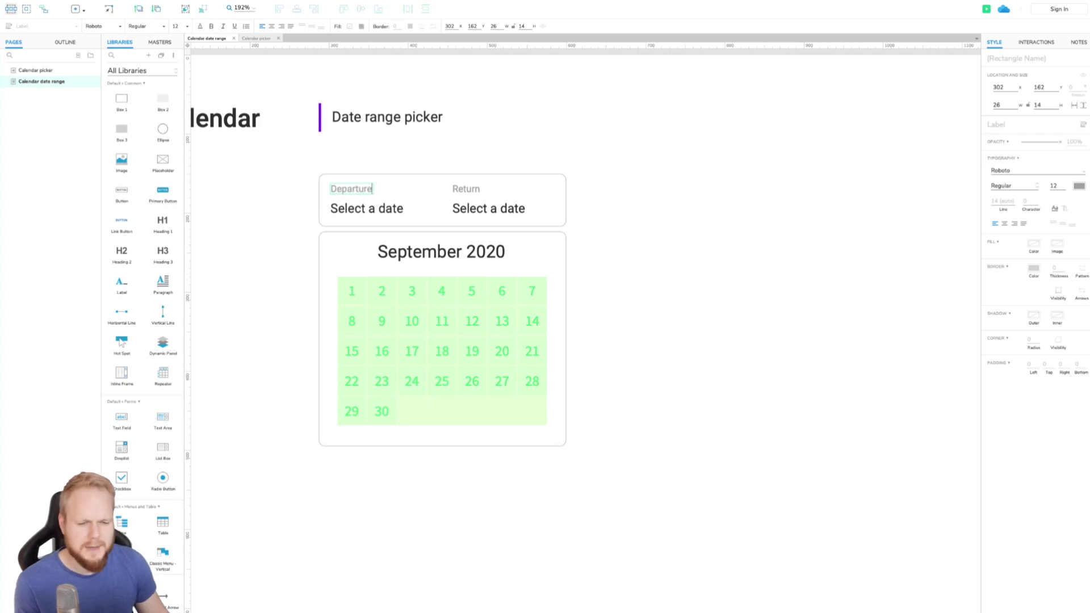
Narrow both Select a date value texts and set their font size to 13.
{"action": "left_click", "coordinate": [488, 208]}
{"action": "left_click", "coordinate": [401, 215], "text": "shift"}
{"action": "left_click_drag", "start_coordinate": [559, 209], "coordinate": [502, 211]}
{"action": "left_click", "coordinate": [497, 209]}
{"action": "left_click", "coordinate": [426, 207], "text": "shift"}
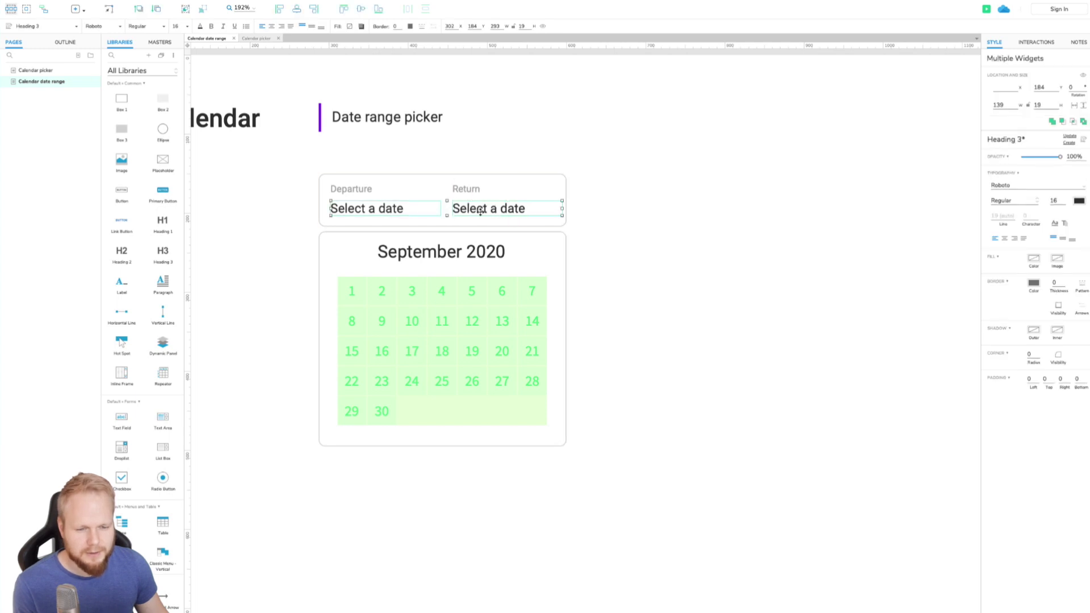
{"action": "left_click", "coordinate": [1057, 200]}
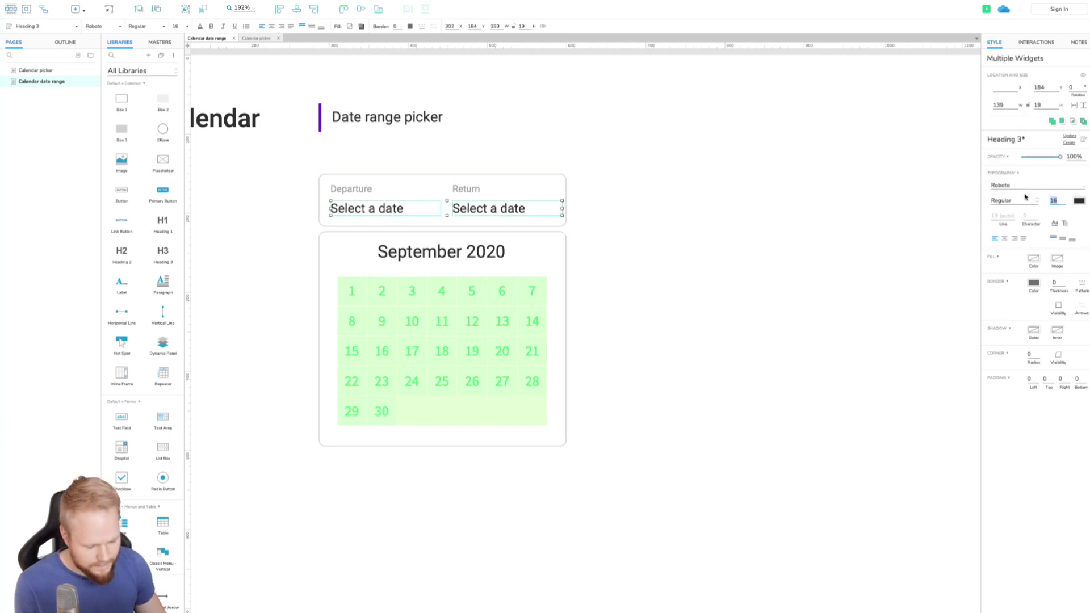
{"action": "type", "text": "13"}
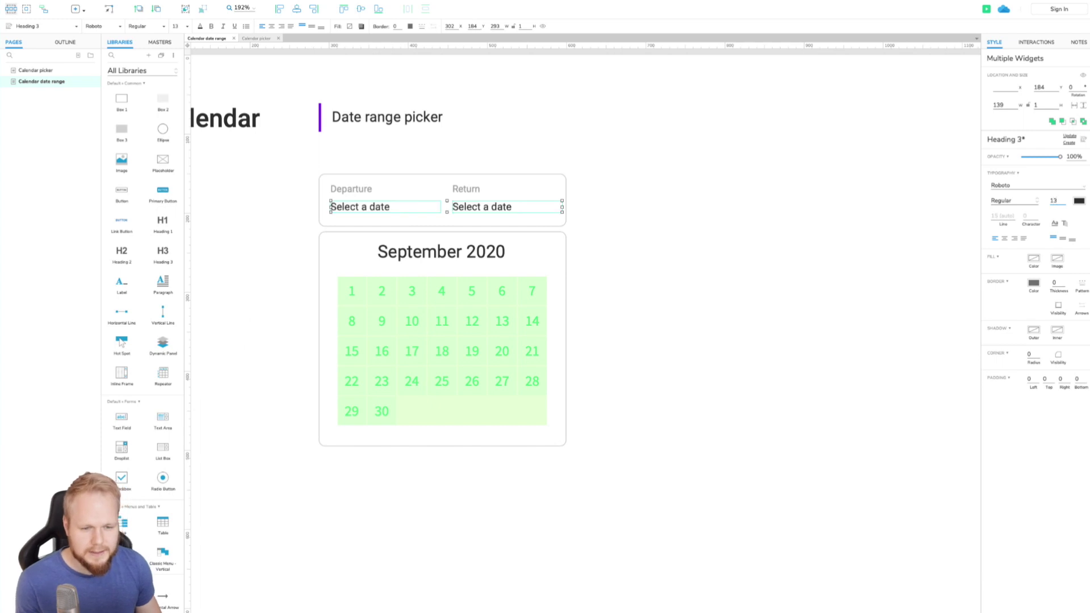
{"action": "left_click", "coordinate": [606, 217]}
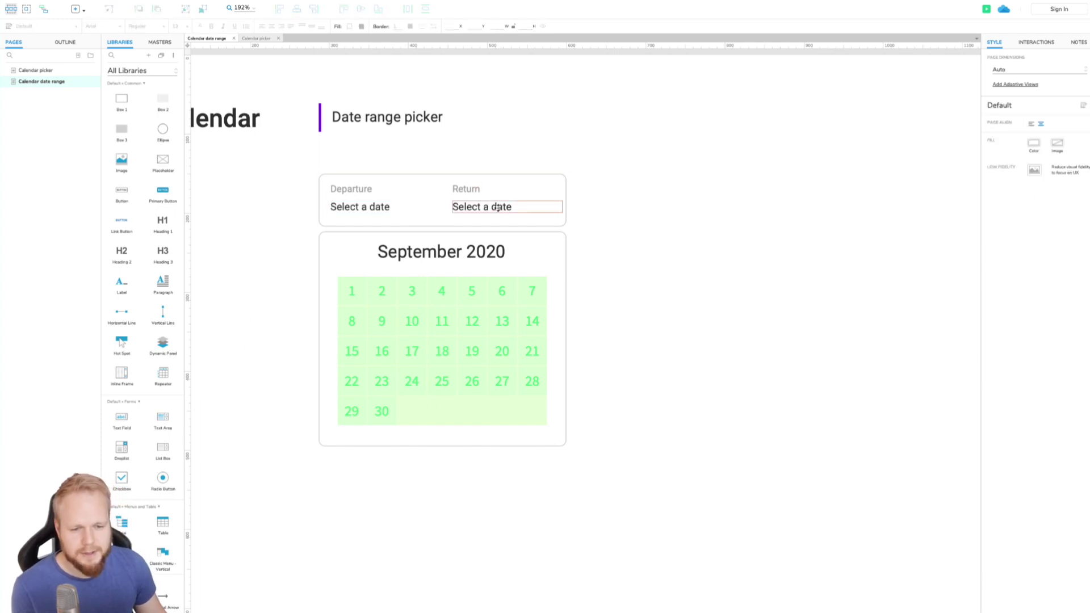
Set the Departure and Return labels to font size 10.
{"action": "left_click", "coordinate": [467, 189]}
{"action": "left_click", "coordinate": [385, 185], "text": "shift"}
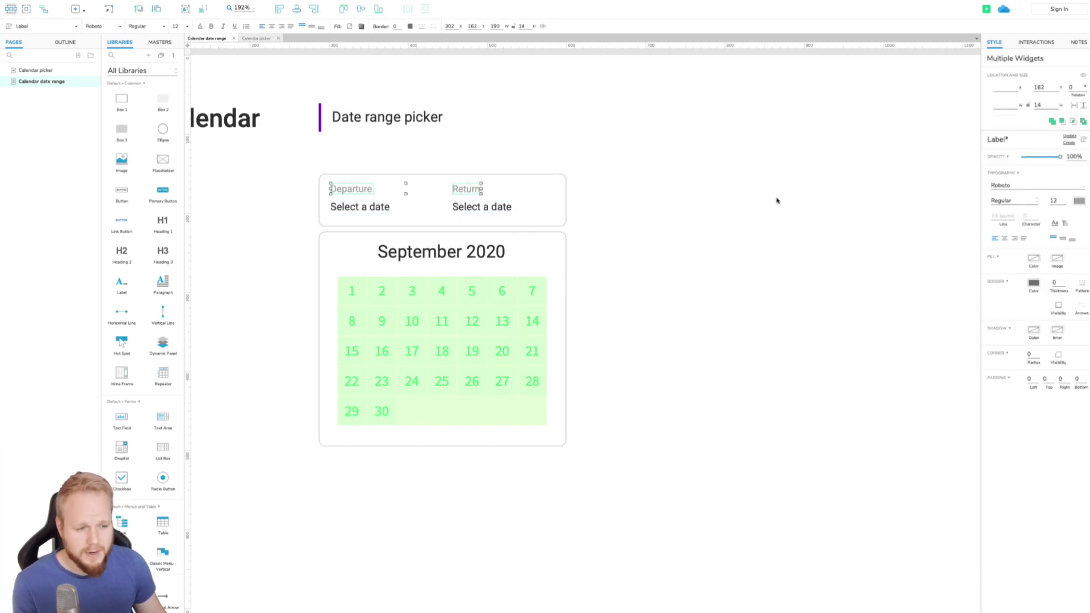
{"action": "double_click", "coordinate": [1054, 201]}
{"action": "type", "text": "10"}
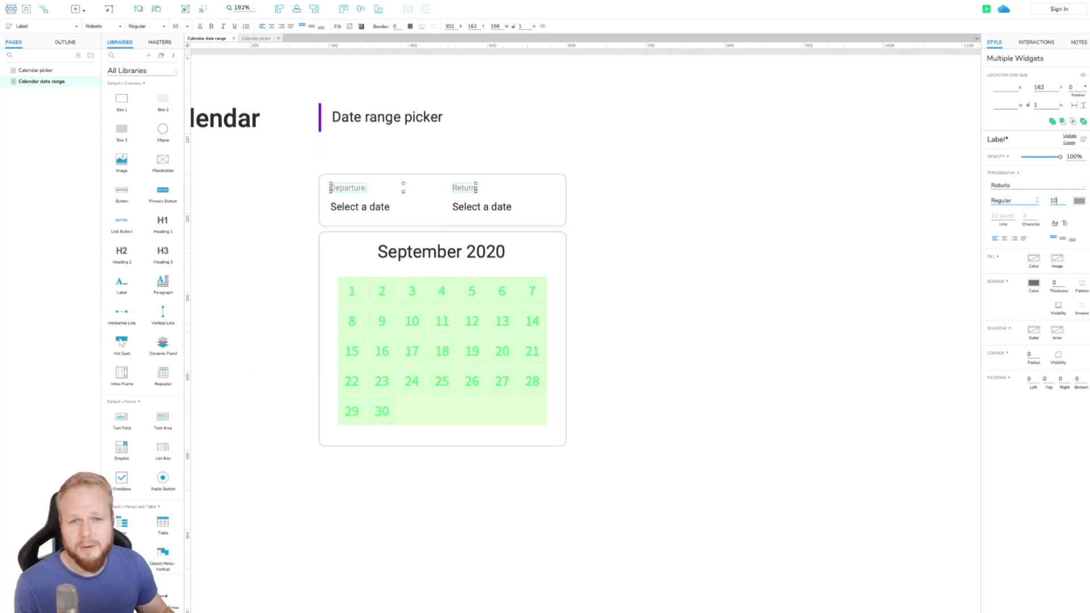
{"action": "left_click", "coordinate": [625, 216]}
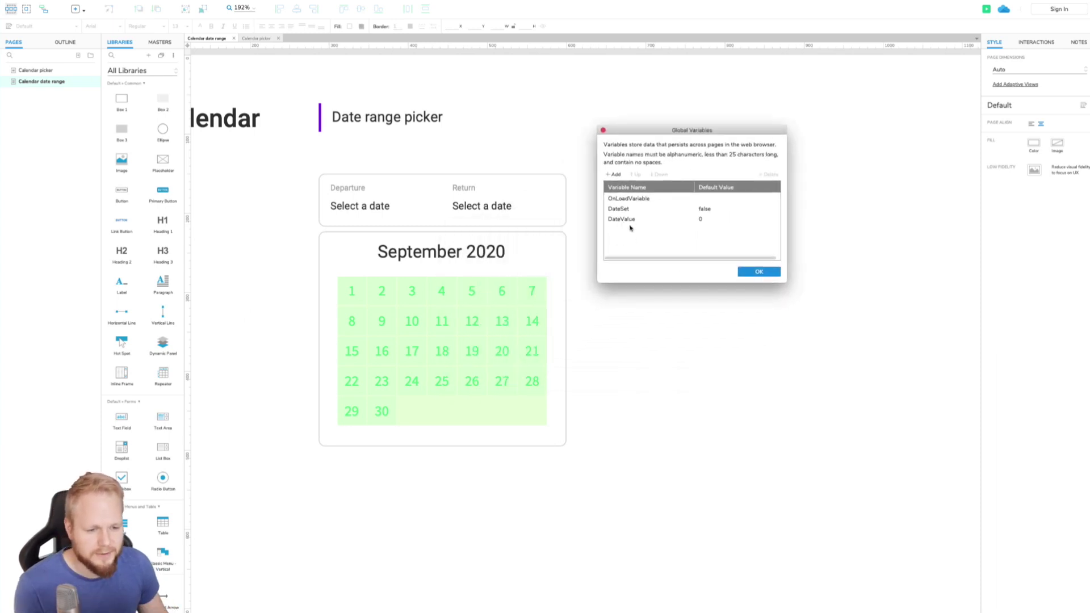
Add the global variable DateValue2Return with default value 0 and close the list.
{"action": "left_click", "coordinate": [614, 174]}
{"action": "type", "text": "DateValue2"}
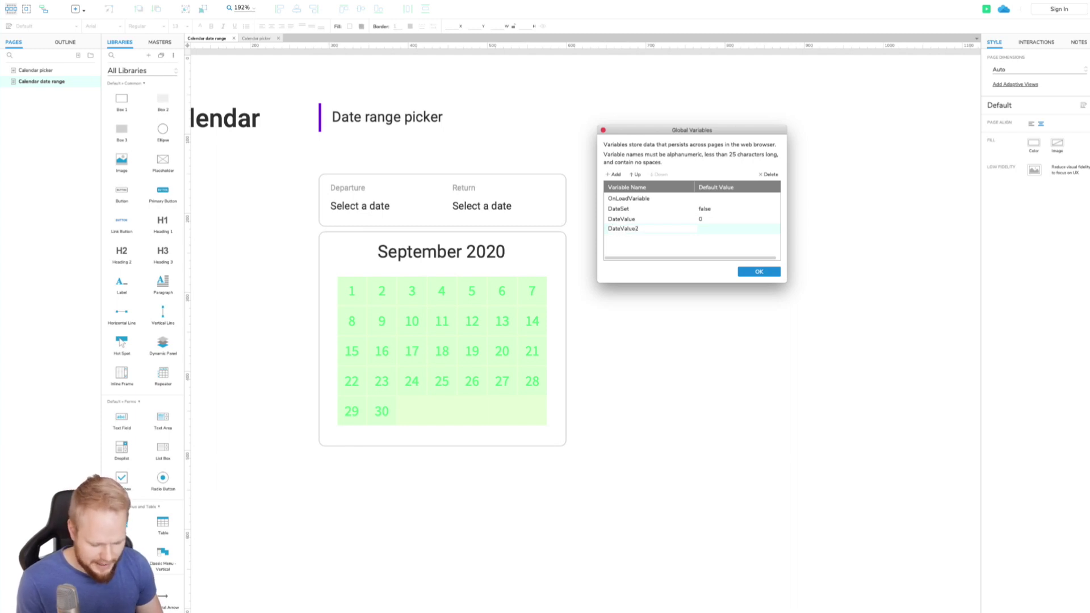
{"action": "type", "text": "R"}
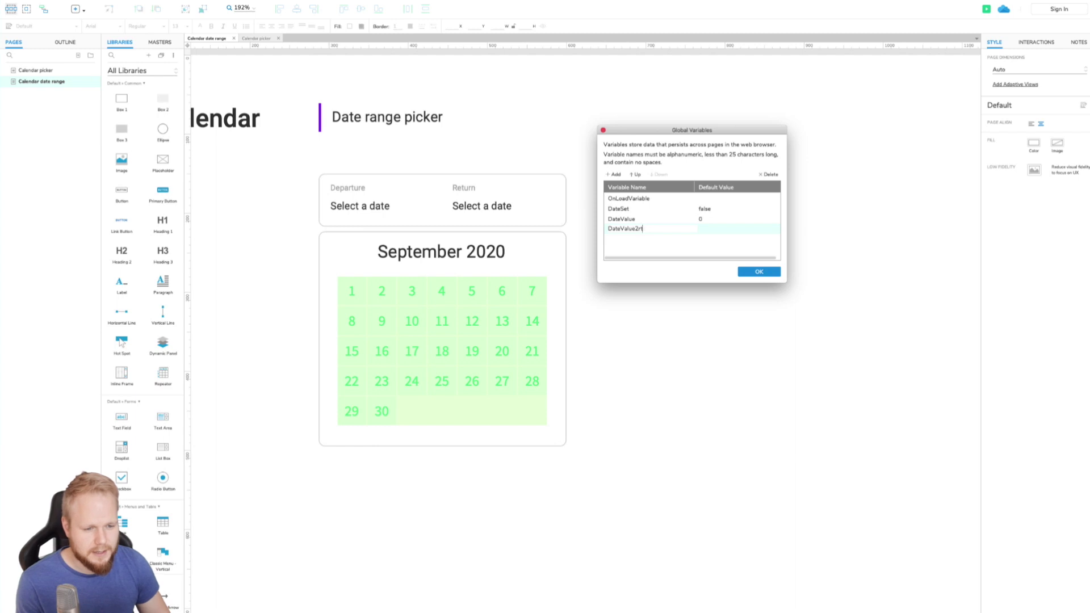
{"action": "type", "text": "eturn"}
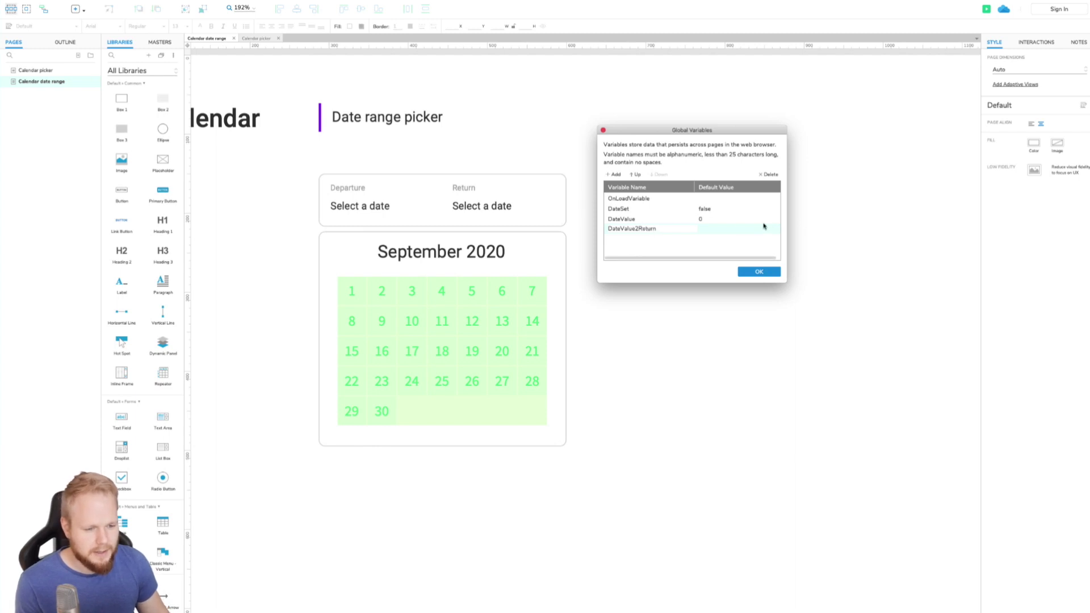
{"action": "left_click", "coordinate": [735, 232]}
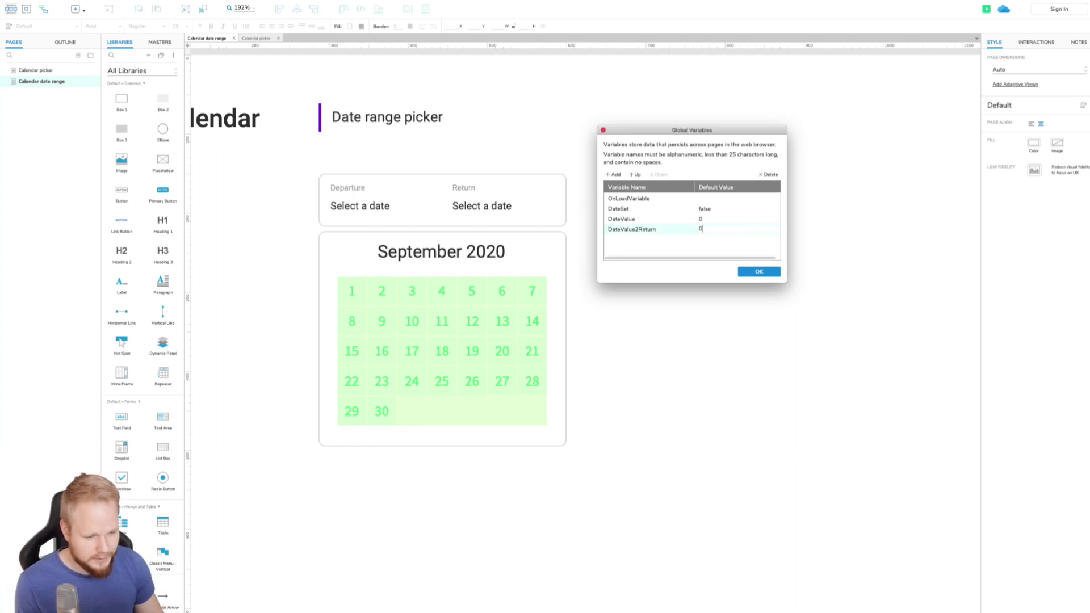
{"action": "key", "text": "Return"}
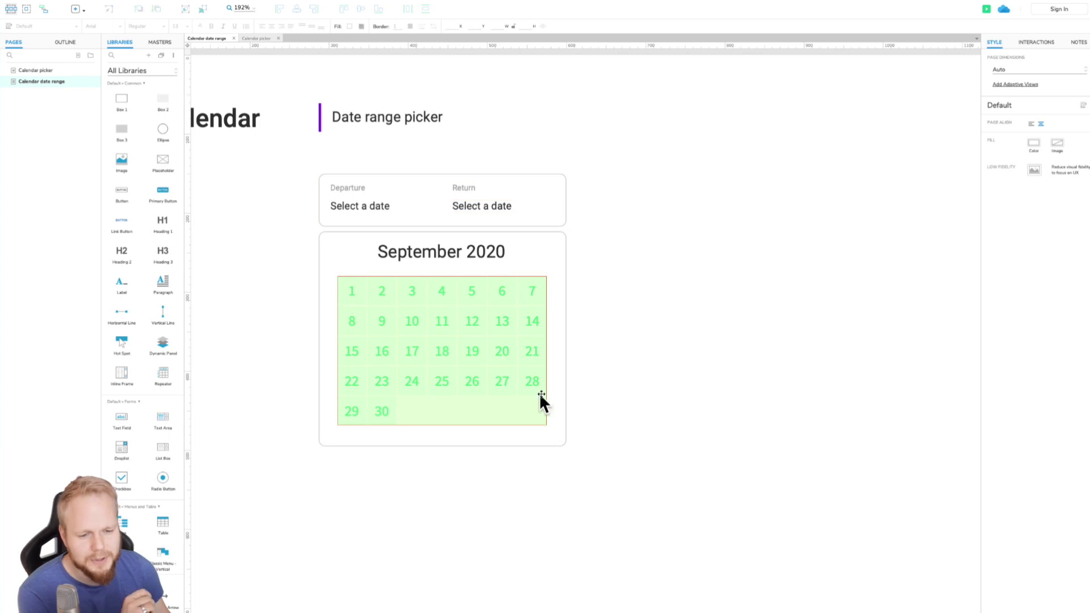
Inspect day 1's click interactions and preview the calendar, trying day 3 as departure.
{"action": "double_click", "coordinate": [484, 341]}
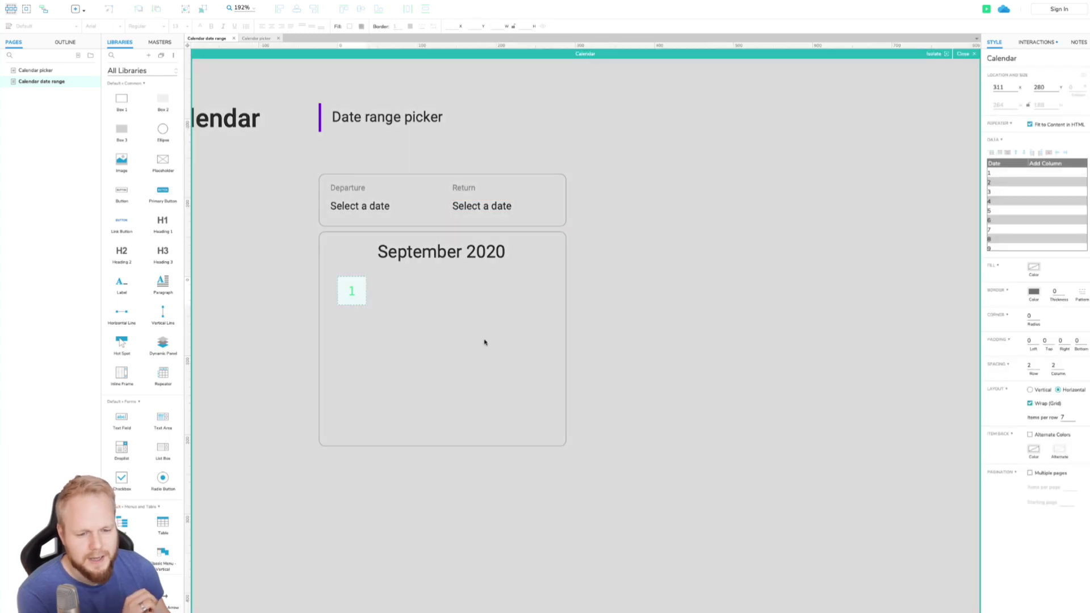
{"action": "left_click", "coordinate": [351, 288]}
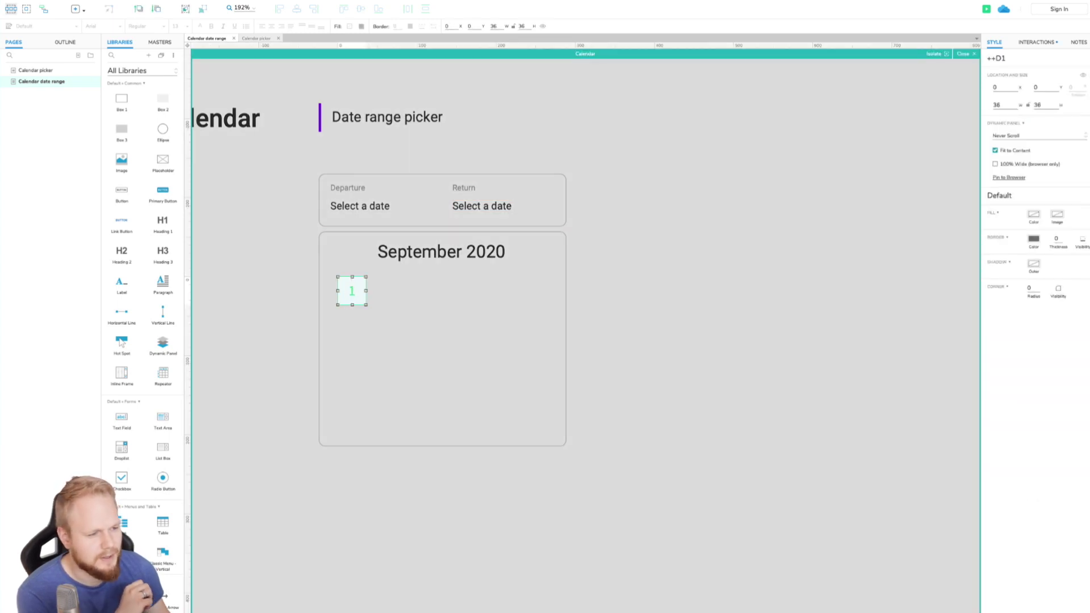
{"action": "left_click", "coordinate": [1037, 42]}
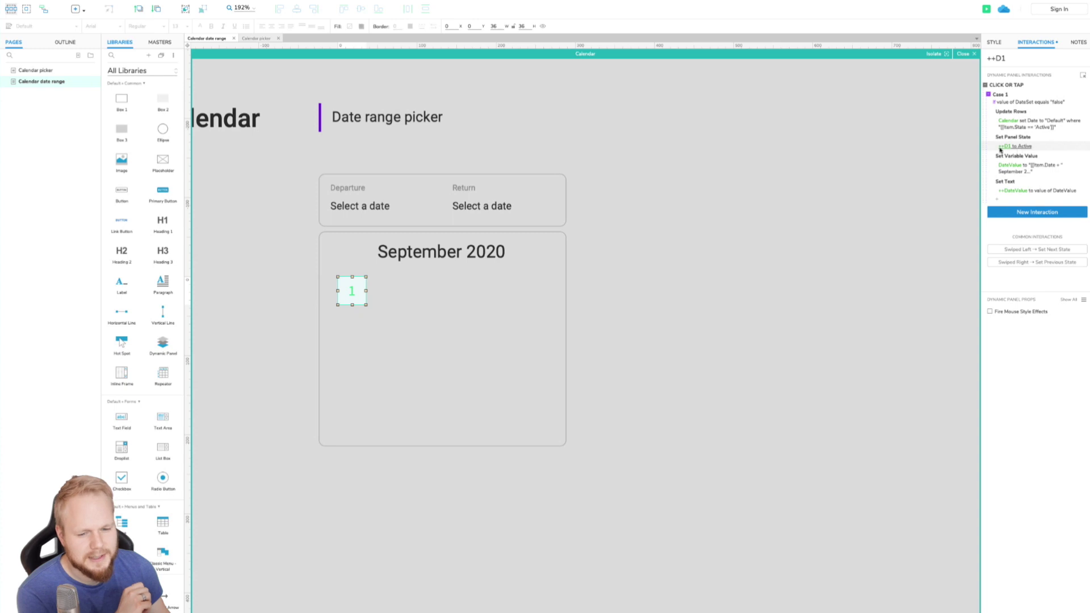
{"action": "mouse_move", "coordinate": [1041, 89]}
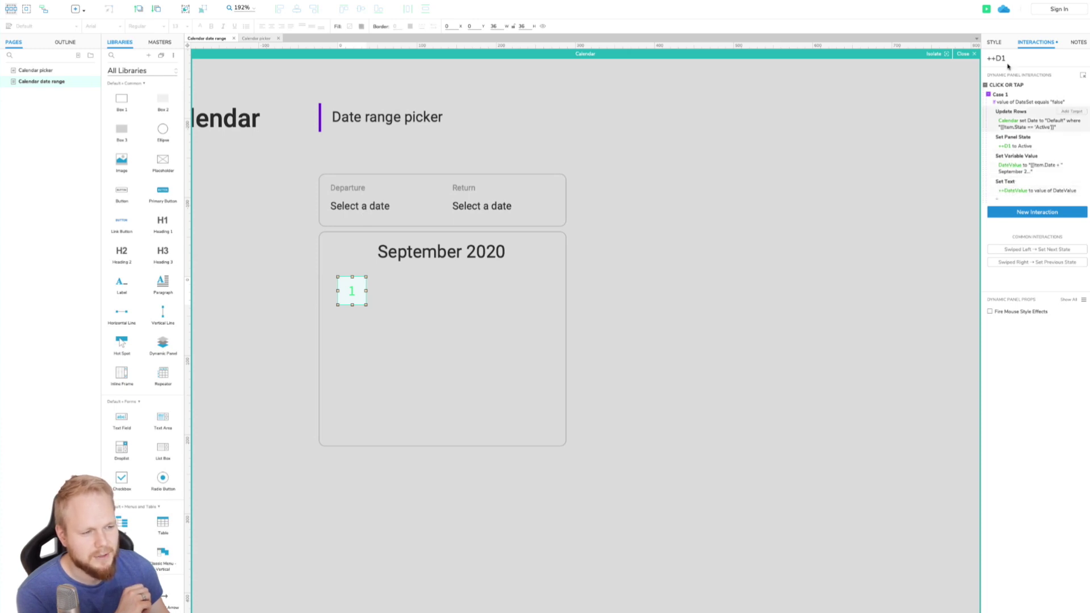
{"action": "left_click", "coordinate": [987, 9]}
{"action": "left_click", "coordinate": [634, 336]}
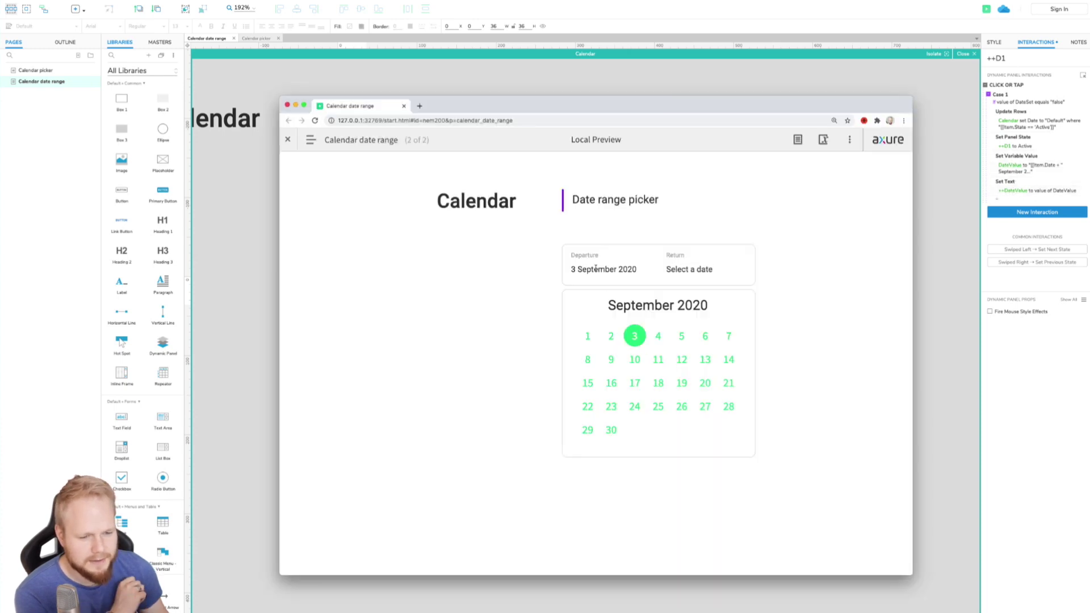
{"action": "key", "text": "super+Tab"}
Cut the ' + " September 2020"' suffix so day 1 sets DateValue to [[Item.Date]].
{"action": "left_click", "coordinate": [662, 217]}
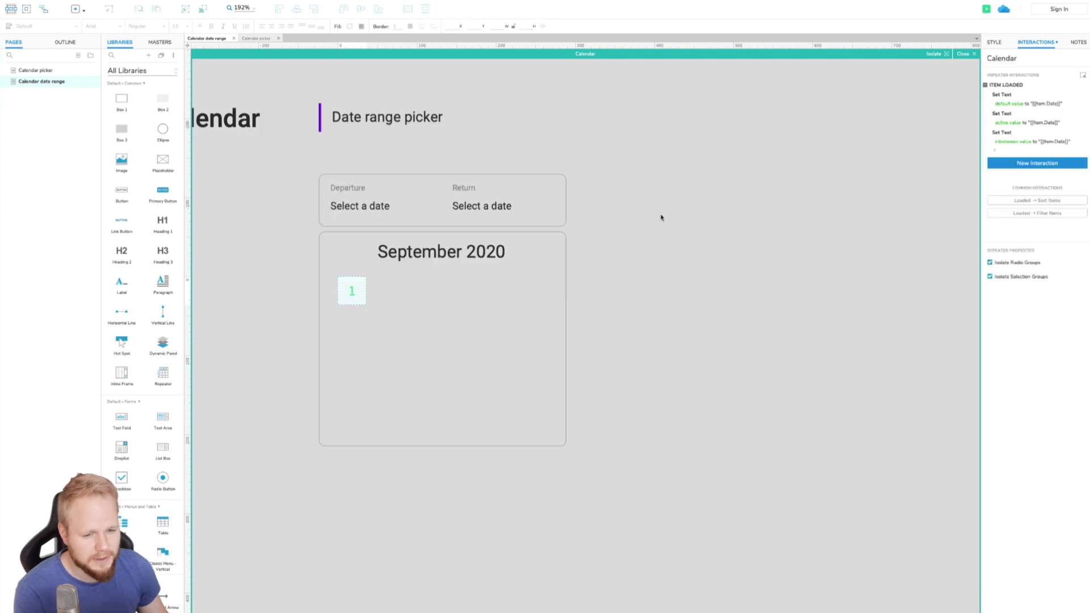
{"action": "left_click", "coordinate": [364, 291]}
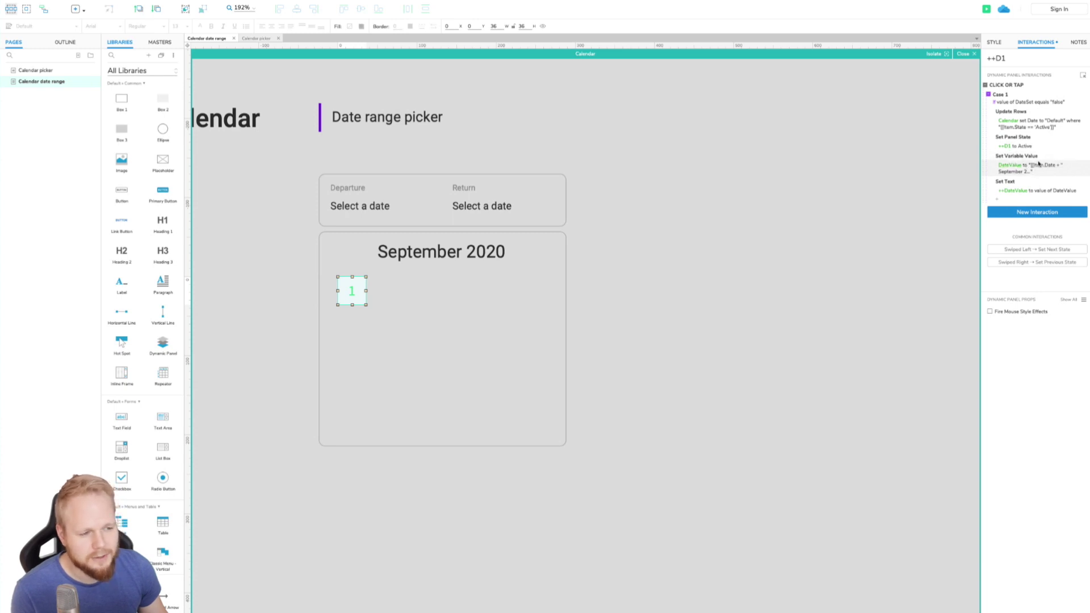
{"action": "left_click", "coordinate": [1025, 172]}
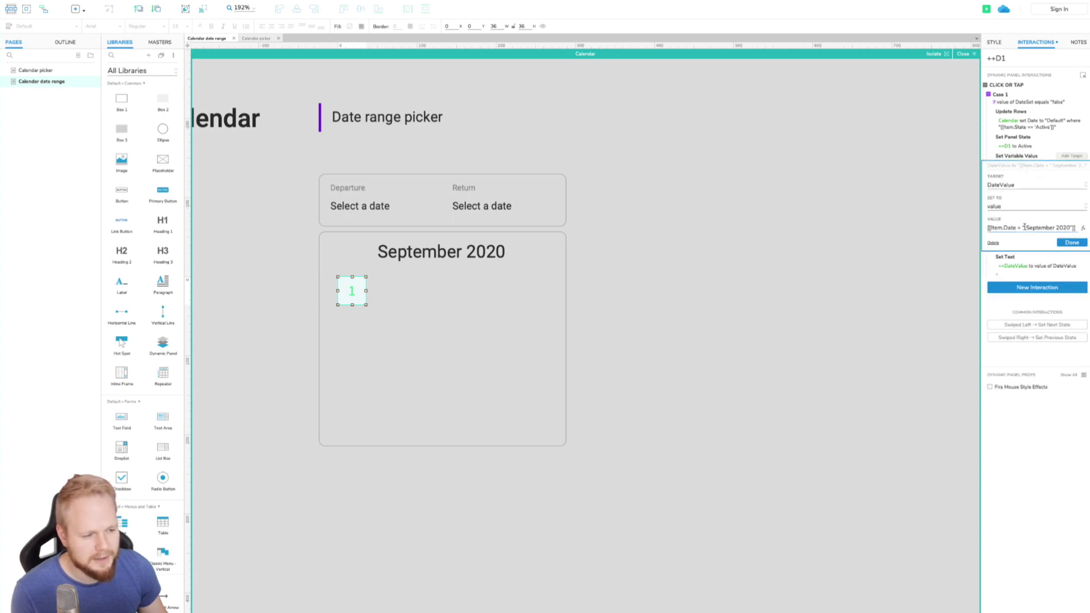
{"action": "left_click_drag", "start_coordinate": [1018, 227], "coordinate": [1070, 226]}
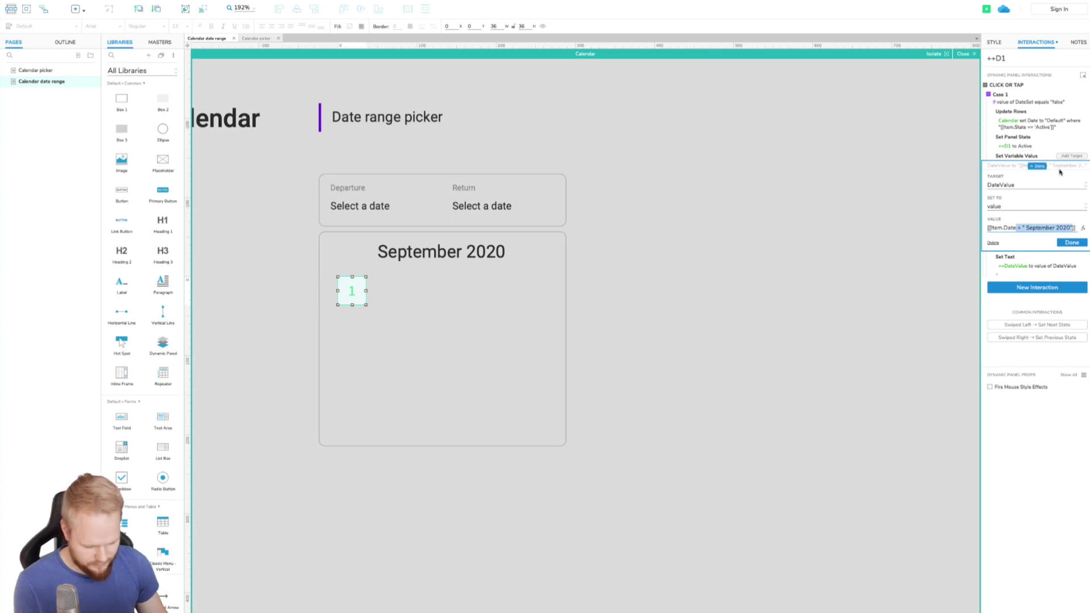
{"action": "key", "text": "BackSpace"}
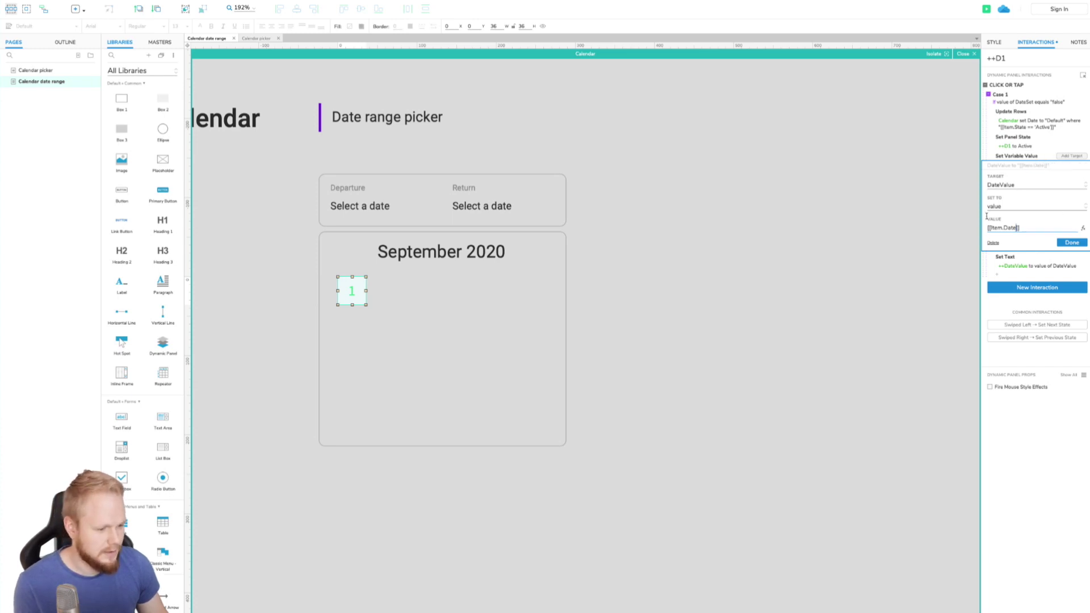
{"action": "left_click", "coordinate": [1076, 243]}
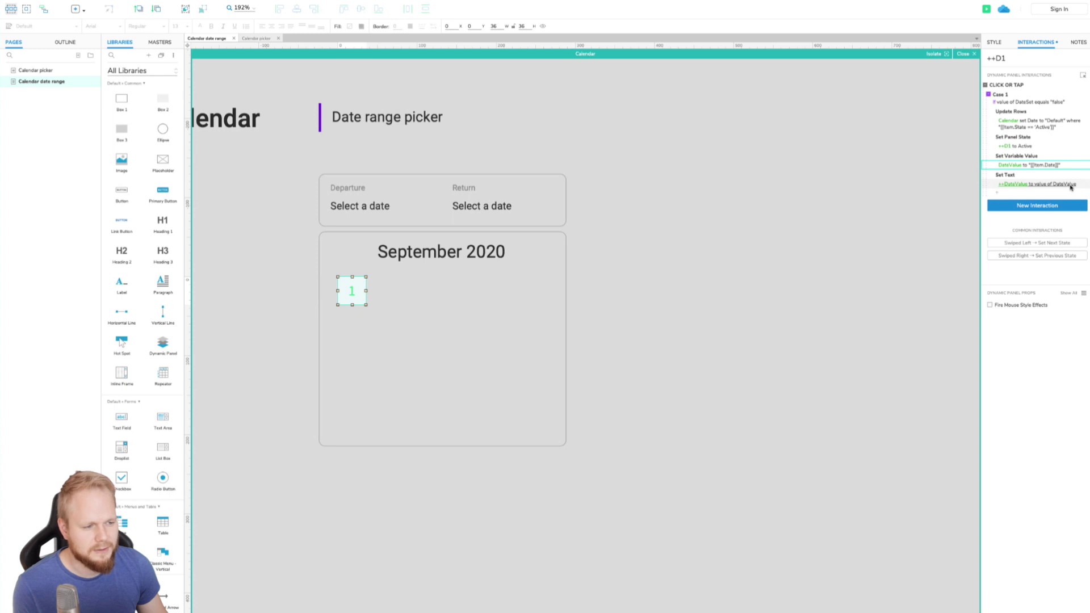
{"action": "left_click", "coordinate": [1070, 185]}
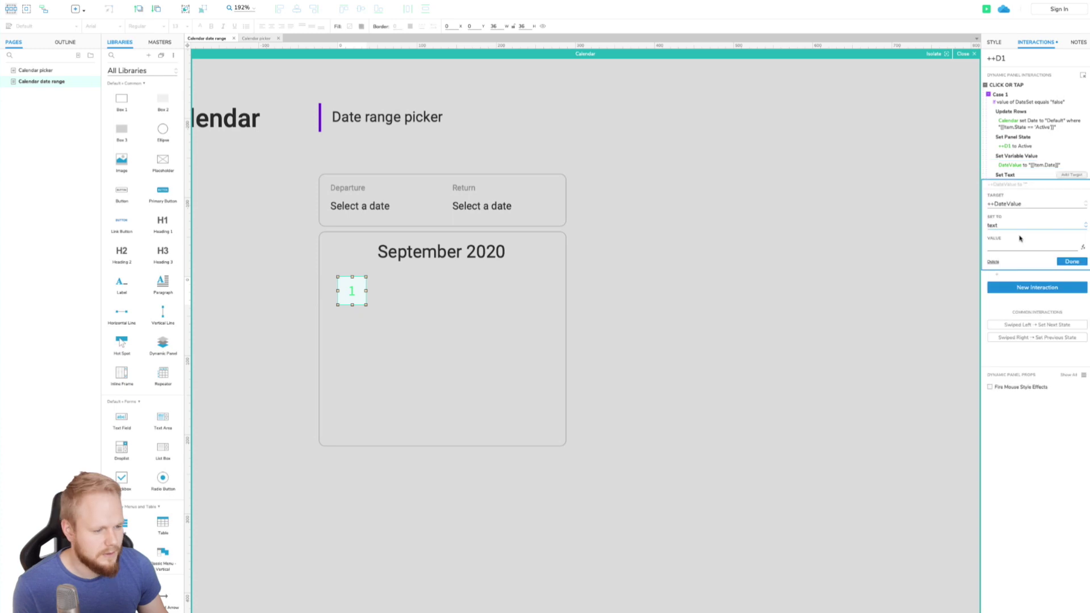
Set day 1's date text value to [[DateValue + " September 2020"]].
{"action": "left_click", "coordinate": [1083, 246]}
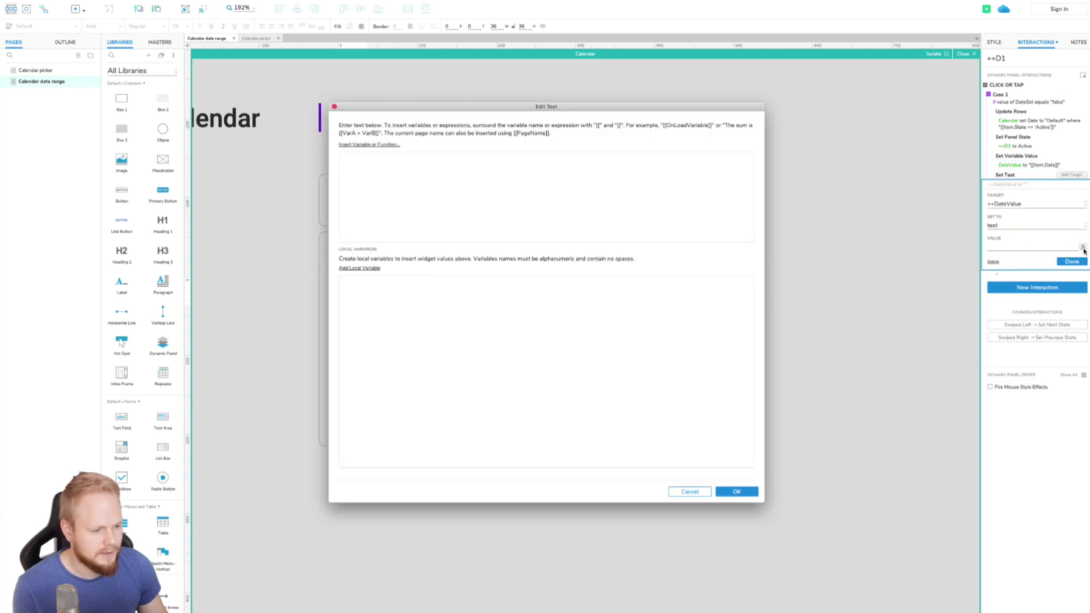
{"action": "left_click", "coordinate": [390, 144]}
{"action": "left_click", "coordinate": [379, 200]}
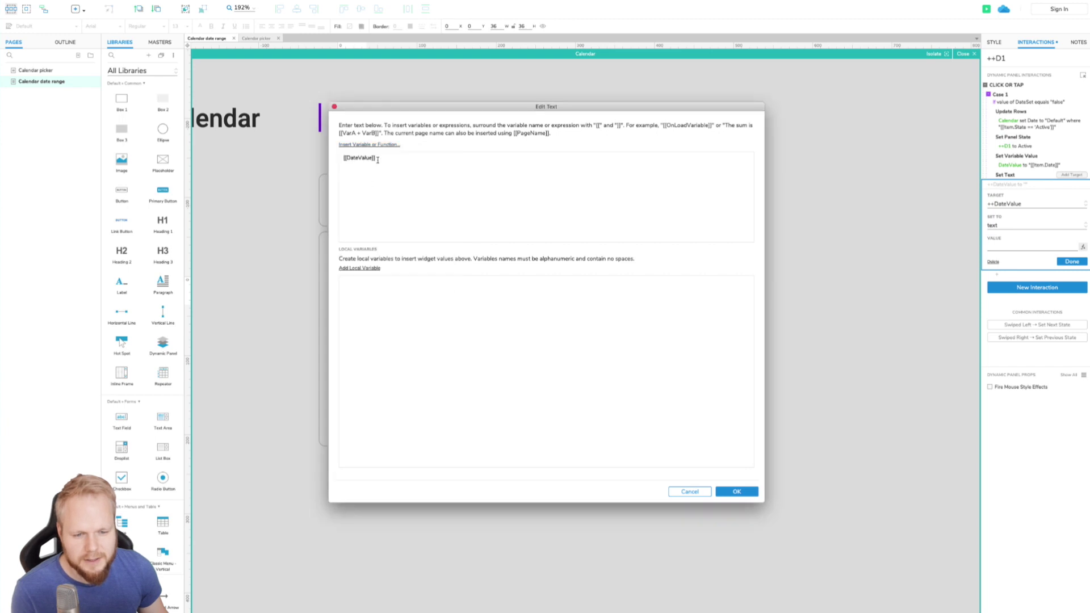
{"action": "left_click", "coordinate": [372, 160]}
{"action": "type", "text": "+ \" September 2020\""}
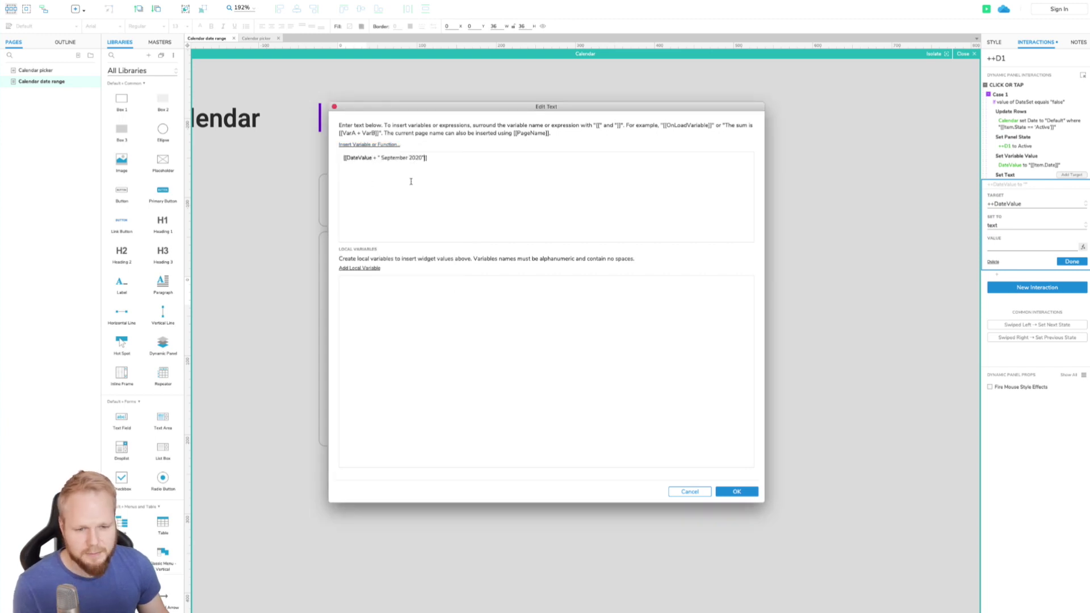
{"action": "left_click", "coordinate": [735, 492]}
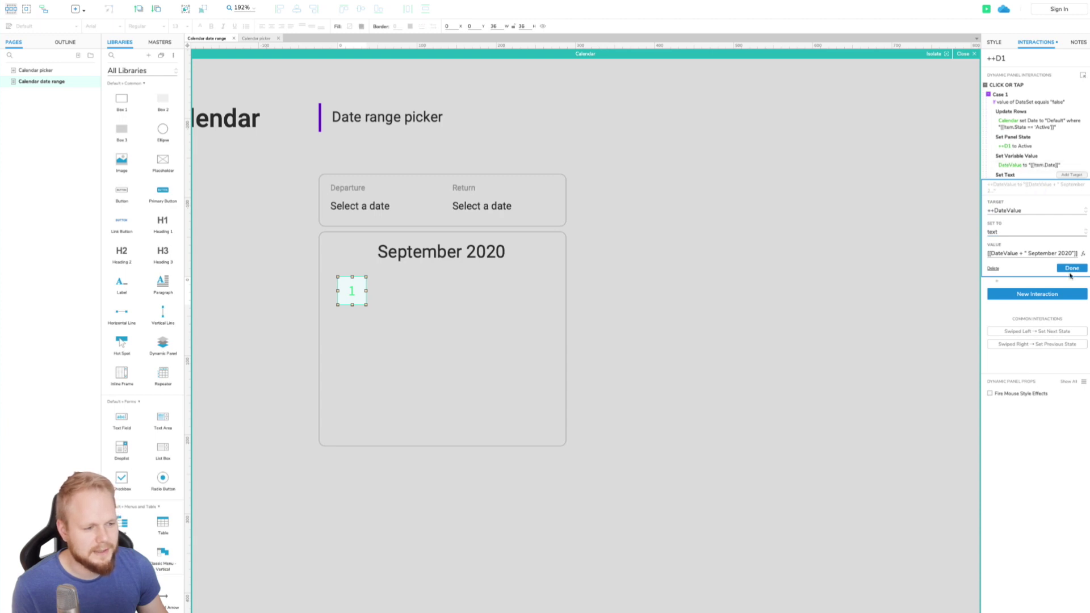
{"action": "left_click", "coordinate": [1070, 272]}
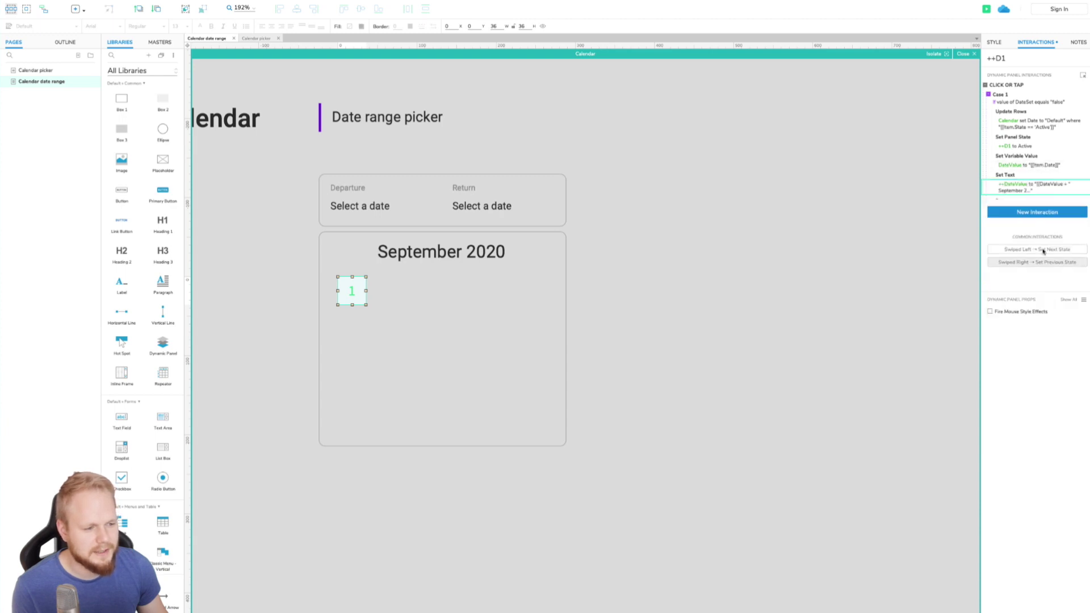
Preview the calendar and pick day 2 to confirm Departure shows 2 September 2020.
{"action": "left_click", "coordinate": [987, 10]}
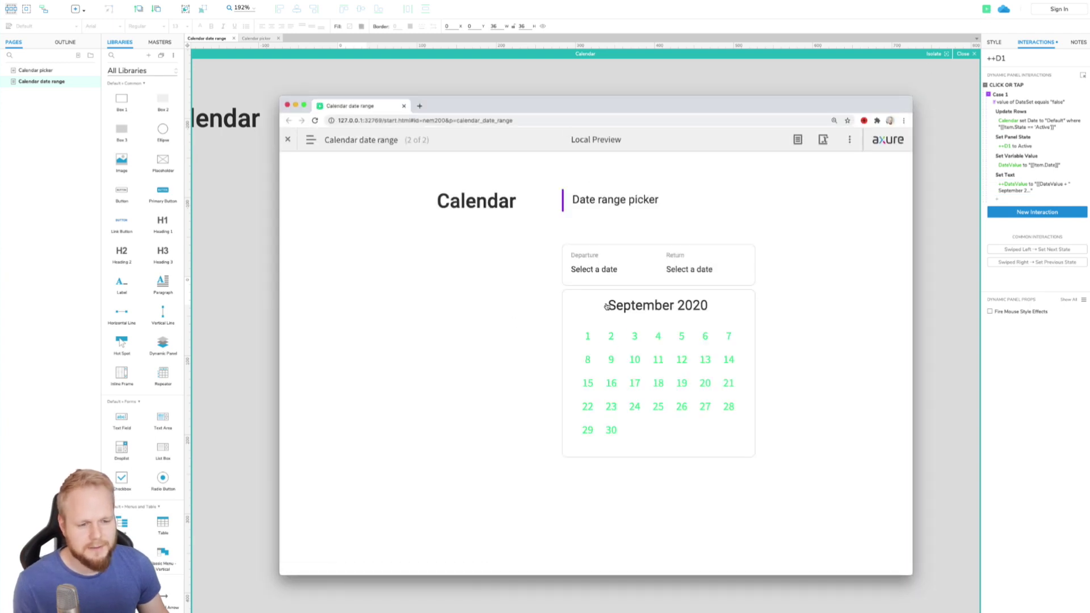
{"action": "left_click", "coordinate": [611, 335]}
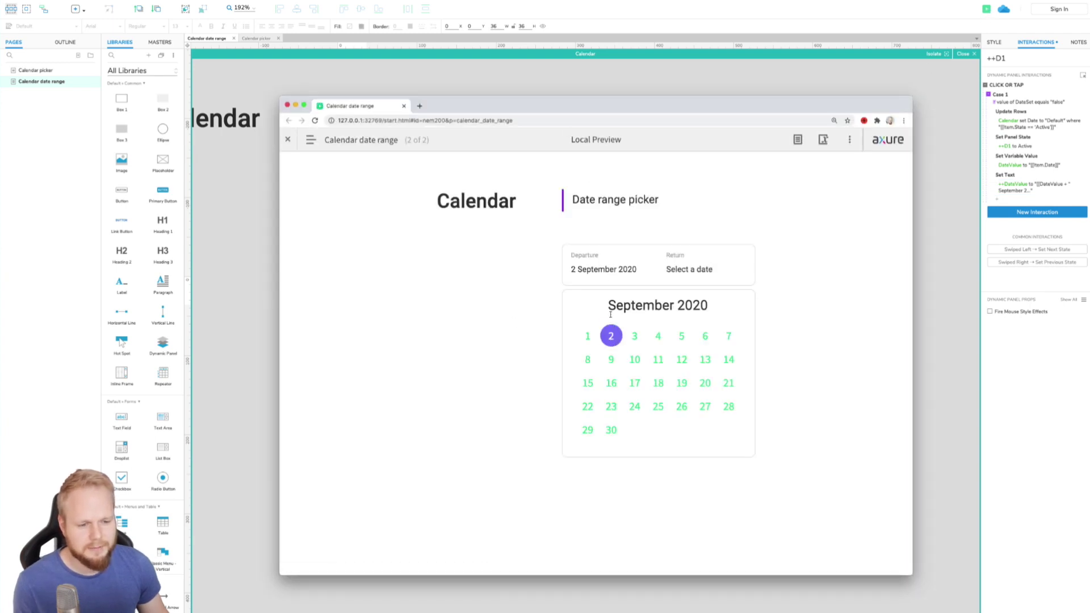
{"action": "left_click", "coordinate": [402, 106]}
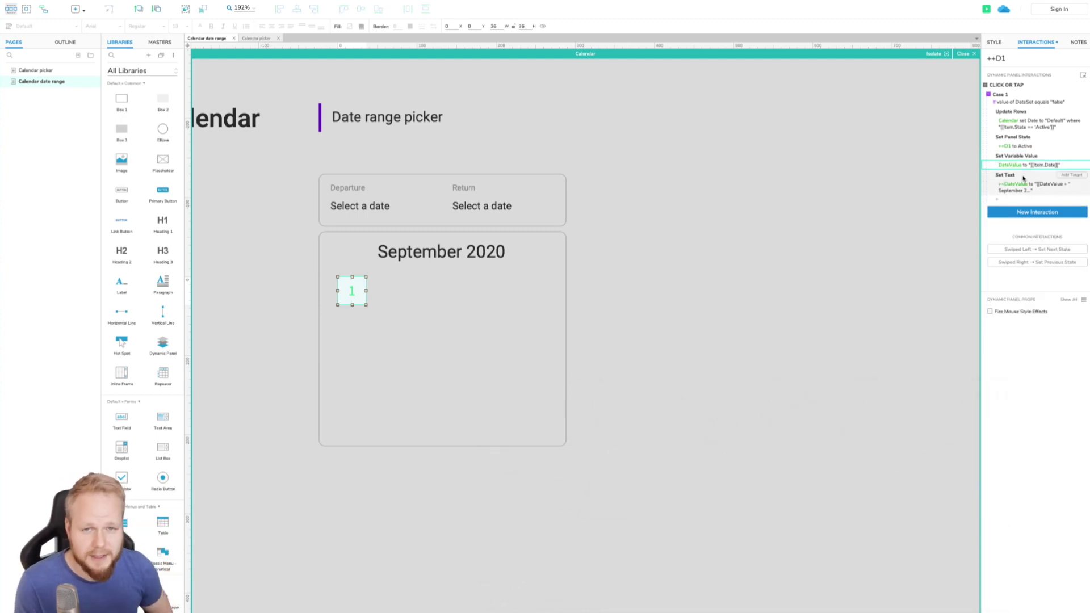
Add a Set Variable Value action to Case 1 setting DateSet to true.
{"action": "left_click", "coordinate": [967, 279]}
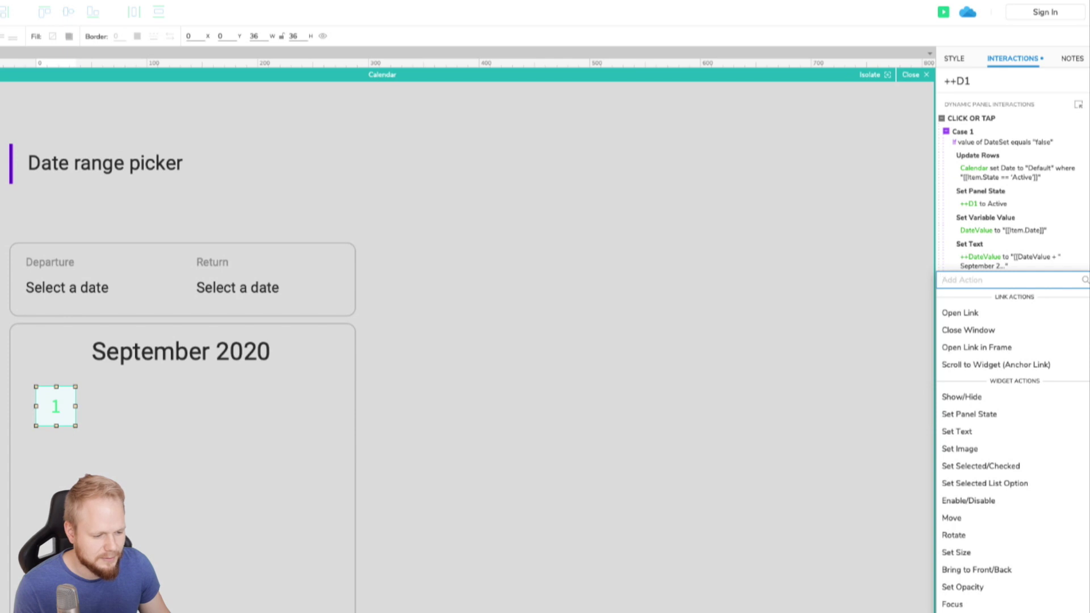
{"action": "left_click", "coordinate": [1006, 458]}
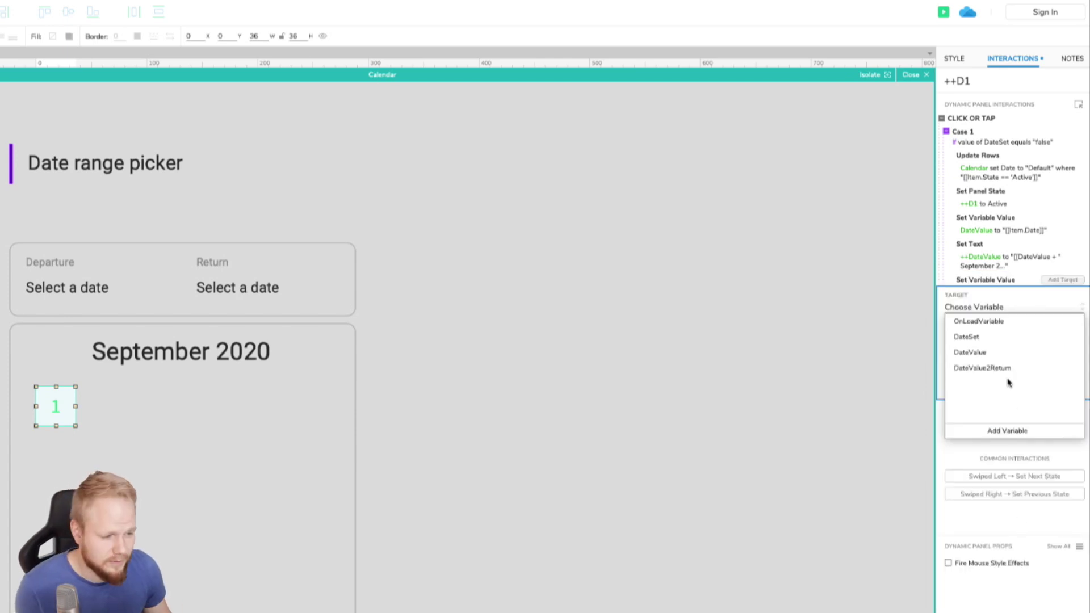
{"action": "left_click", "coordinate": [975, 338]}
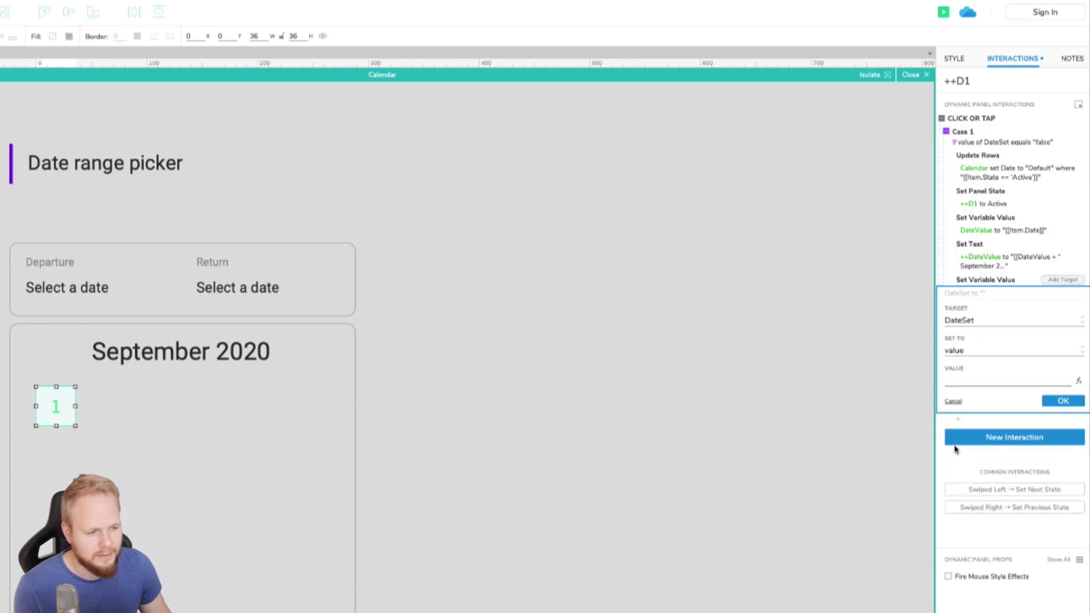
{"action": "left_click", "coordinate": [1059, 401]}
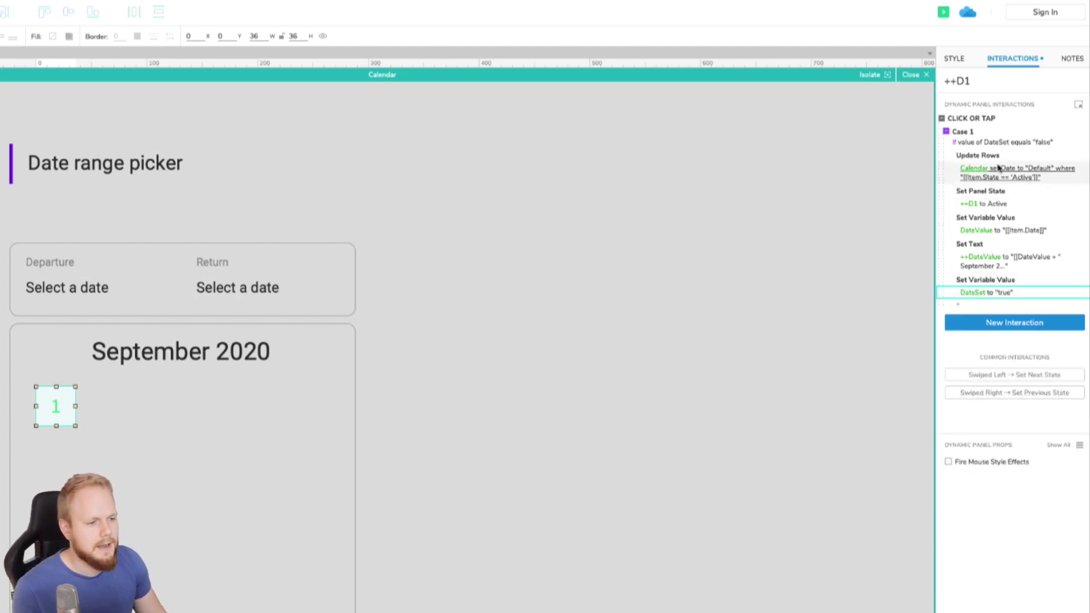
Copy Case 1 and paste a duplicate case below it.
{"action": "left_click", "coordinate": [1004, 138]}
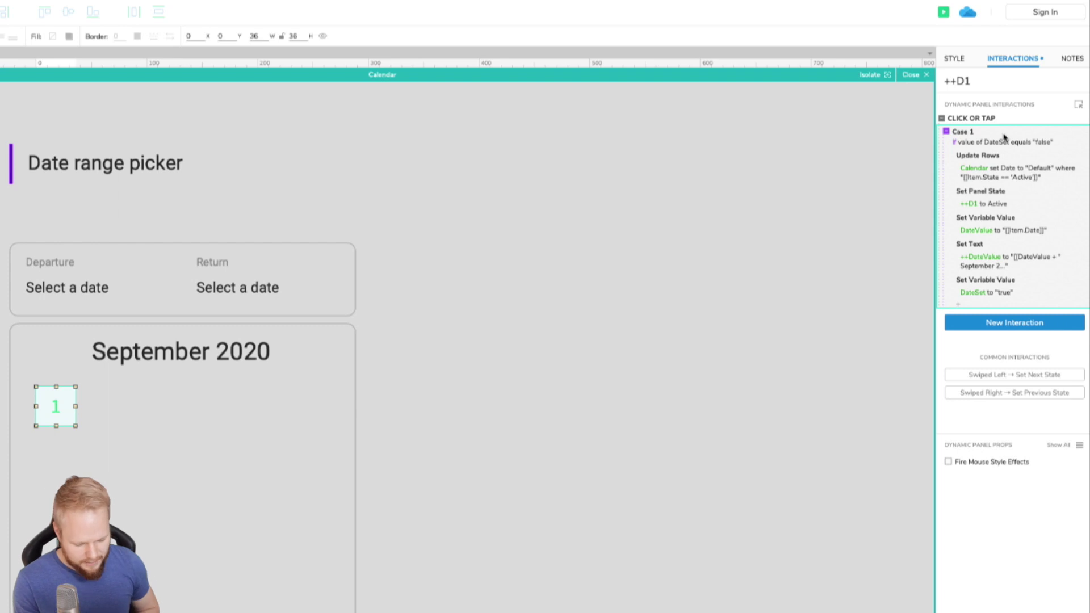
{"action": "key", "text": "ctrl+c"}
{"action": "key", "text": "ctrl+v"}
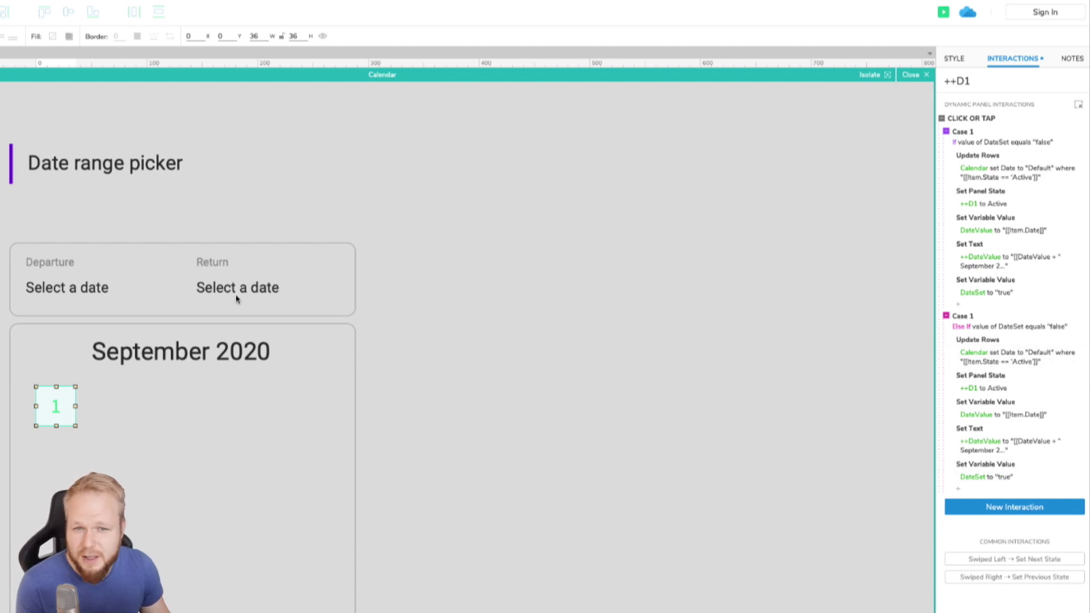
Rename the duplicated case to 'Case 2 - return'.
{"action": "double_click", "coordinate": [977, 315]}
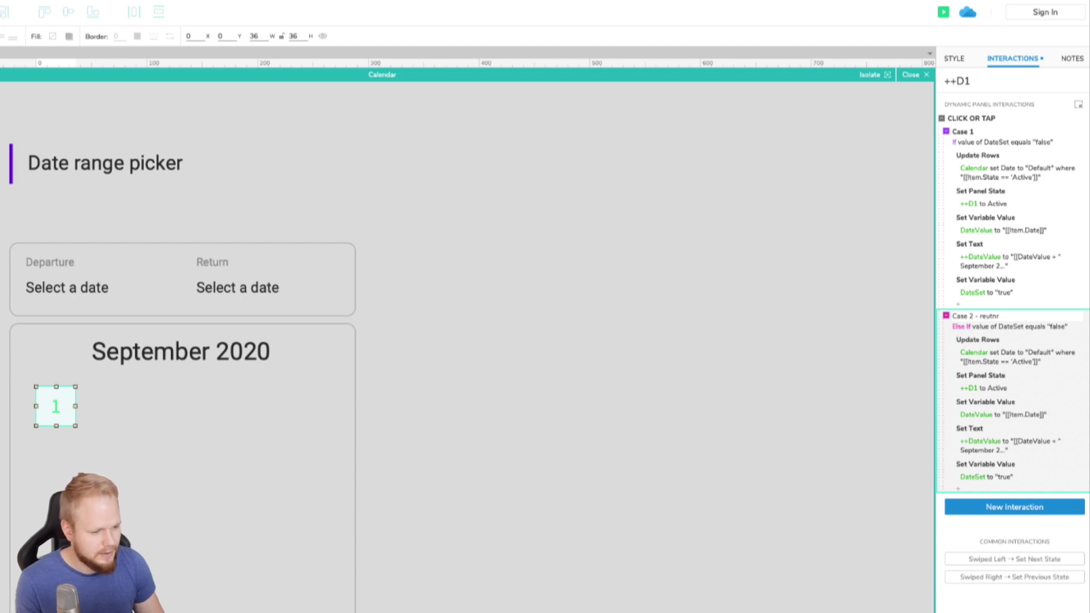
{"action": "type", "text": "- reu"}
{"action": "key", "text": "BackSpace"}
{"action": "type", "text": "turn"}
{"action": "key", "text": "Return"}
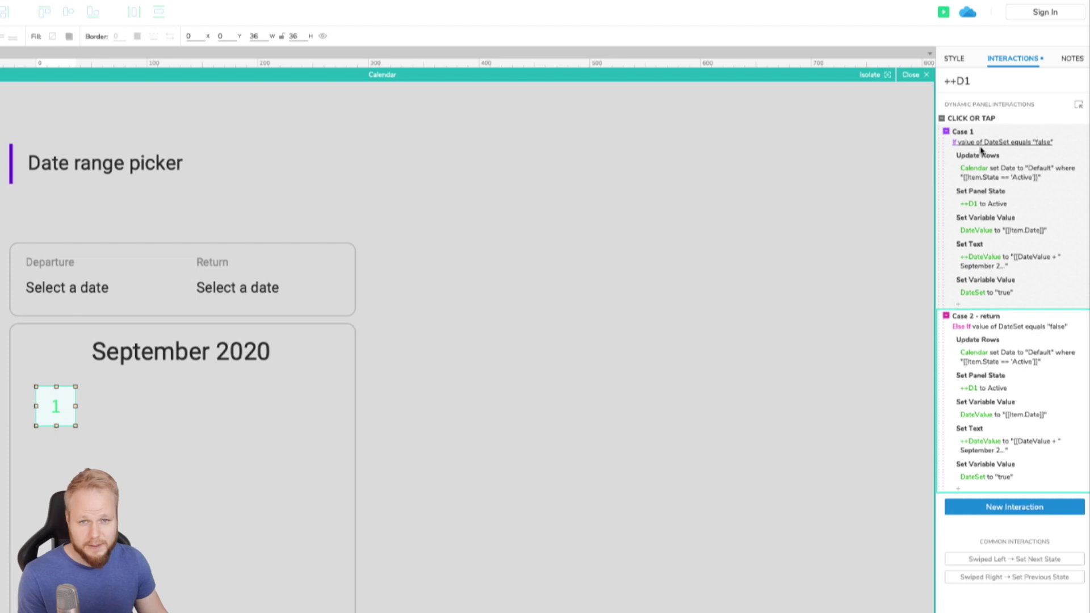
Change Case 2 - return's condition to DateSet equals "true".
{"action": "left_click", "coordinate": [1044, 328]}
{"action": "double_click", "coordinate": [474, 356]}
{"action": "type", "text": "t"}
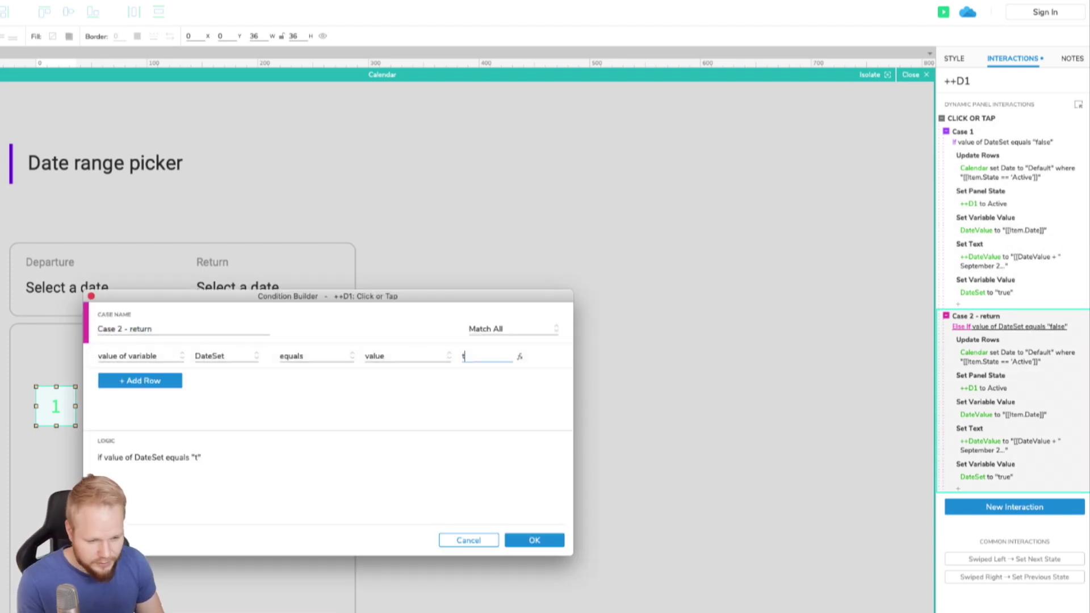
{"action": "type", "text": "rue"}
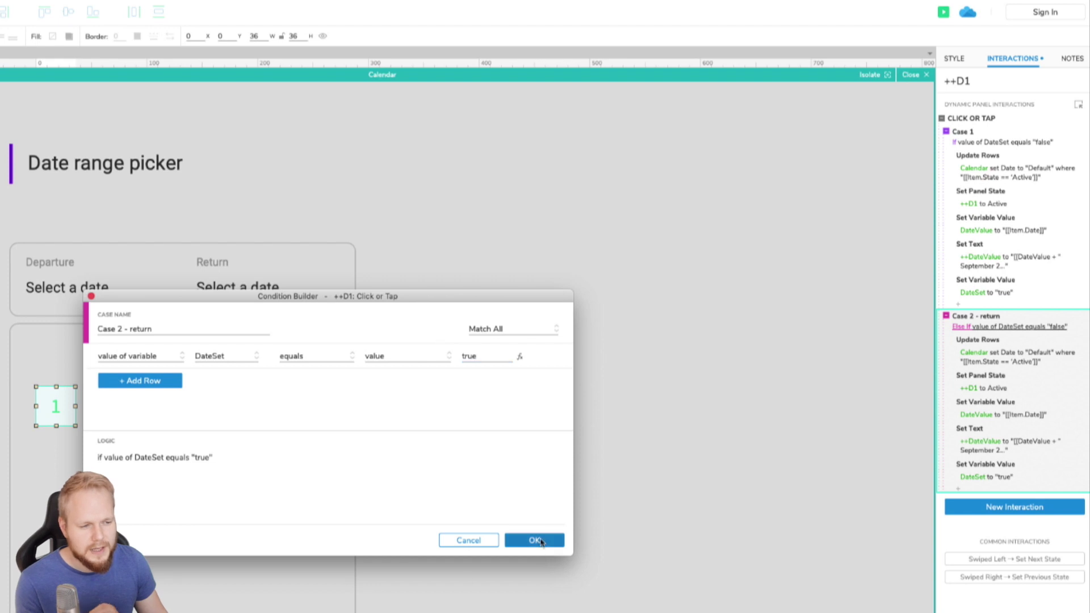
{"action": "left_click", "coordinate": [535, 540]}
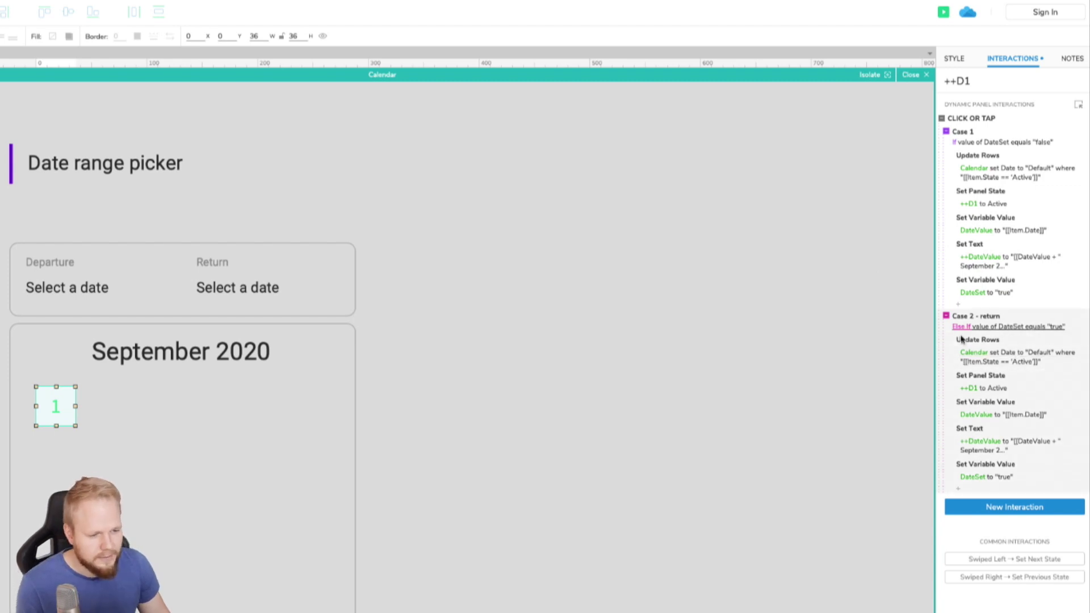
Move Update Rows to the end and store the clicked date in DateValue2Return.
{"action": "left_click_drag", "start_coordinate": [993, 343], "coordinate": [994, 477]}
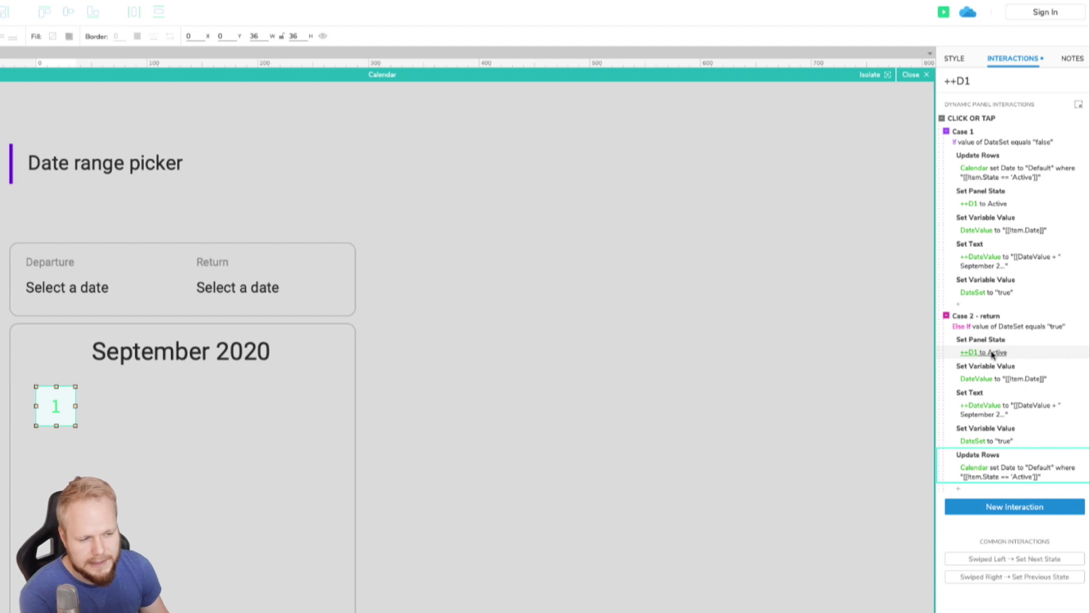
{"action": "left_click", "coordinate": [1021, 384]}
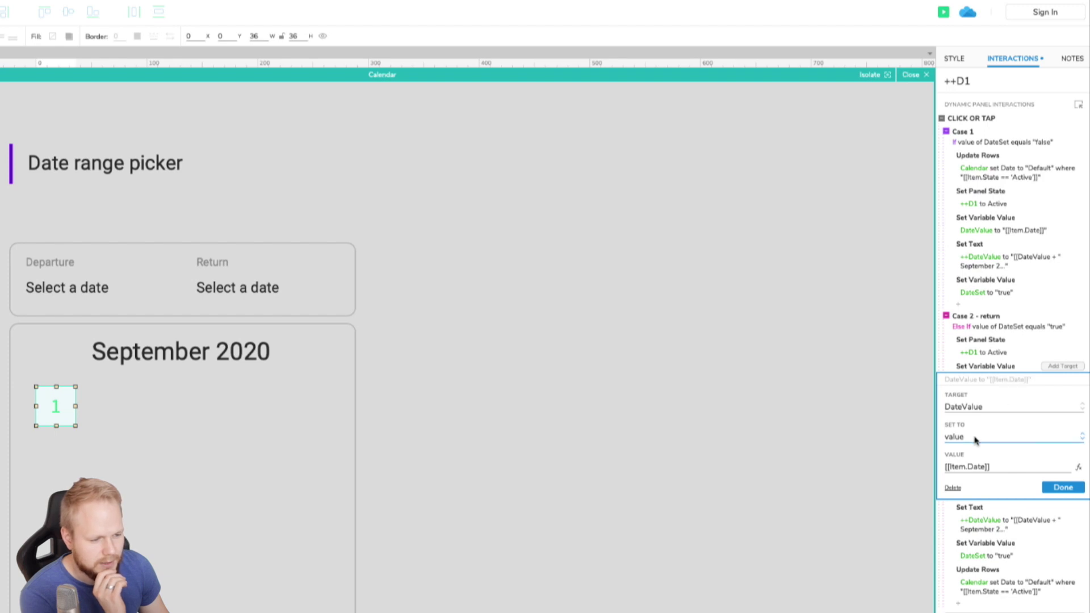
{"action": "left_click", "coordinate": [984, 409]}
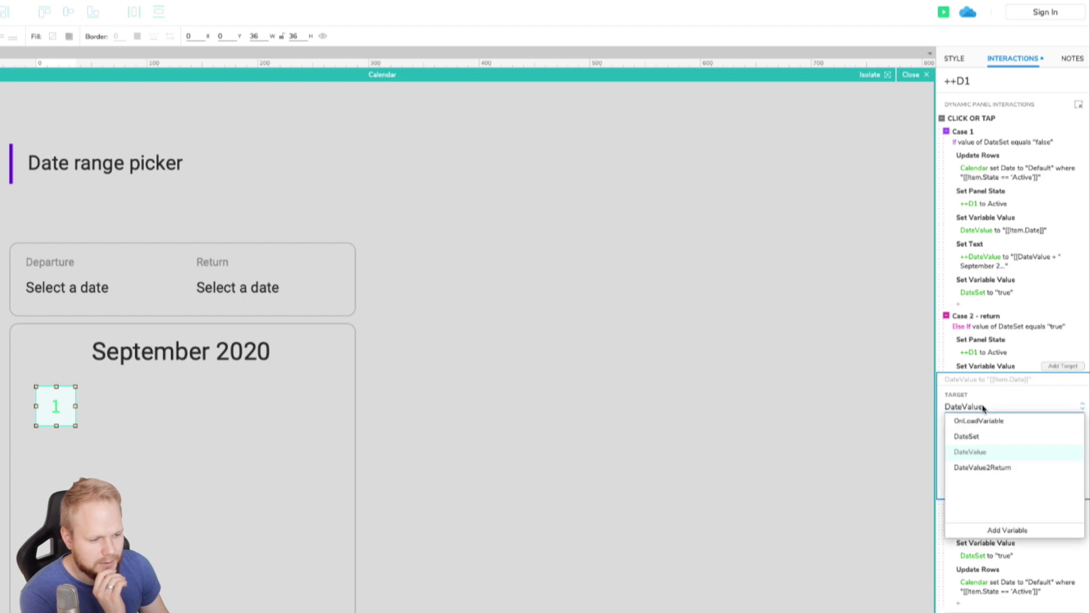
{"action": "left_click", "coordinate": [994, 468]}
{"action": "left_click", "coordinate": [1064, 485]}
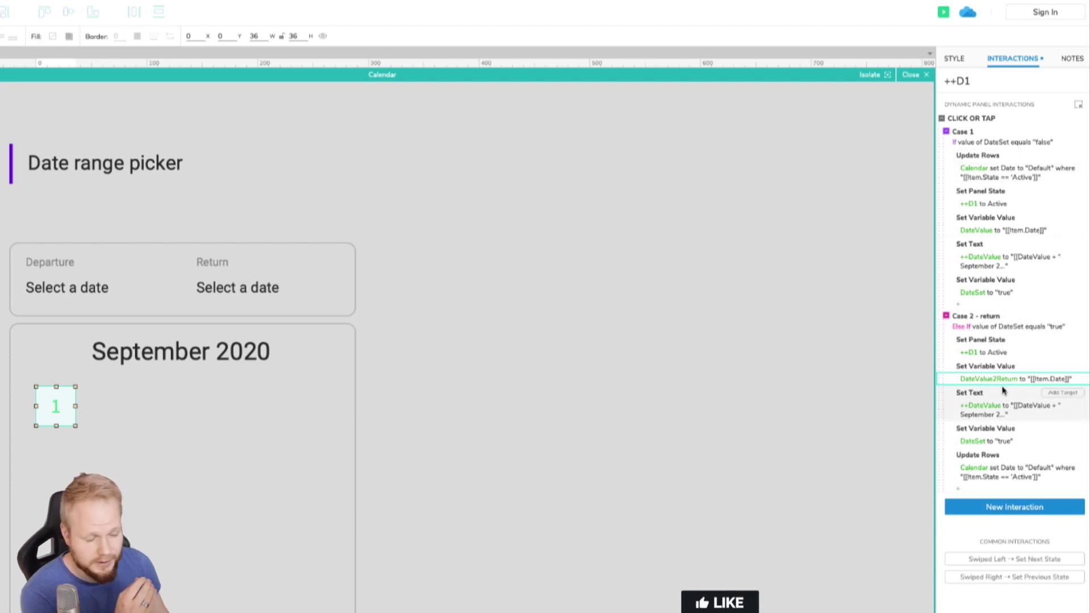
Change Case 2's Set Text value to use DateValue2Return instead of DateValue.
{"action": "left_click", "coordinate": [999, 408]}
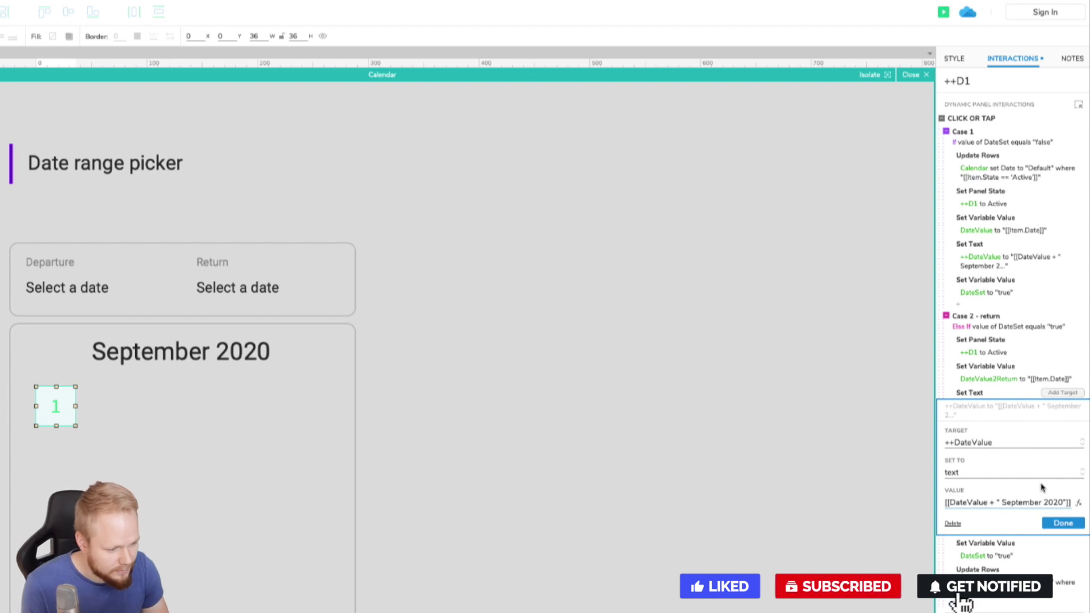
{"action": "left_click", "coordinate": [988, 502]}
{"action": "type", "text": "2"}
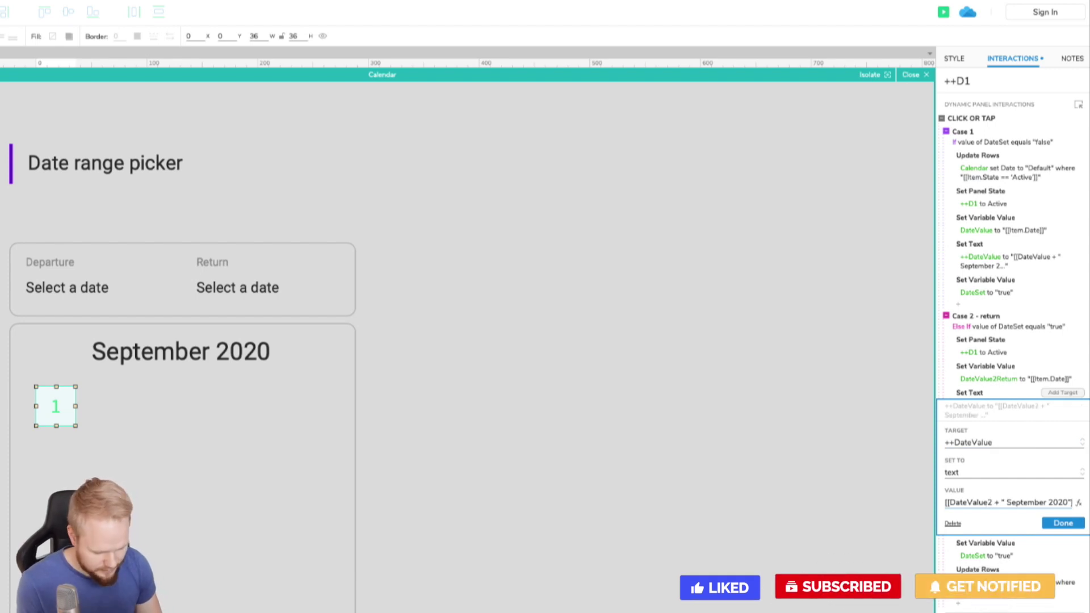
{"action": "type", "text": "Return"}
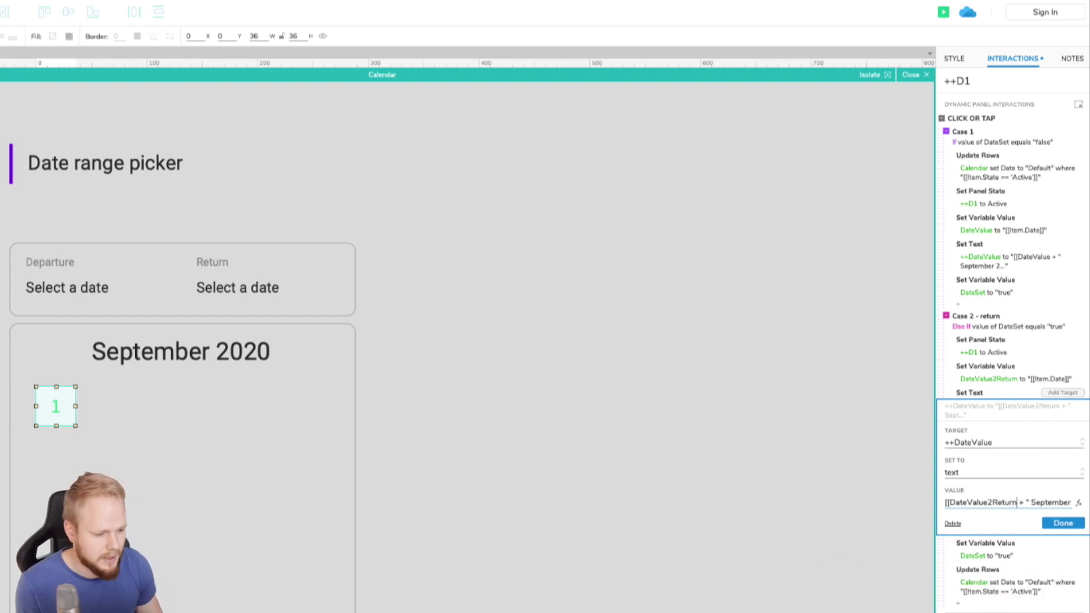
{"action": "key", "text": "Return"}
Move Update Rows above the DateSet action and set DateSet to false.
{"action": "left_click_drag", "start_coordinate": [997, 455], "coordinate": [998, 428]}
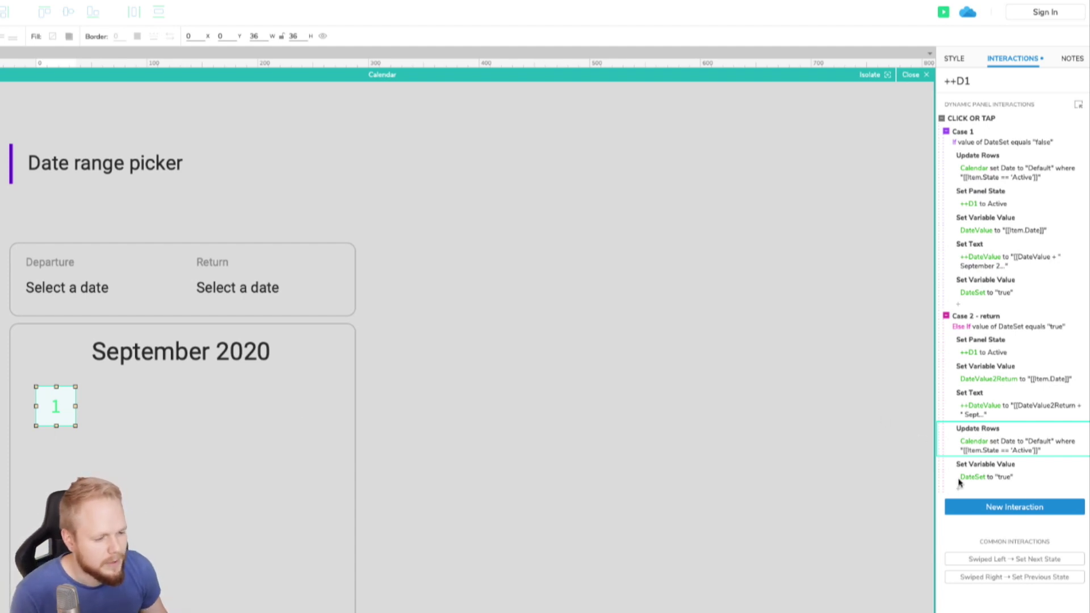
{"action": "left_click", "coordinate": [992, 480]}
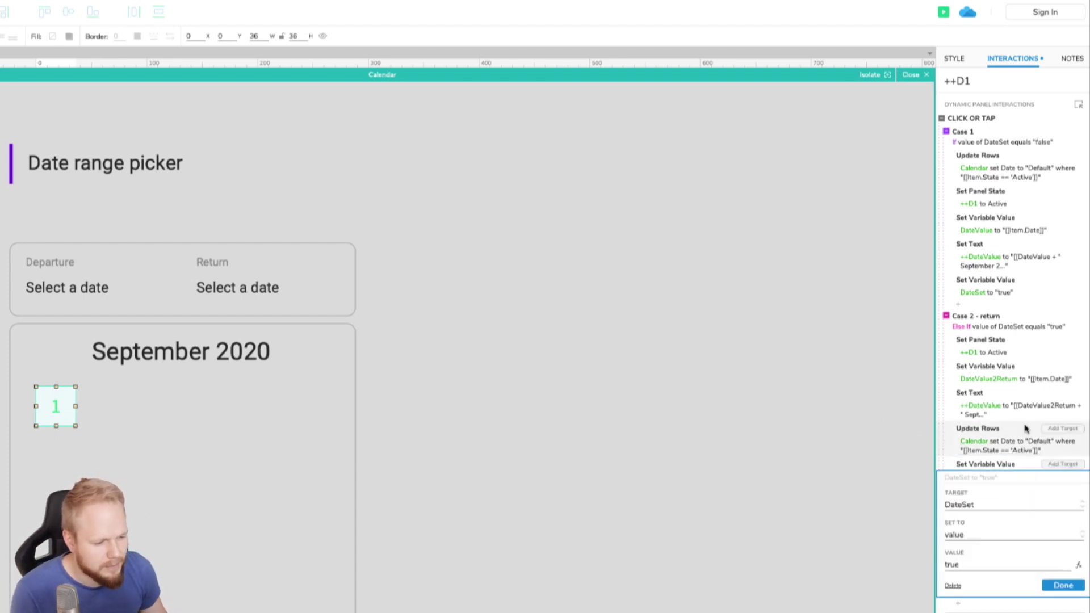
{"action": "left_click_drag", "start_coordinate": [970, 564], "coordinate": [933, 563]}
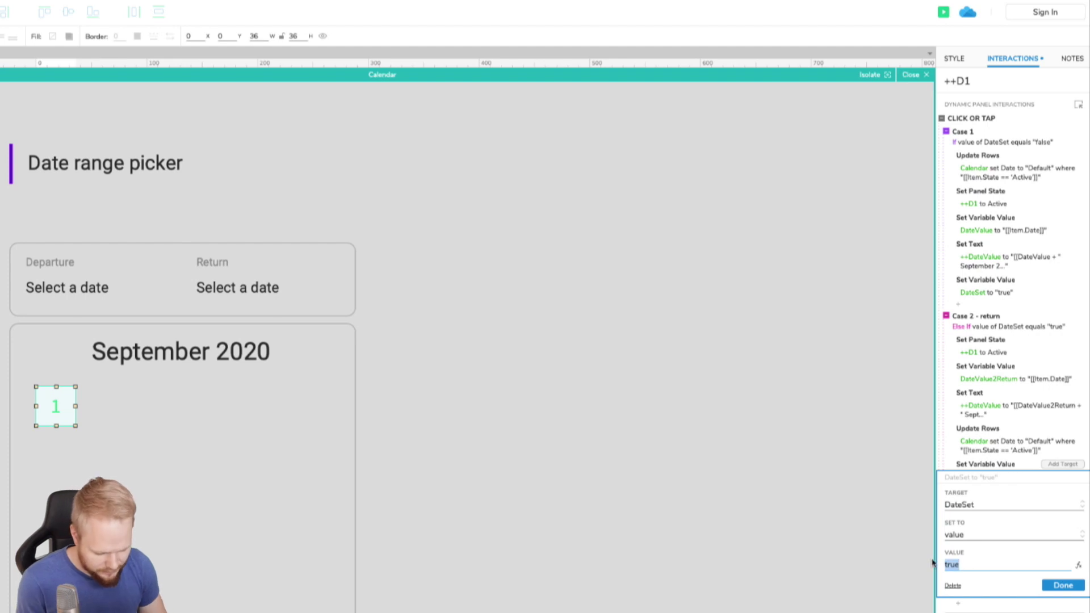
{"action": "type", "text": "false"}
{"action": "left_click", "coordinate": [1063, 586]}
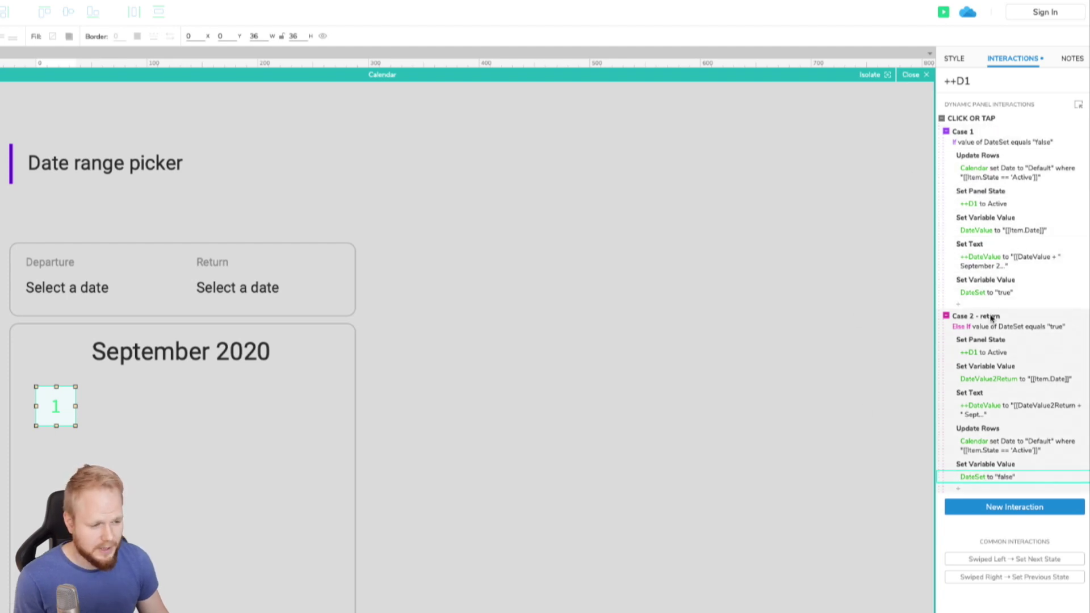
{"action": "left_click", "coordinate": [944, 12]}
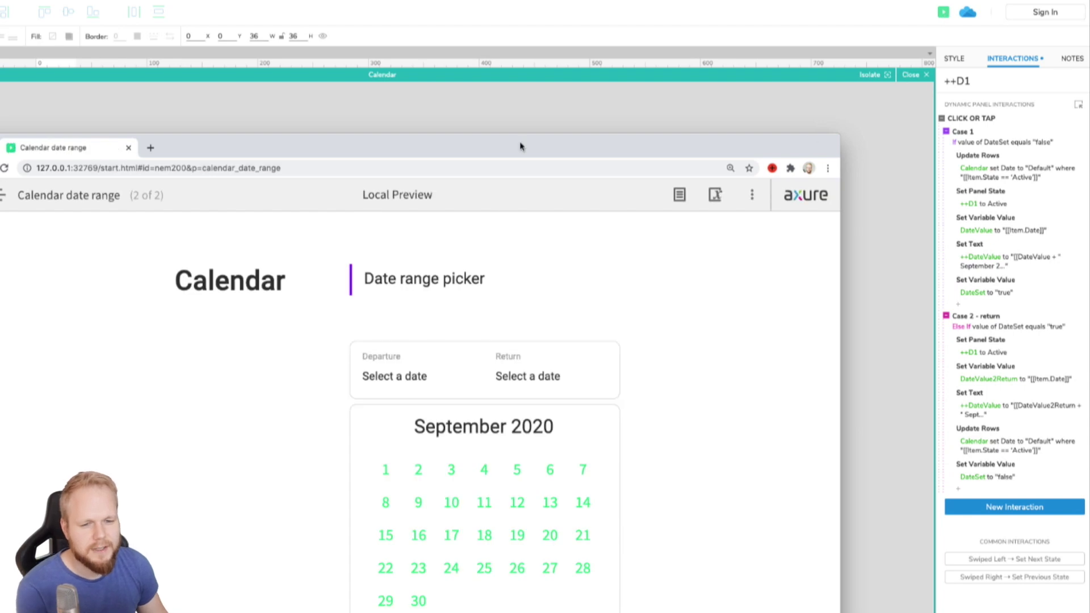
{"action": "left_click_drag", "start_coordinate": [518, 146], "coordinate": [509, 73]}
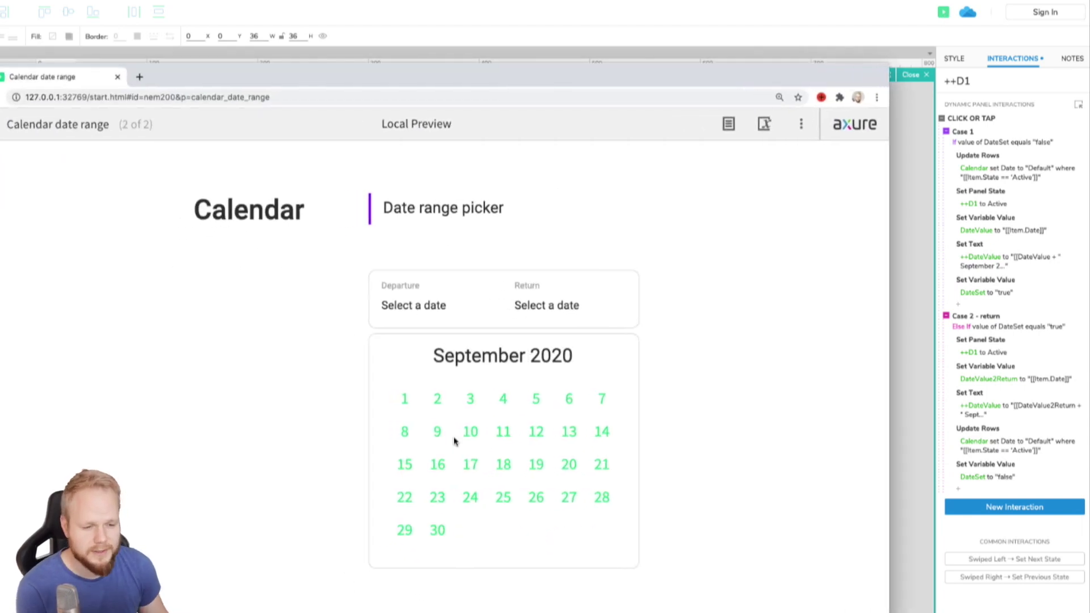
{"action": "left_click", "coordinate": [437, 400]}
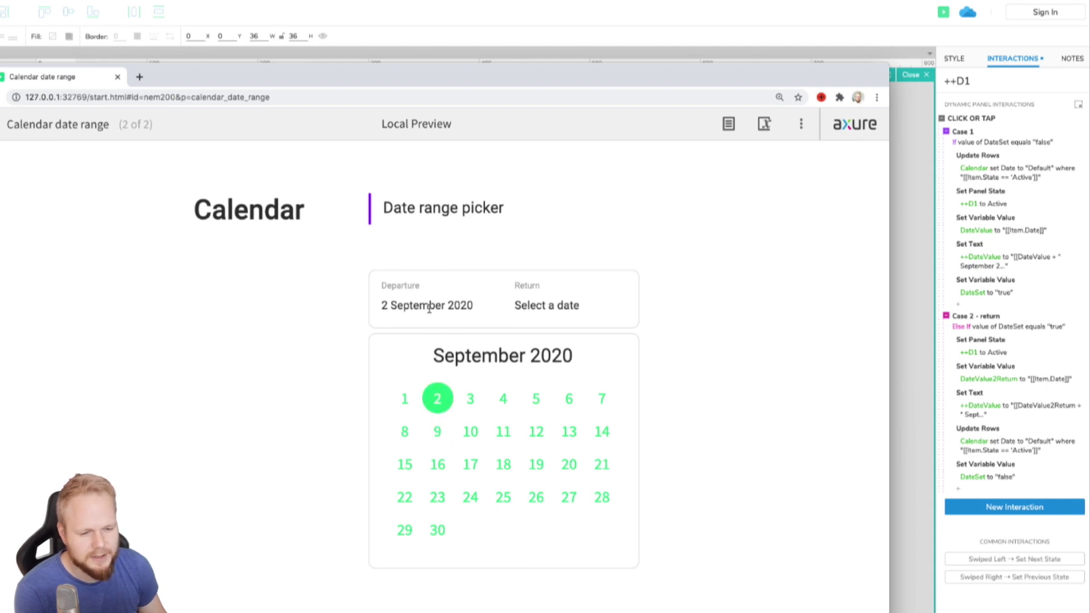
{"action": "left_click", "coordinate": [541, 433]}
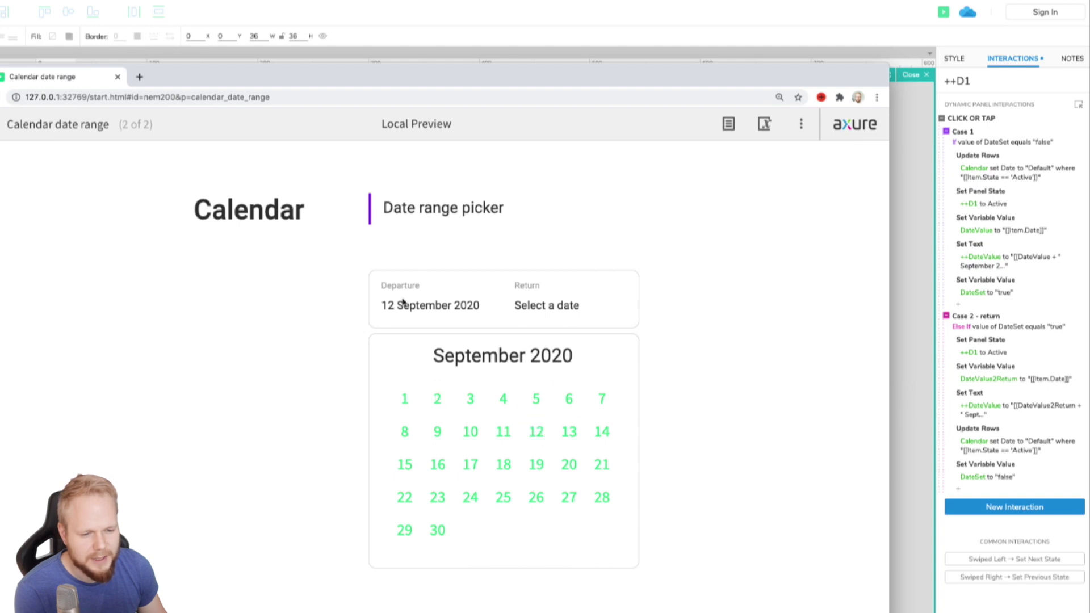
{"action": "left_click", "coordinate": [118, 76]}
Rename the Return date text widget to ++DateValue2Return.
{"action": "left_click", "coordinate": [993, 404]}
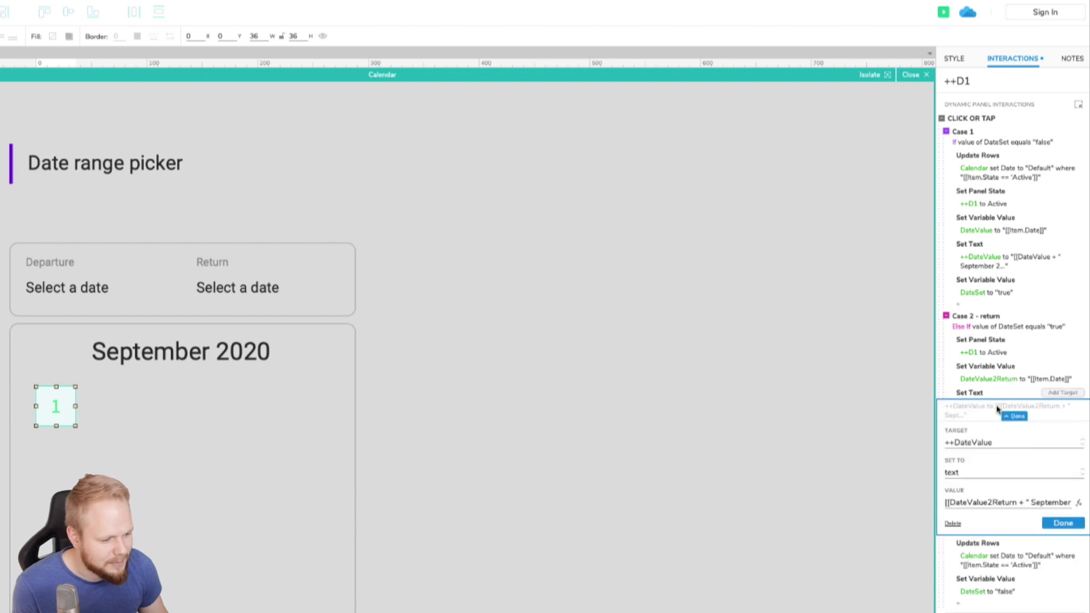
{"action": "left_click", "coordinate": [993, 448]}
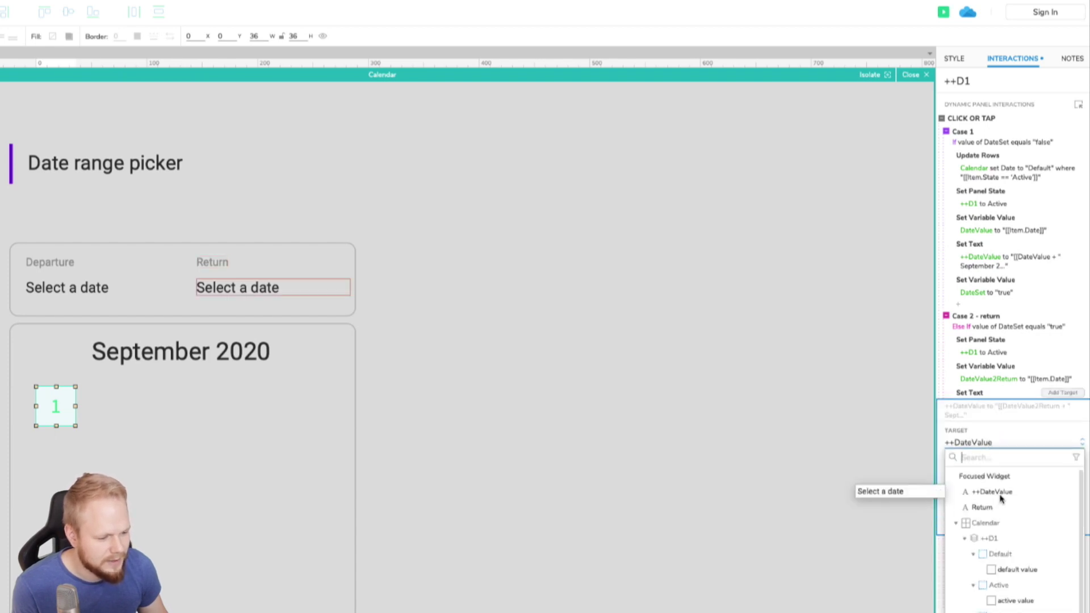
{"action": "left_click", "coordinate": [746, 438]}
{"action": "left_click", "coordinate": [238, 288]}
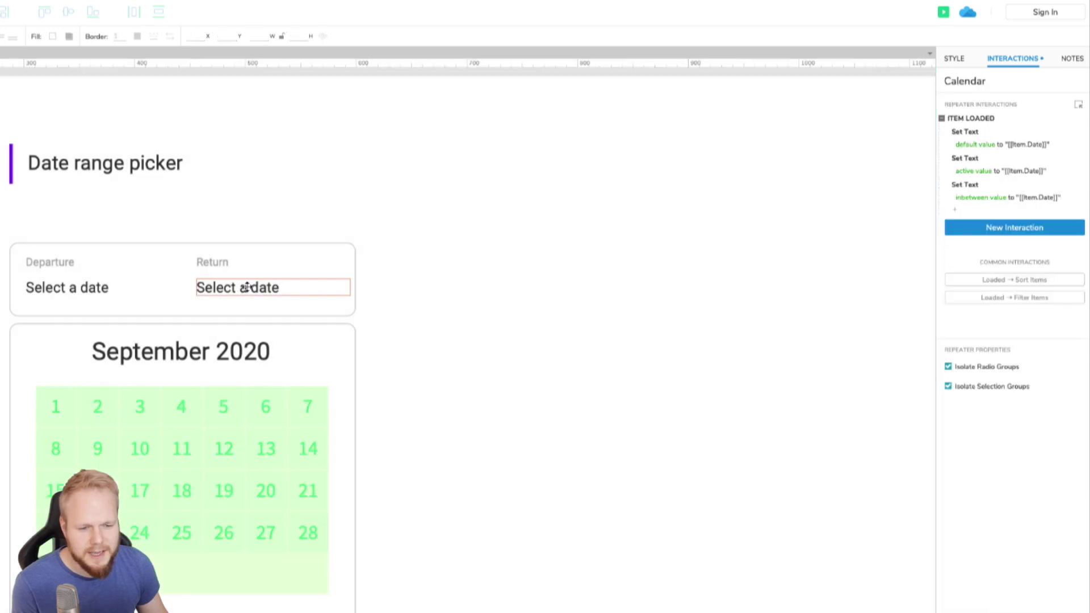
{"action": "left_click", "coordinate": [256, 288]}
{"action": "left_click", "coordinate": [1005, 81]}
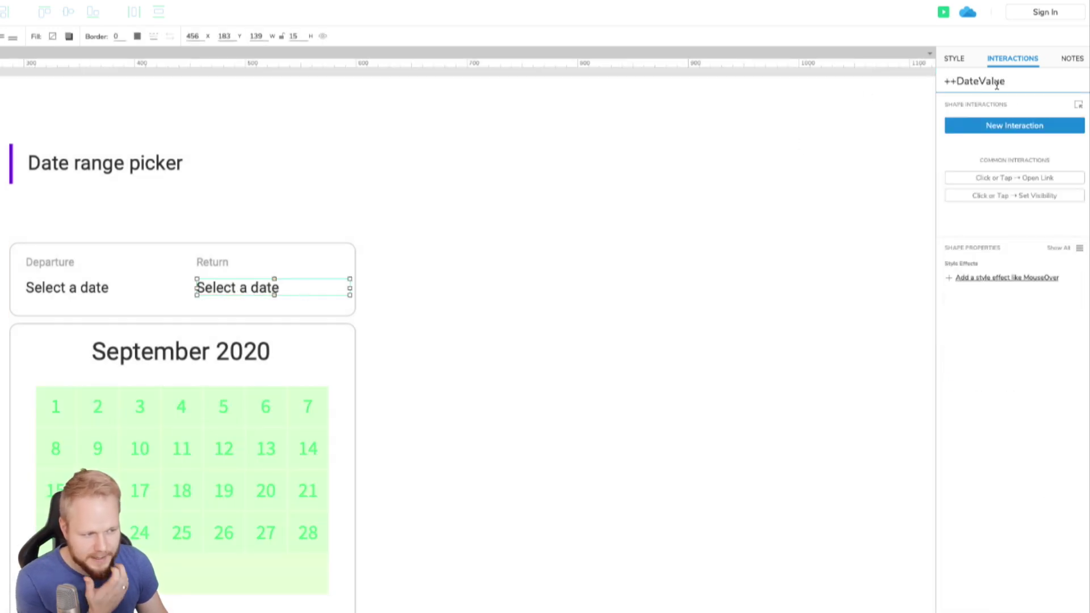
{"action": "type", "text": "2Return"}
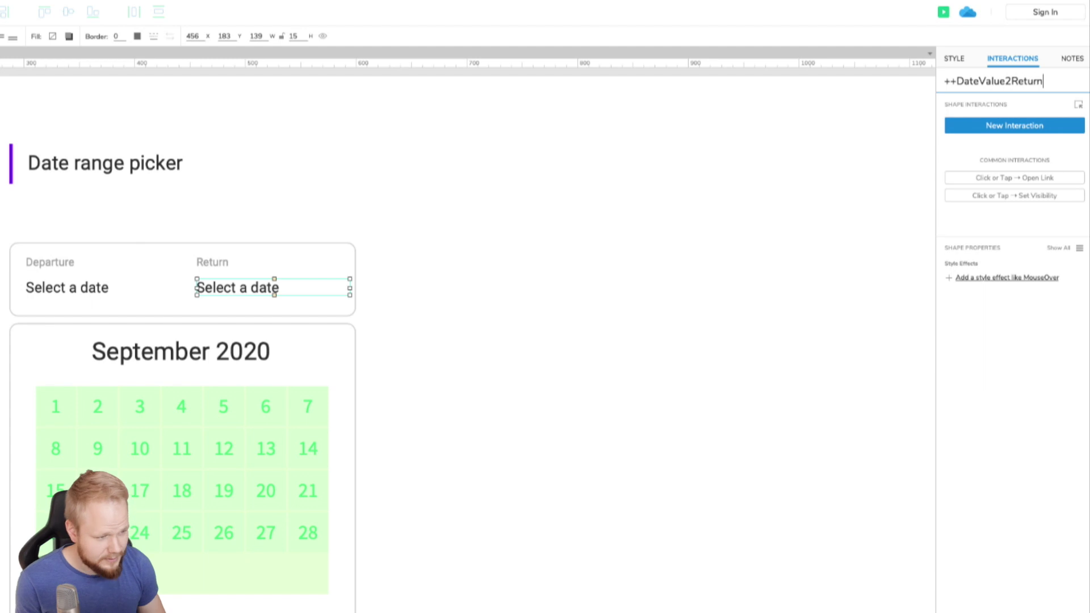
Make Case 2 - return's Set Text target the ++DateValue2Return text.
{"action": "left_click", "coordinate": [547, 292]}
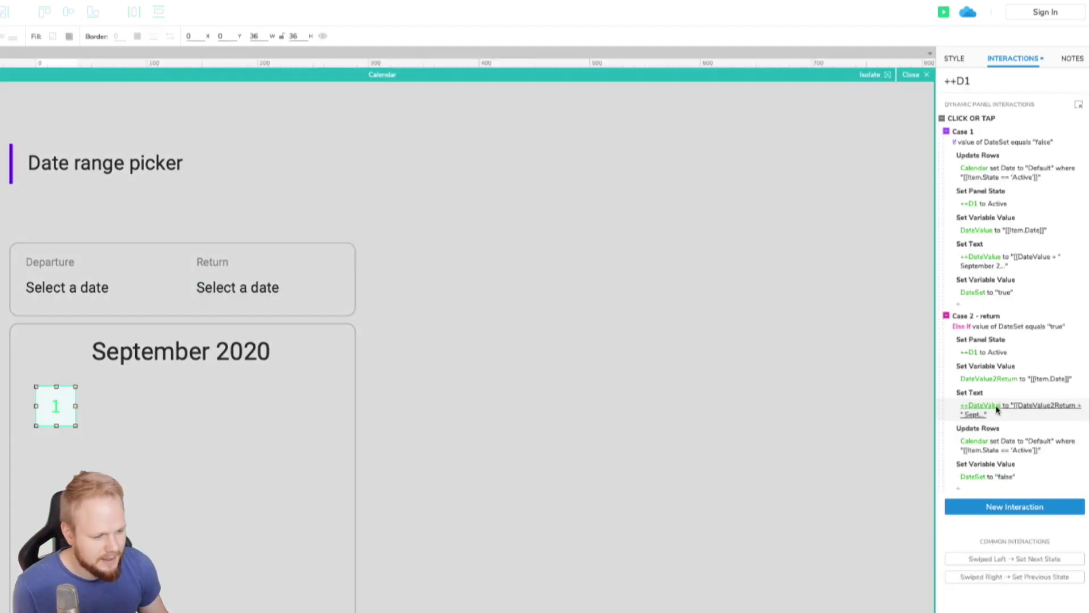
{"action": "left_click", "coordinate": [997, 410]}
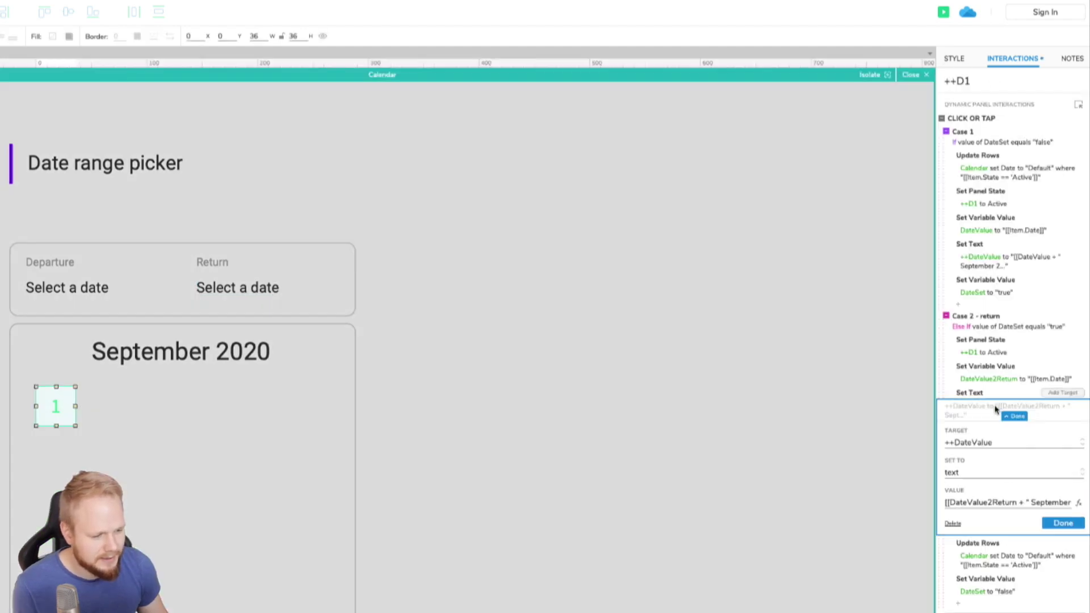
{"action": "left_click", "coordinate": [1001, 444]}
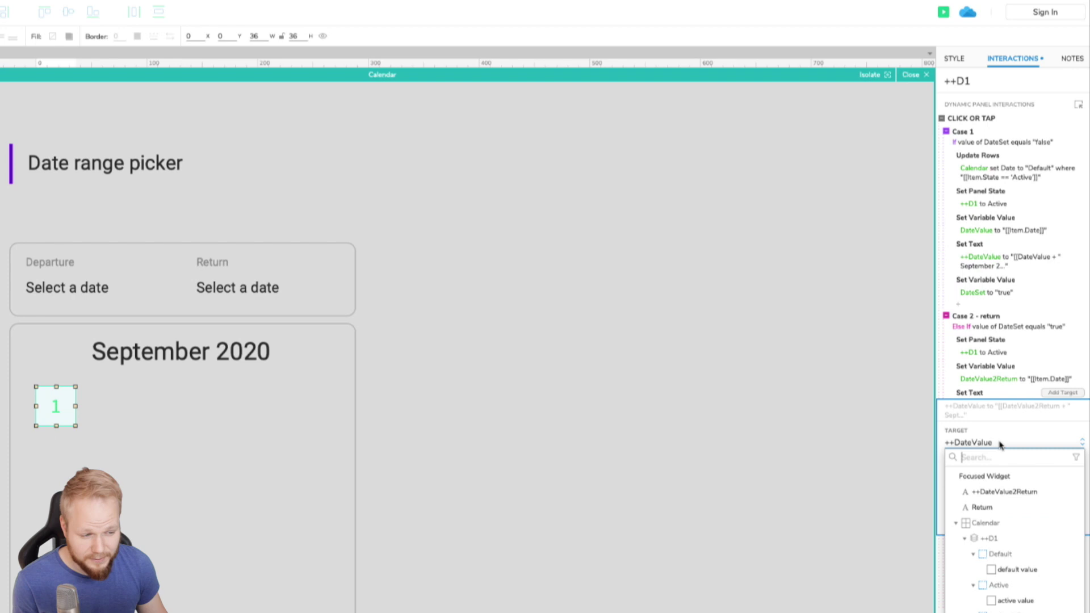
{"action": "left_click", "coordinate": [1008, 493]}
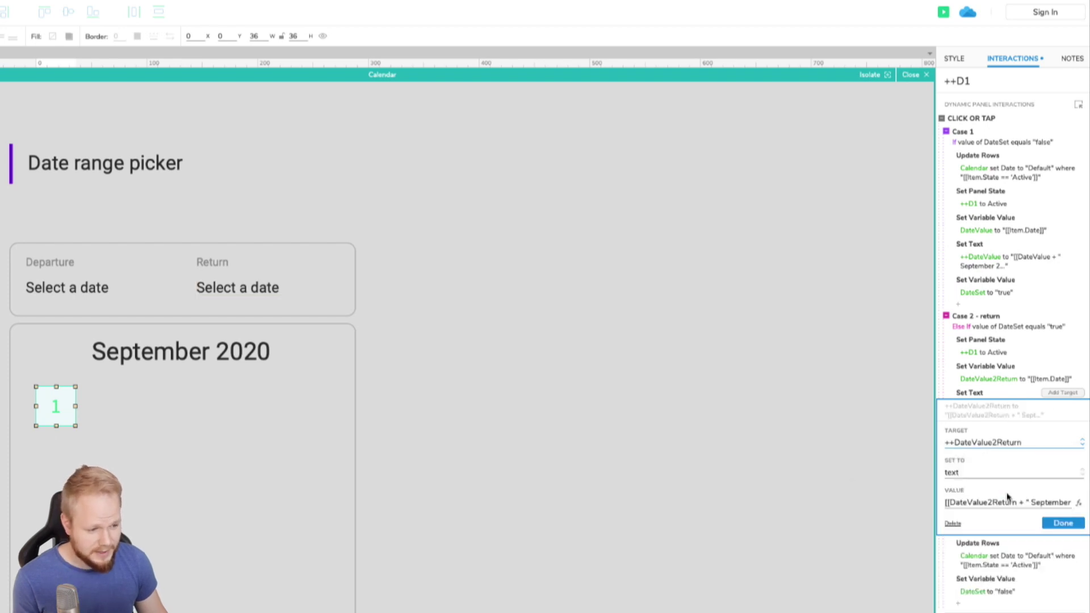
{"action": "left_click", "coordinate": [1061, 527]}
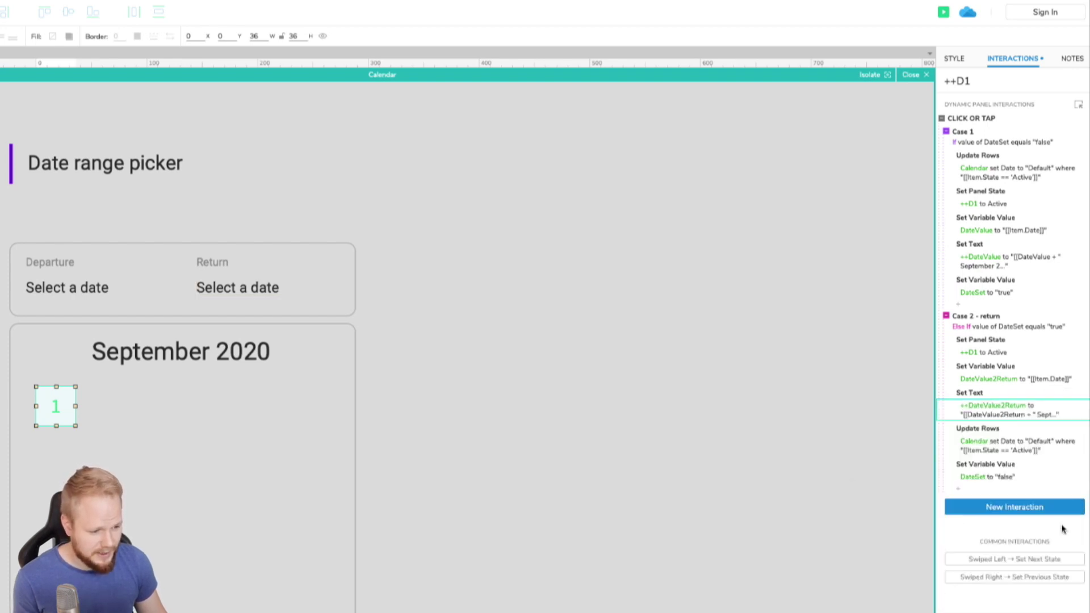
{"action": "left_click", "coordinate": [943, 12]}
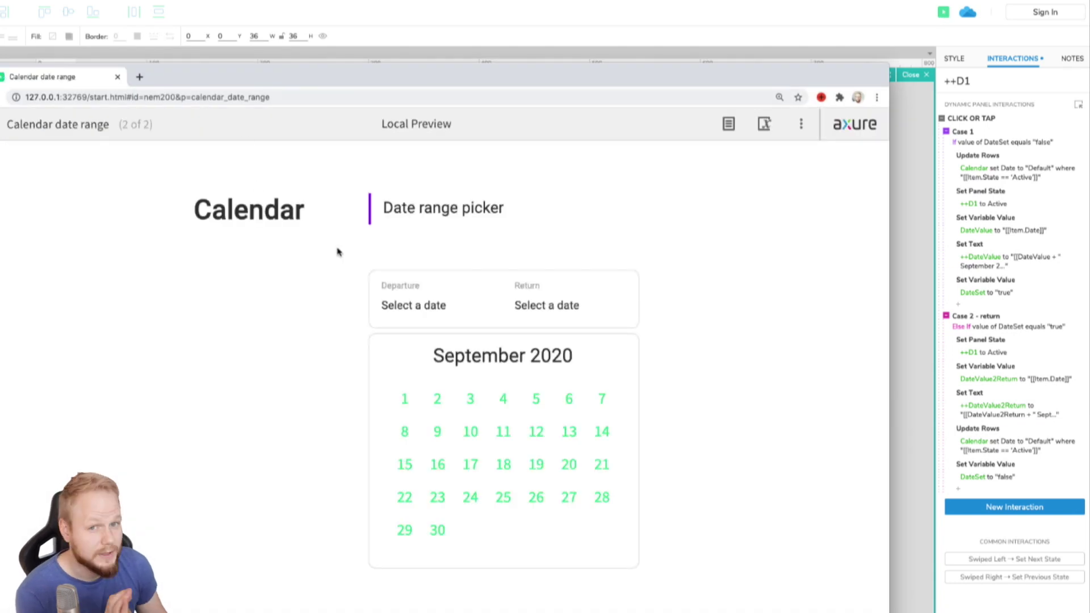
{"action": "left_click", "coordinate": [439, 406]}
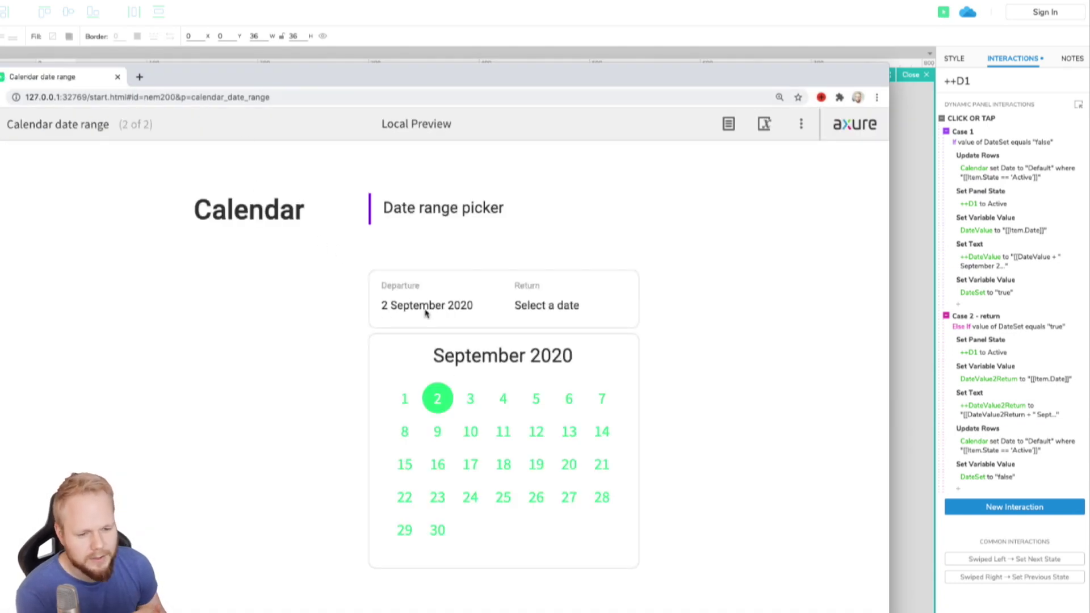
{"action": "left_click", "coordinate": [574, 465]}
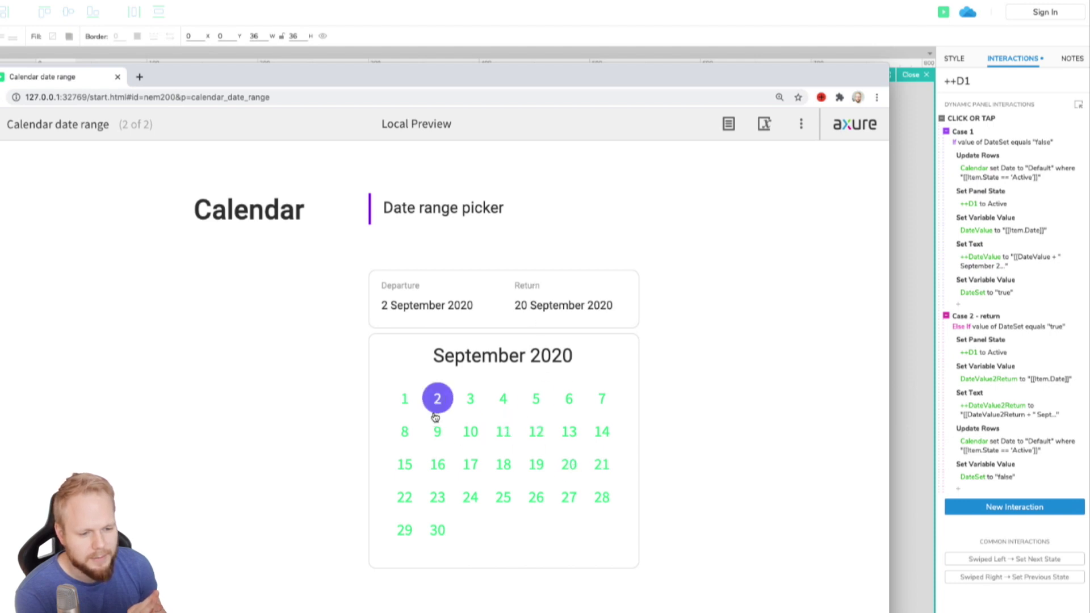
{"action": "left_click", "coordinate": [438, 432]}
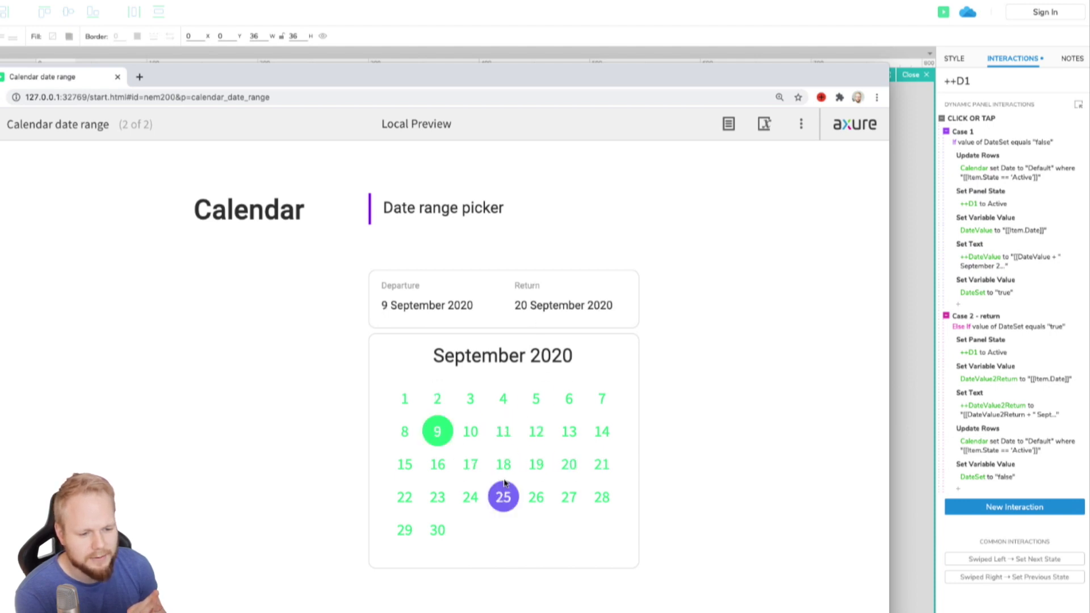
{"action": "left_click", "coordinate": [537, 464]}
{"action": "left_click", "coordinate": [922, 439]}
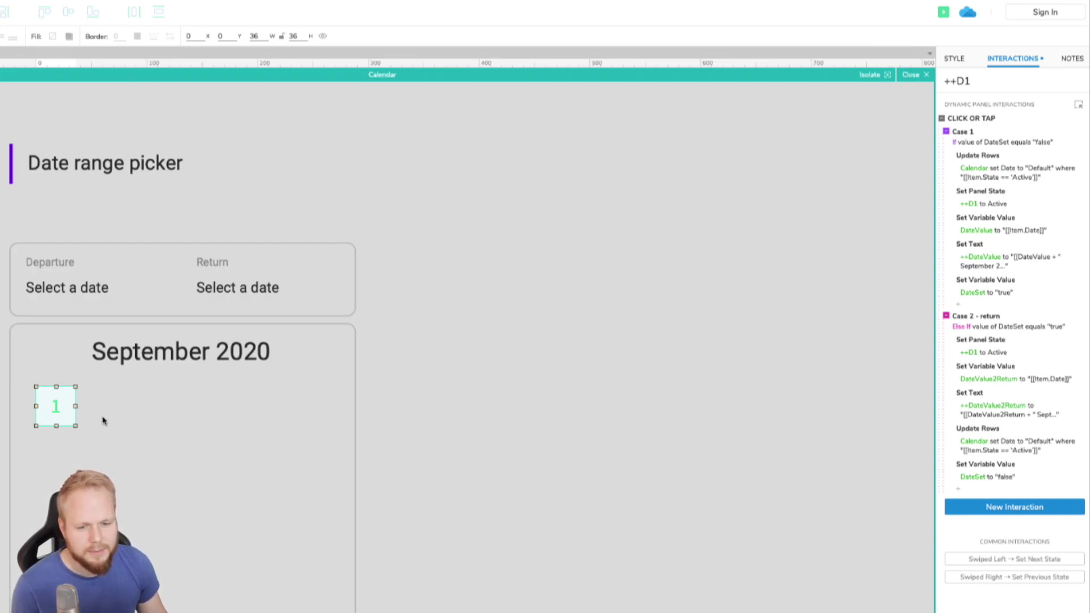
Add an Item Loaded case to the Calendar repeater named 'Case 2 set active start'.
{"action": "left_click", "coordinate": [924, 77]}
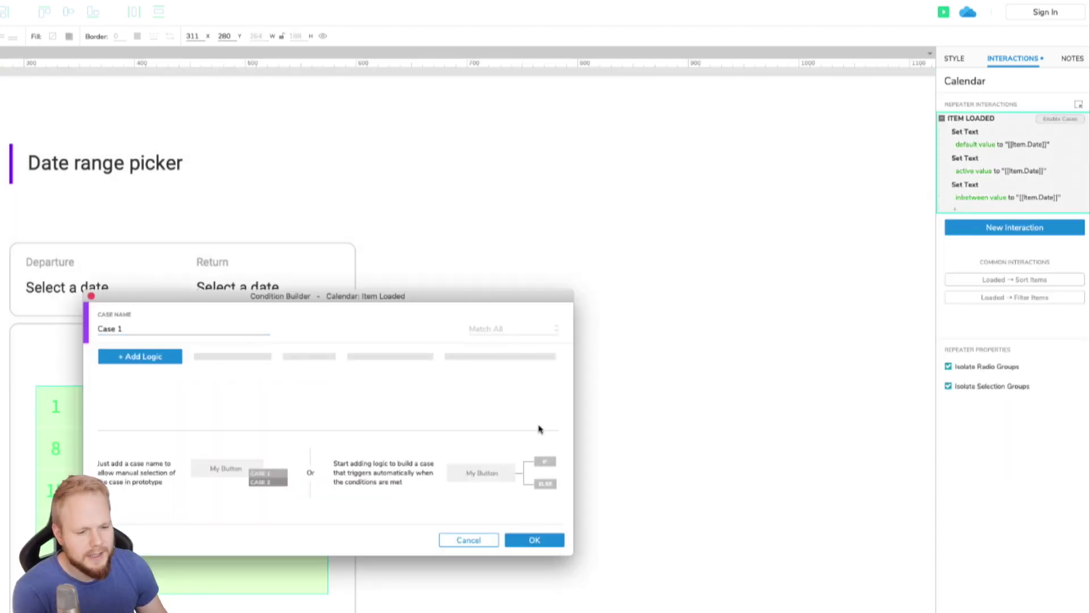
{"action": "left_click", "coordinate": [535, 539]}
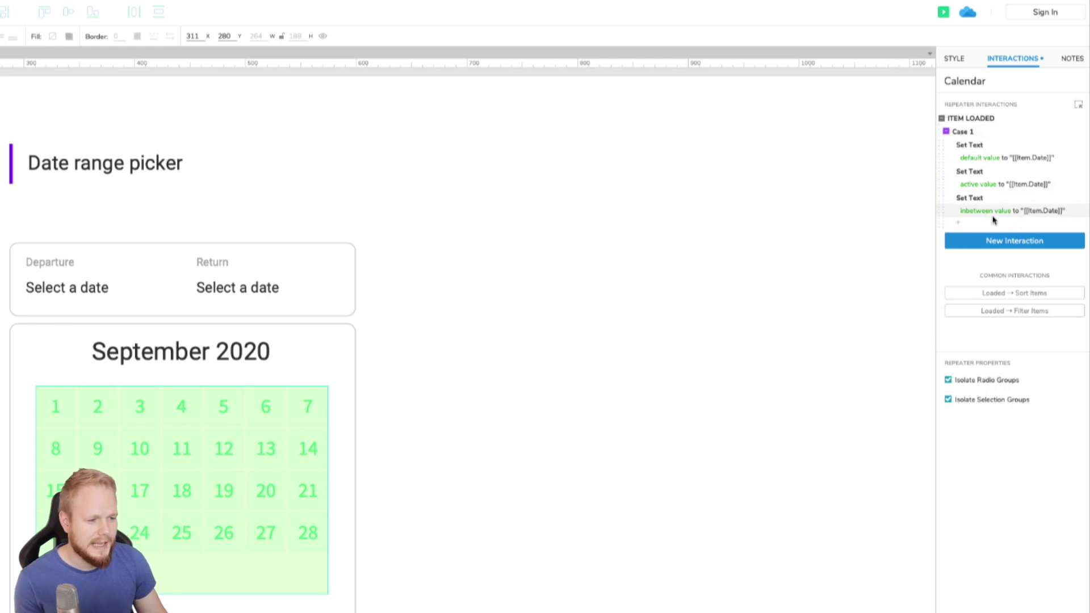
{"action": "left_click", "coordinate": [1073, 119]}
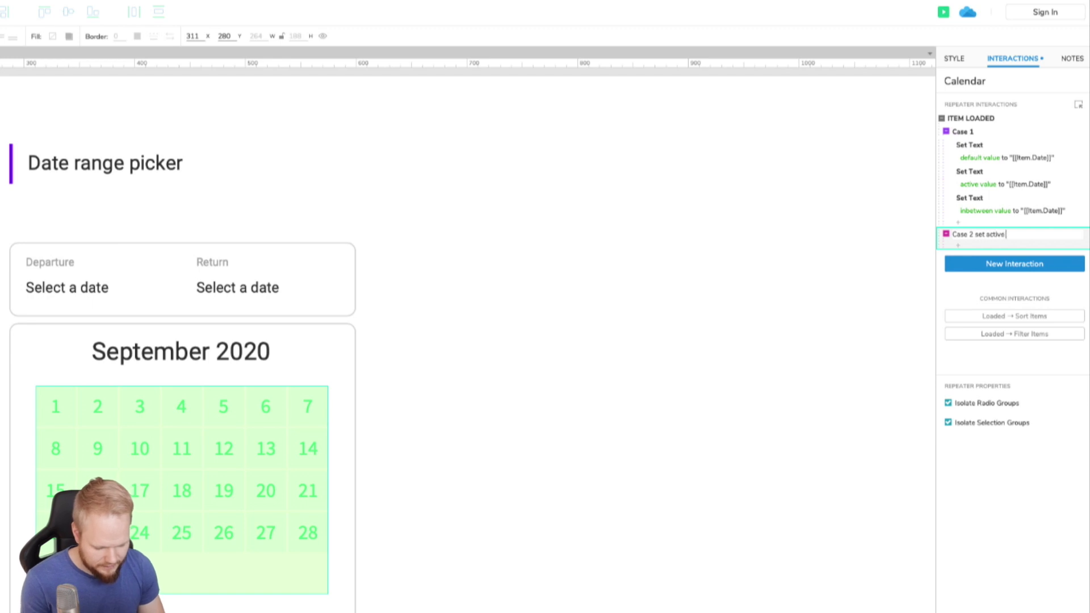
{"action": "type", "text": "set active start"}
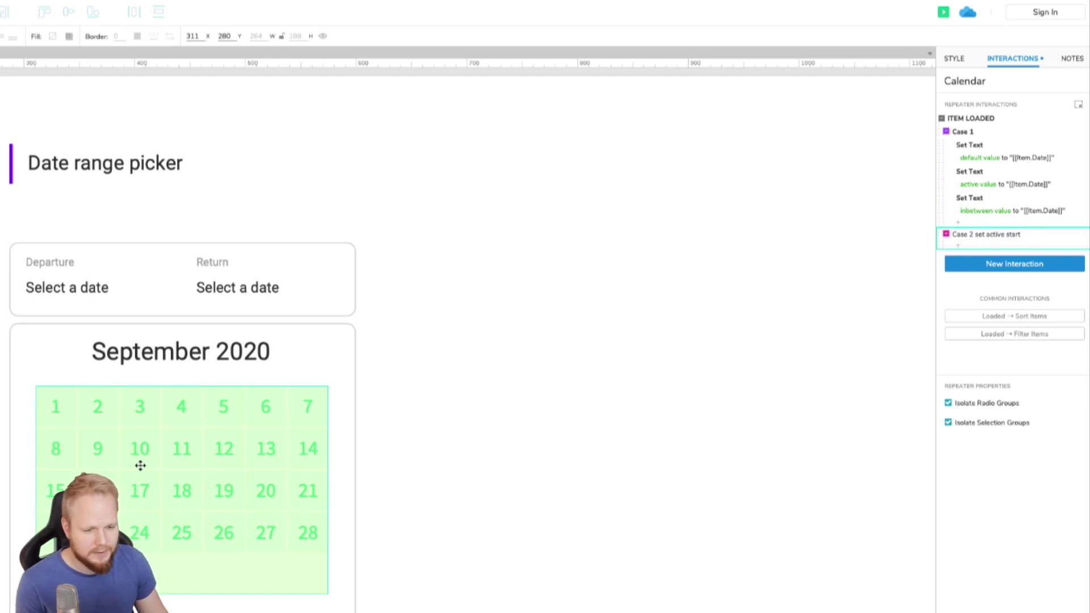
{"action": "key", "text": "Return"}
Give the case a Set Panel State action switching ++D1 to its Active state.
{"action": "left_click", "coordinate": [970, 245]}
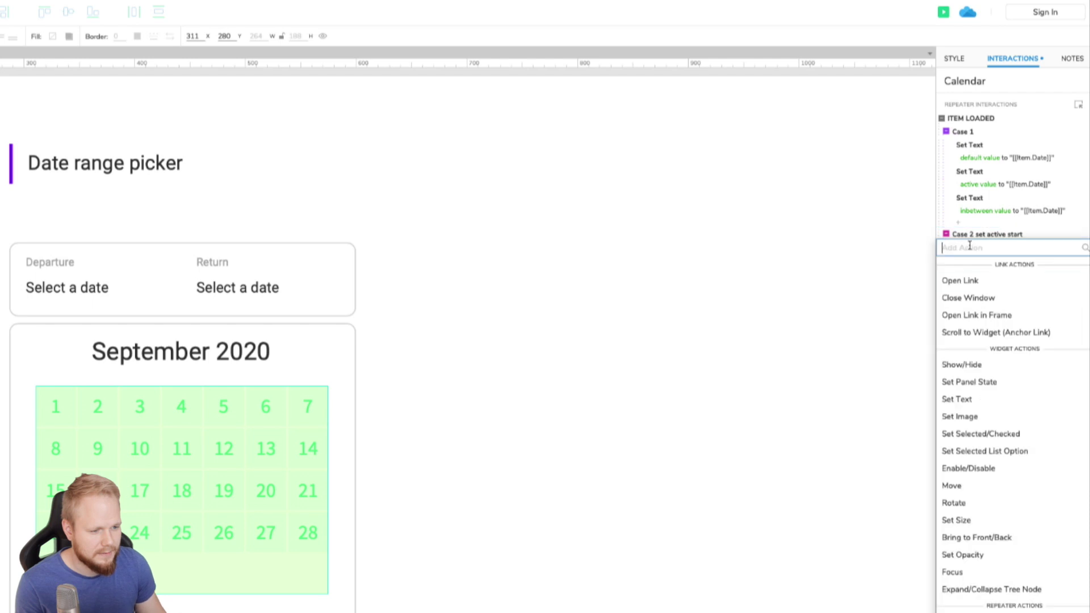
{"action": "left_click", "coordinate": [981, 384]}
{"action": "left_click", "coordinate": [989, 322]}
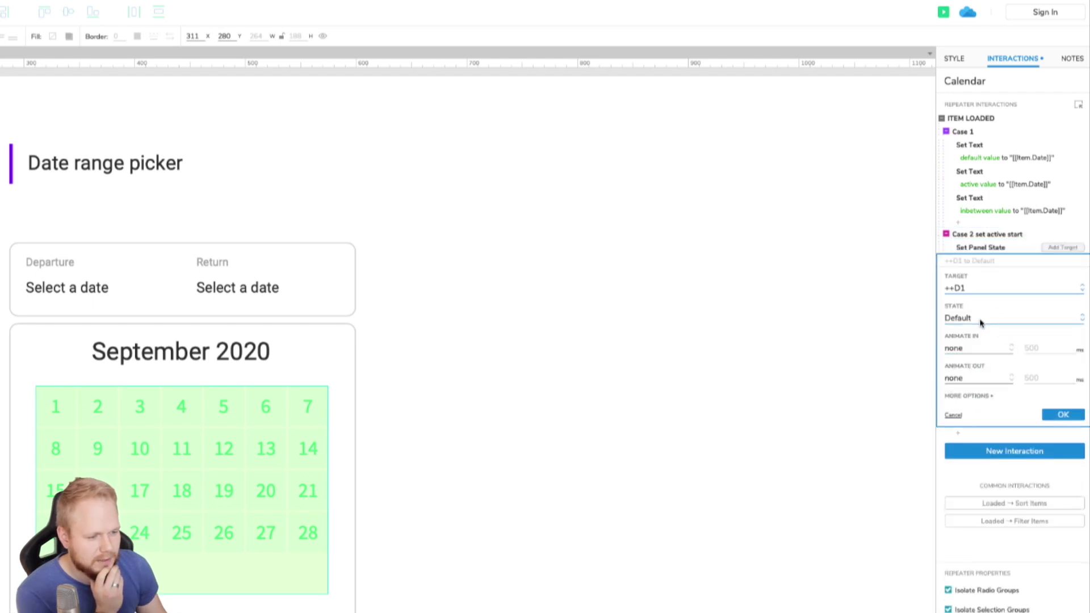
{"action": "left_click", "coordinate": [982, 322]}
{"action": "left_click", "coordinate": [984, 354]}
{"action": "left_click", "coordinate": [1064, 415]}
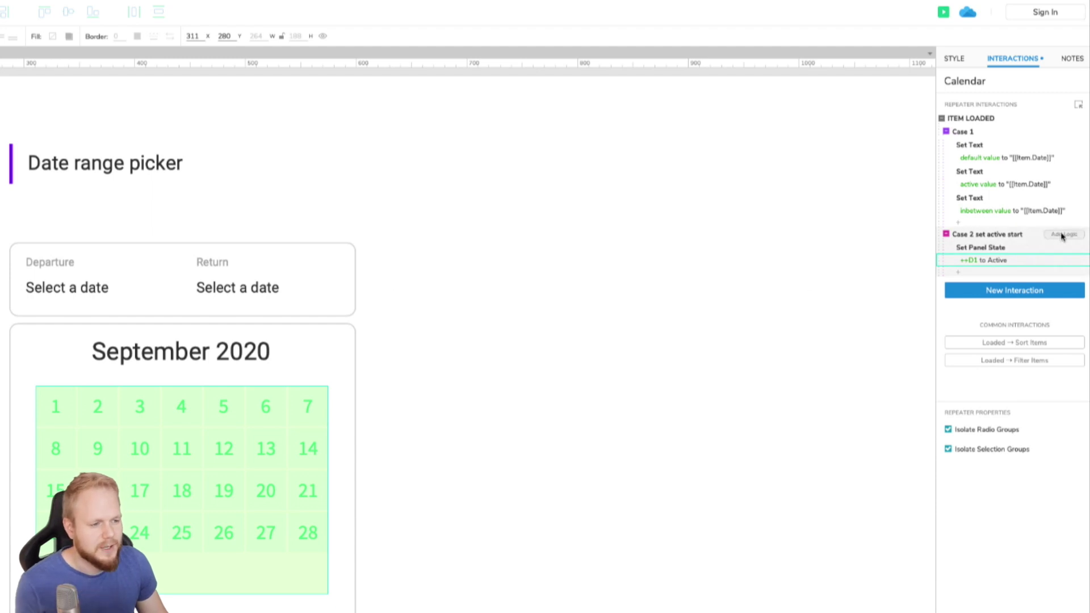
Start a condition whose first operand is the value [[Item.Date]].
{"action": "left_click", "coordinate": [1064, 235]}
{"action": "left_click", "coordinate": [170, 356]}
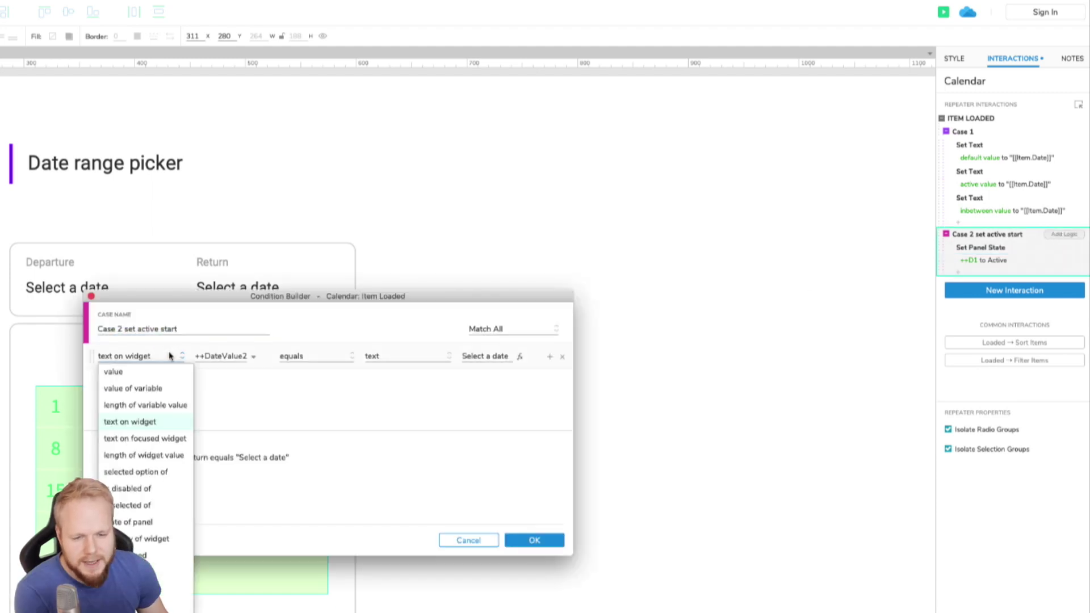
{"action": "left_click", "coordinate": [157, 377]}
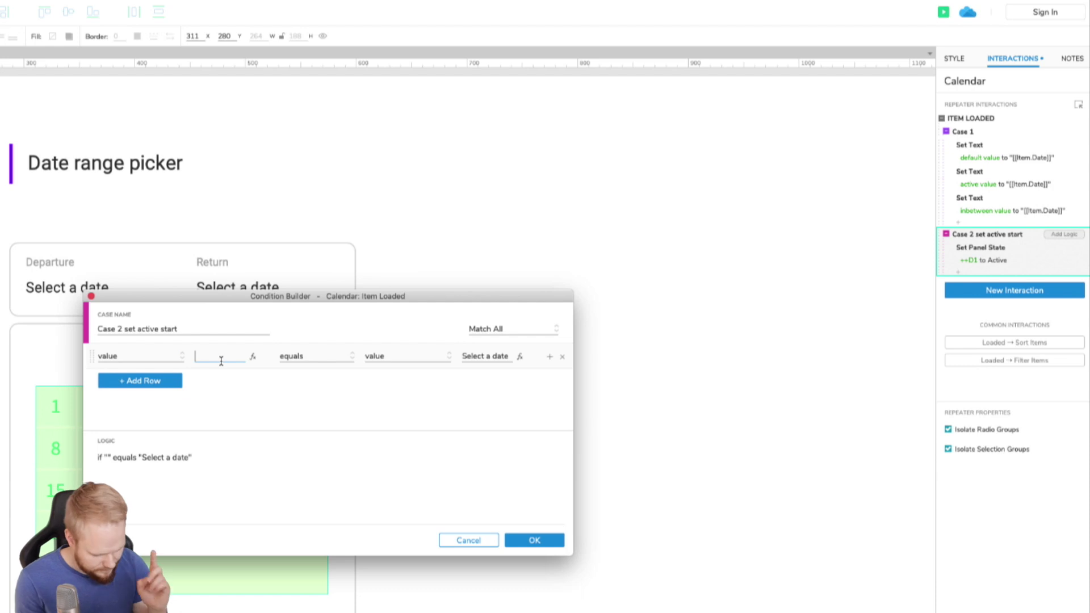
{"action": "left_click", "coordinate": [253, 357]}
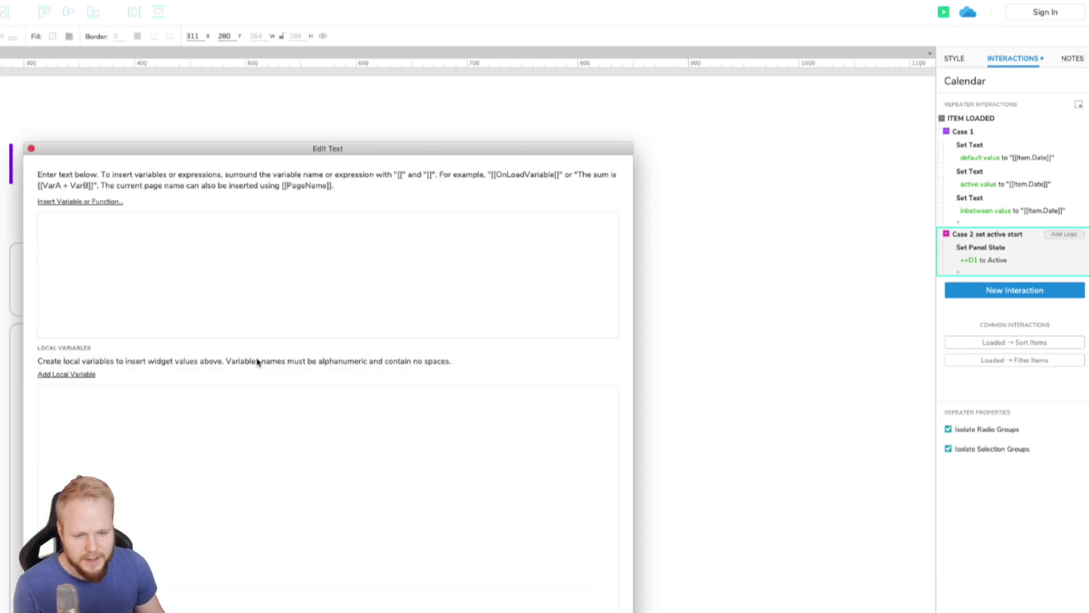
{"action": "left_click", "coordinate": [75, 203]}
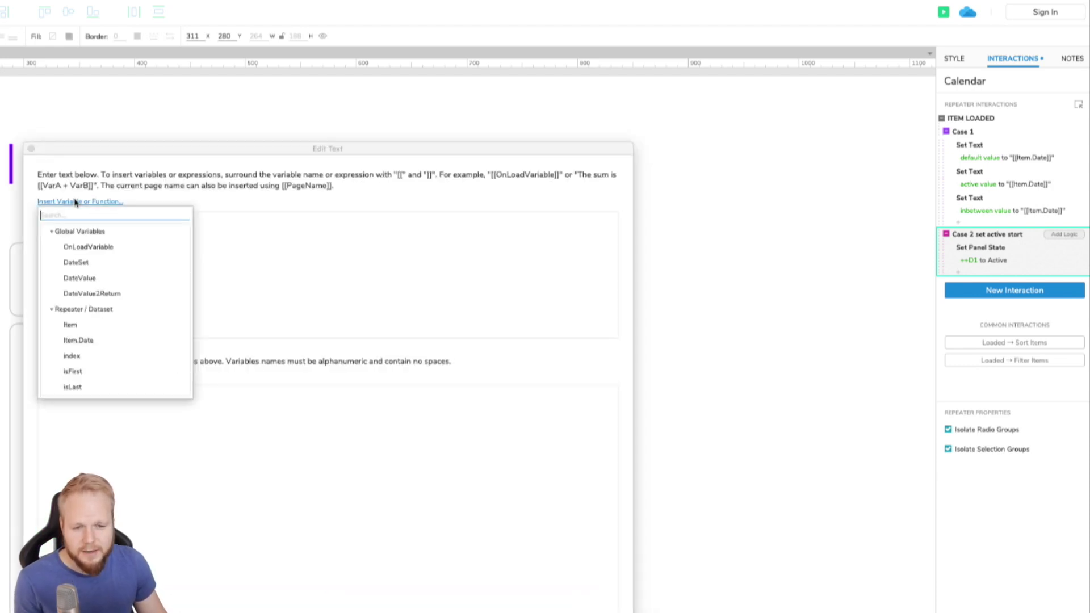
{"action": "left_click", "coordinate": [83, 342]}
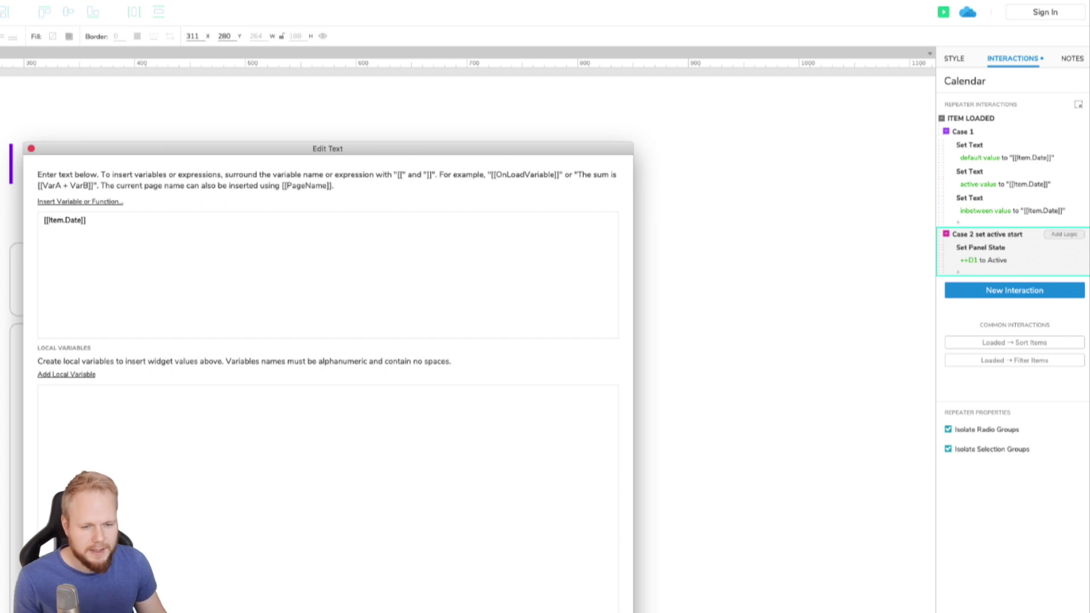
{"action": "key", "text": "Return"}
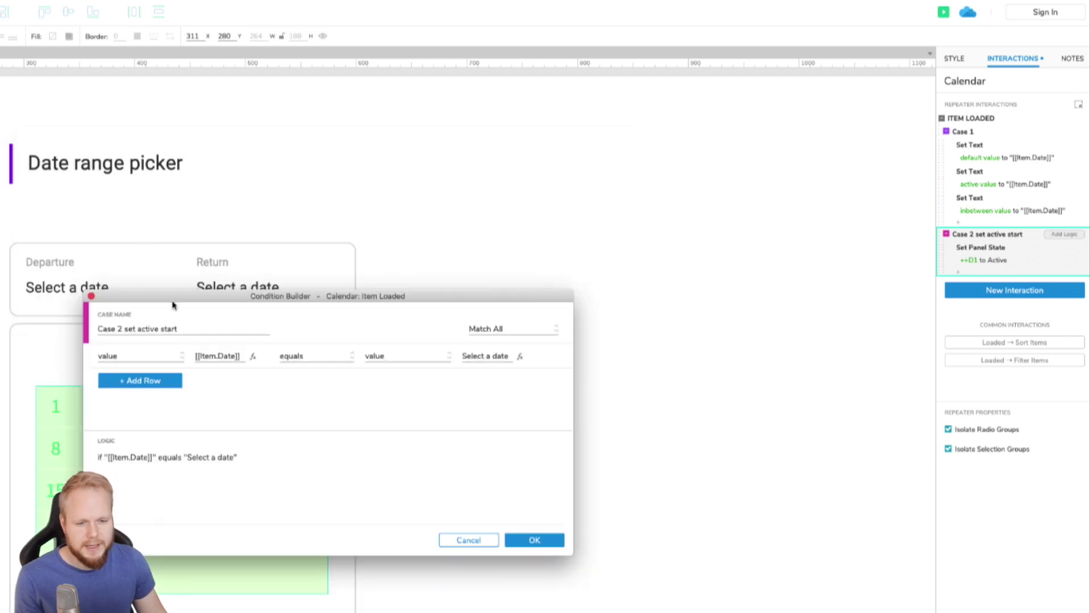
Require it to equal the value of variable DateValue and confirm the condition.
{"action": "left_click", "coordinate": [424, 363]}
{"action": "left_click", "coordinate": [404, 385]}
{"action": "left_click", "coordinate": [500, 356]}
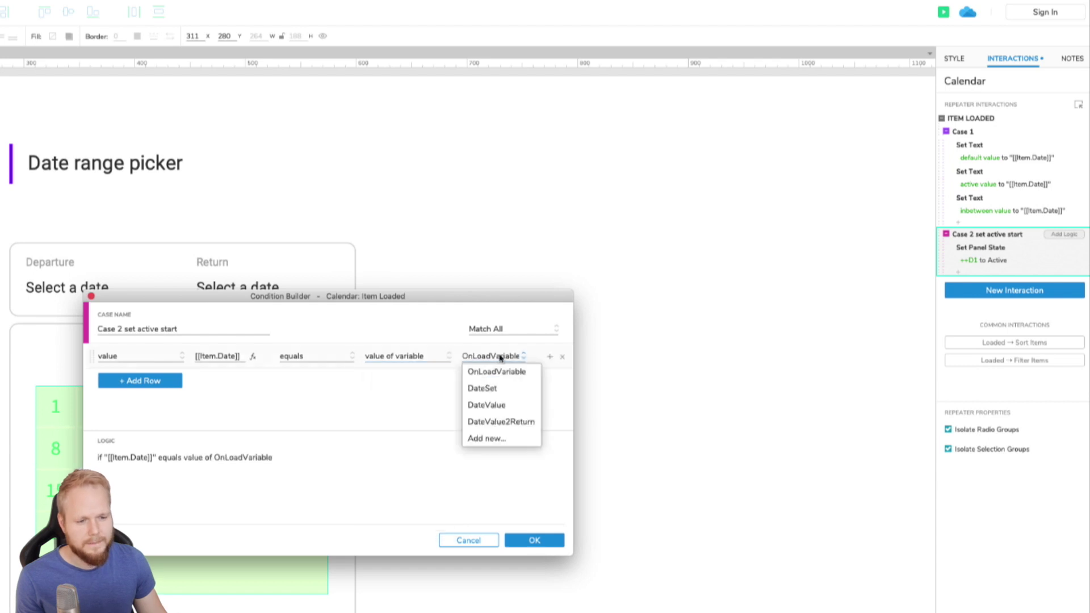
{"action": "left_click", "coordinate": [500, 405]}
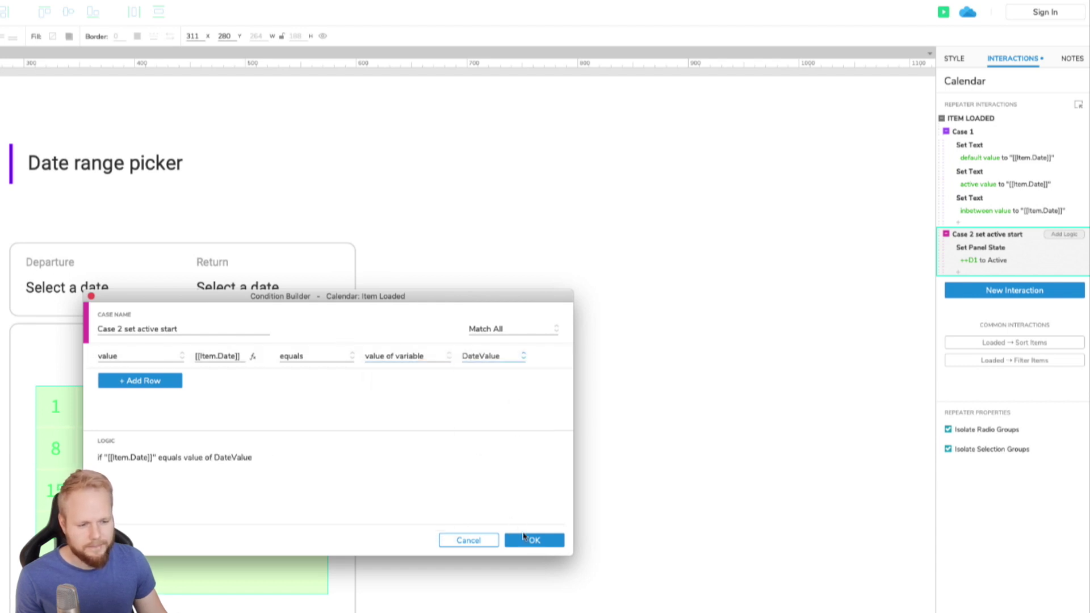
{"action": "left_click", "coordinate": [524, 538]}
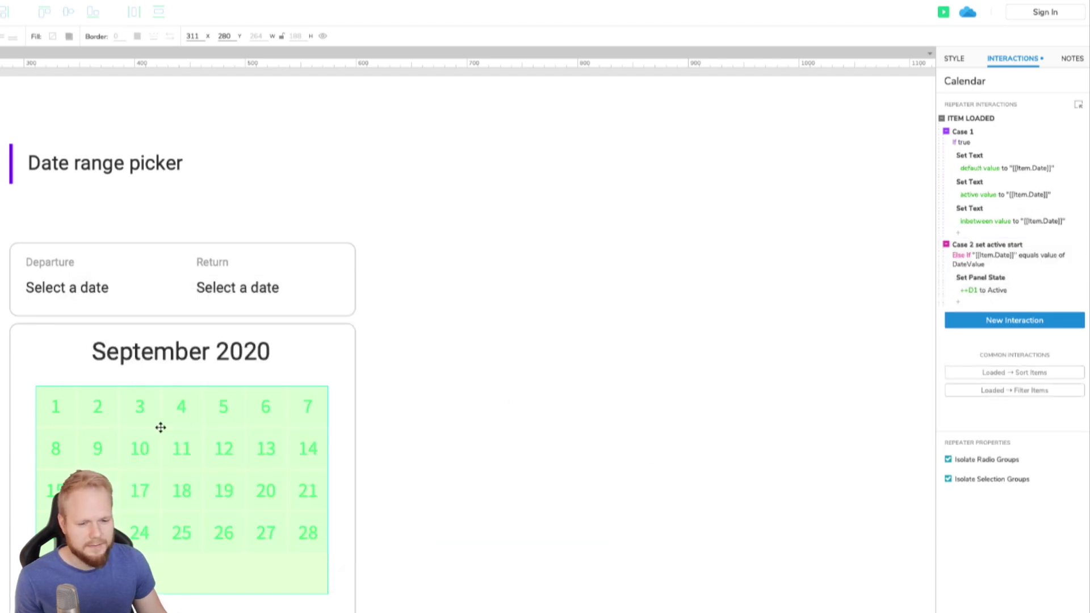
{"action": "left_click", "coordinate": [1009, 248]}
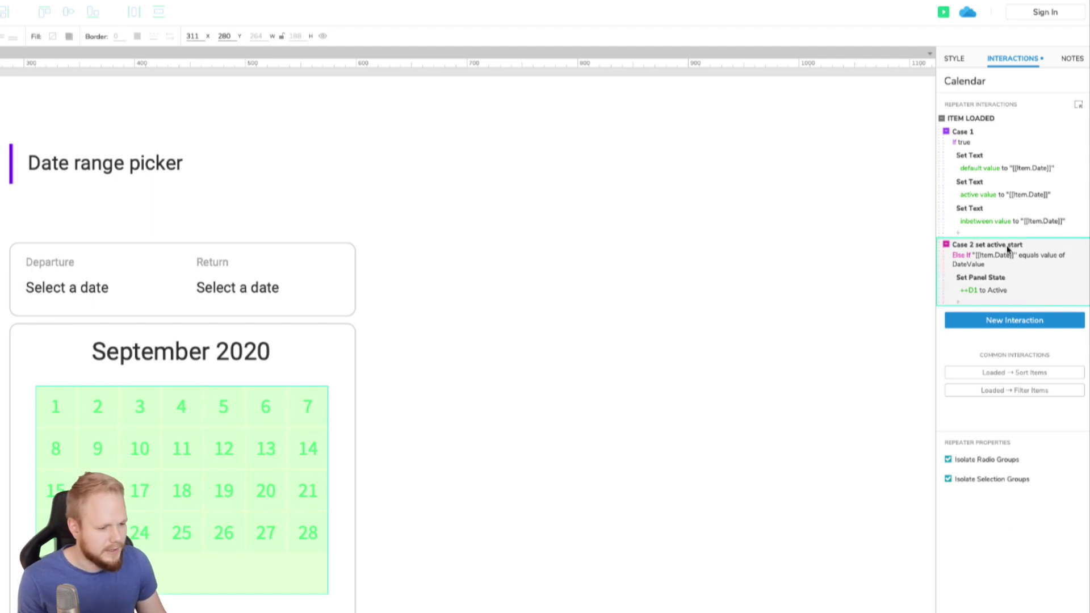
Duplicate the set active start case and change its comparison to DateValue2Return.
{"action": "key", "text": "ctrl+c"}
{"action": "key", "text": "ctrl+v"}
{"action": "left_click", "coordinate": [1004, 325]}
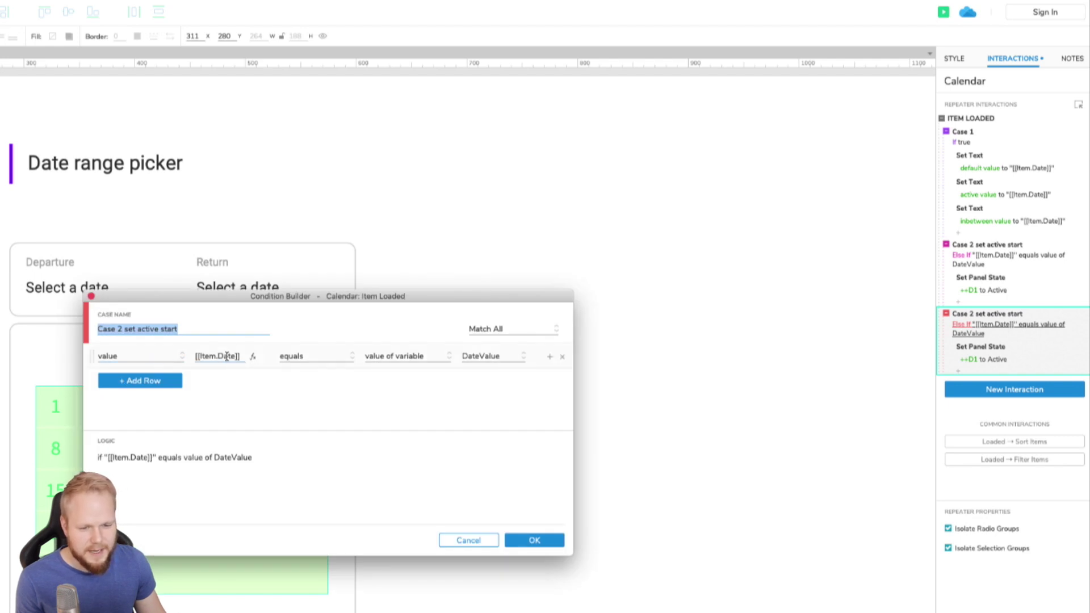
{"action": "left_click", "coordinate": [503, 356]}
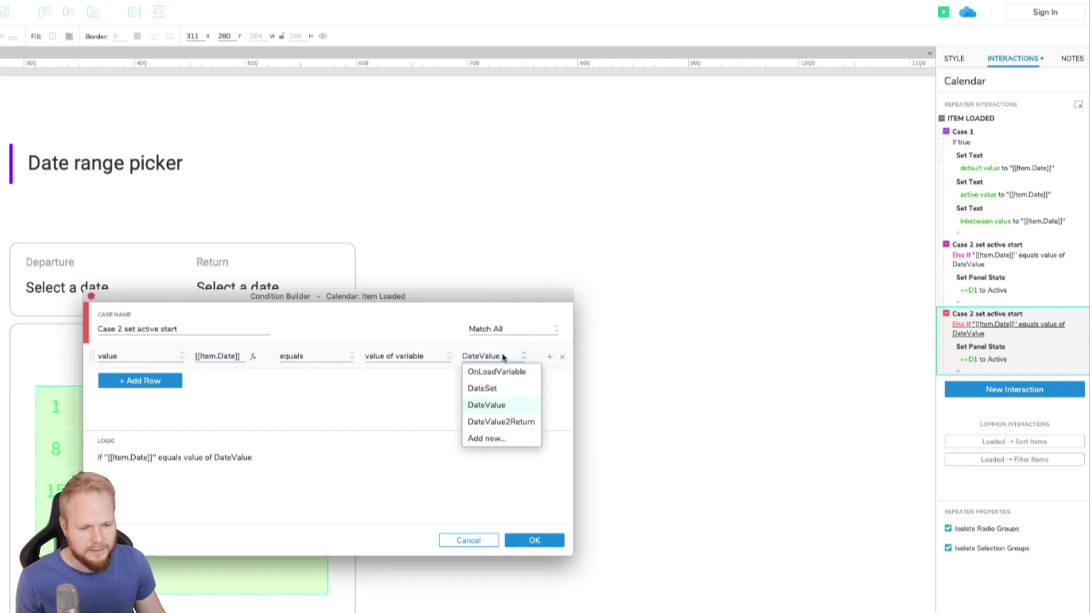
{"action": "left_click", "coordinate": [508, 423]}
{"action": "left_click", "coordinate": [537, 540]}
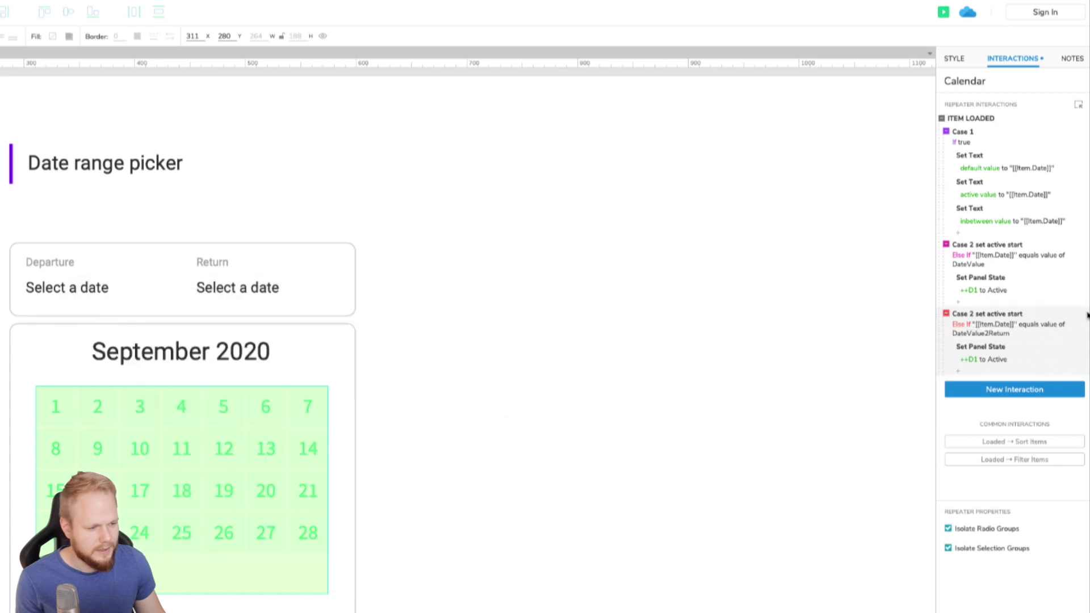
Rename the duplicate to 'Case 2 set active return'.
{"action": "left_click", "coordinate": [1024, 322]}
{"action": "double_click", "coordinate": [1016, 317]}
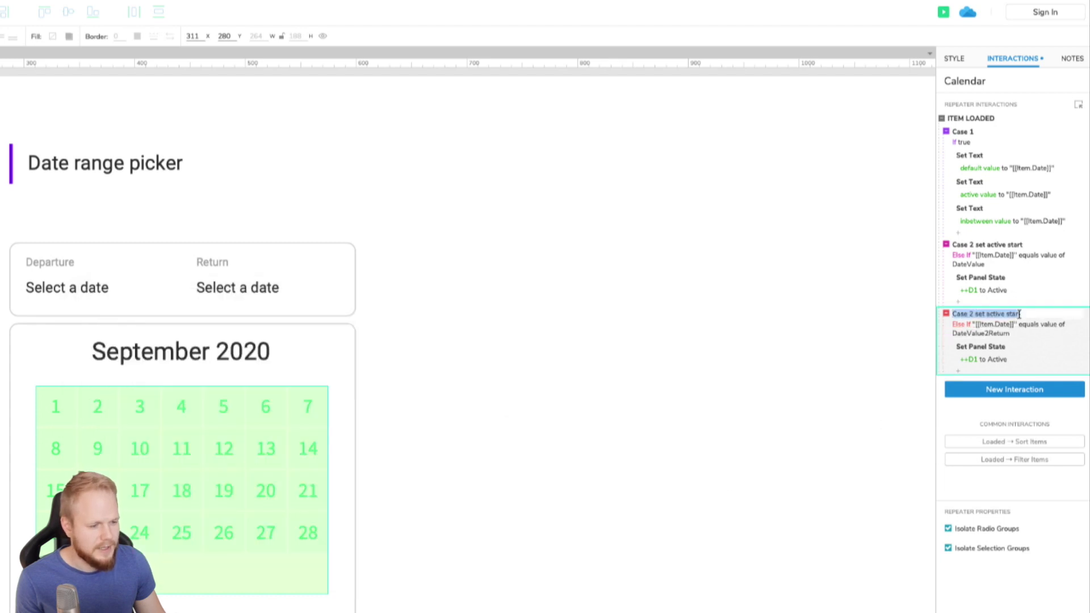
{"action": "left_click", "coordinate": [1022, 314]}
{"action": "key", "text": "BackSpace"}
{"action": "key", "text": "BackSpace"}
{"action": "key", "text": "BackSpace"}
{"action": "key", "text": "BackSpace"}
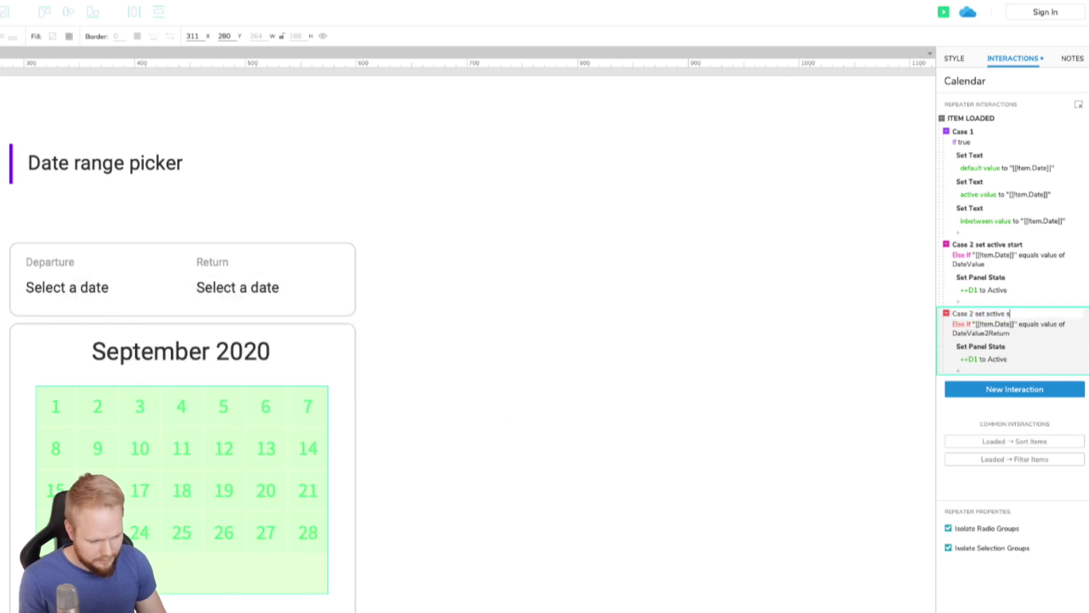
{"action": "type", "text": "return"}
Switch both the start and return cases from Else If to If.
{"action": "right_click", "coordinate": [993, 253]}
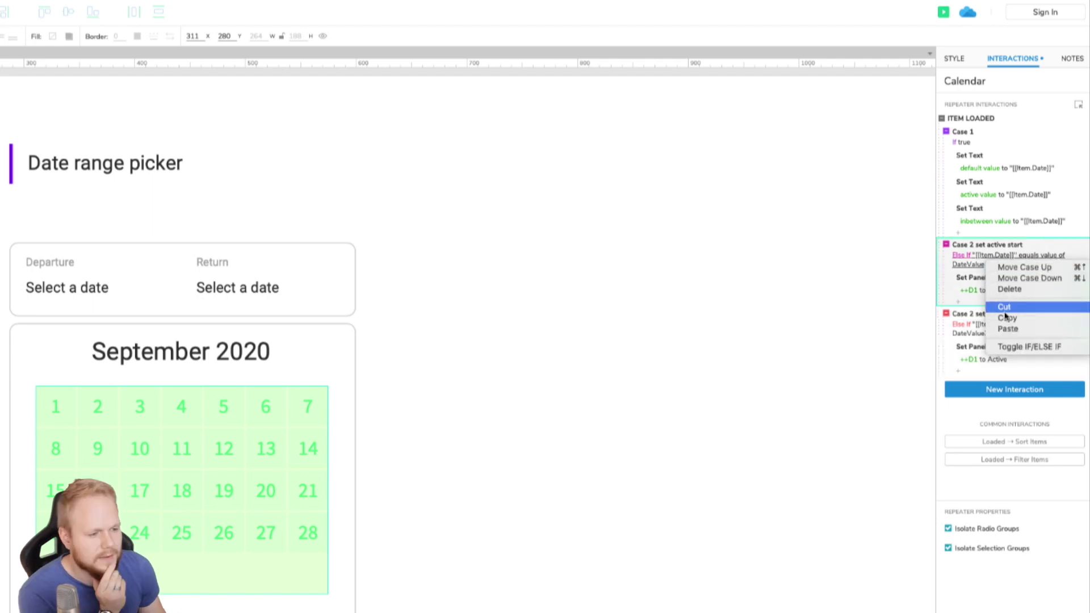
{"action": "left_click", "coordinate": [1028, 345]}
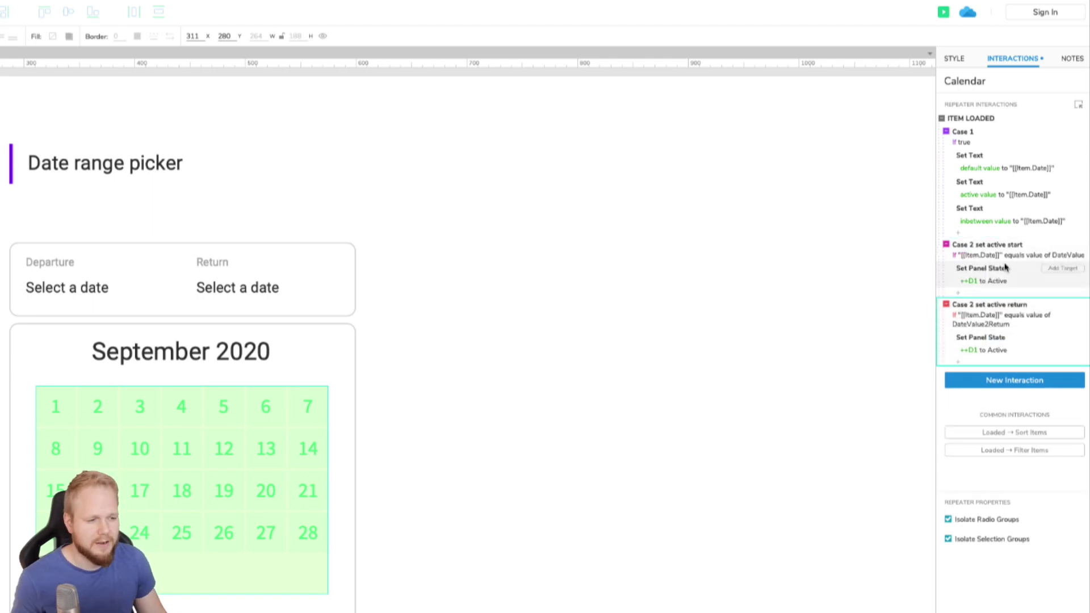
{"action": "left_click", "coordinate": [978, 352]}
Preview the picker with 9 and 19 September 2020 chosen, then reopen the Calendar's day cell.
{"action": "left_click", "coordinate": [941, 13]}
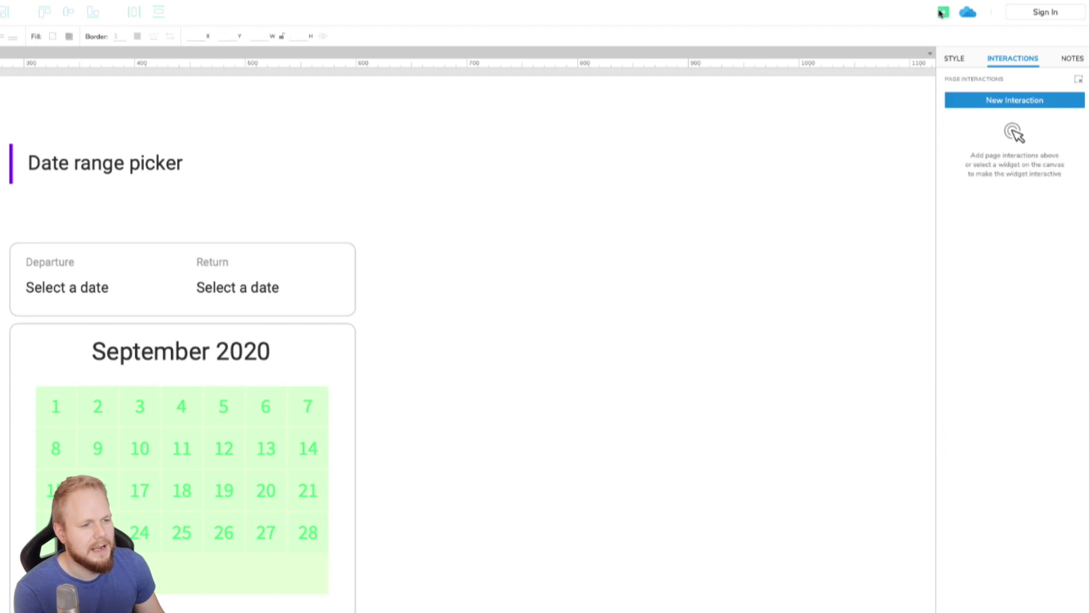
{"action": "left_click", "coordinate": [438, 432]}
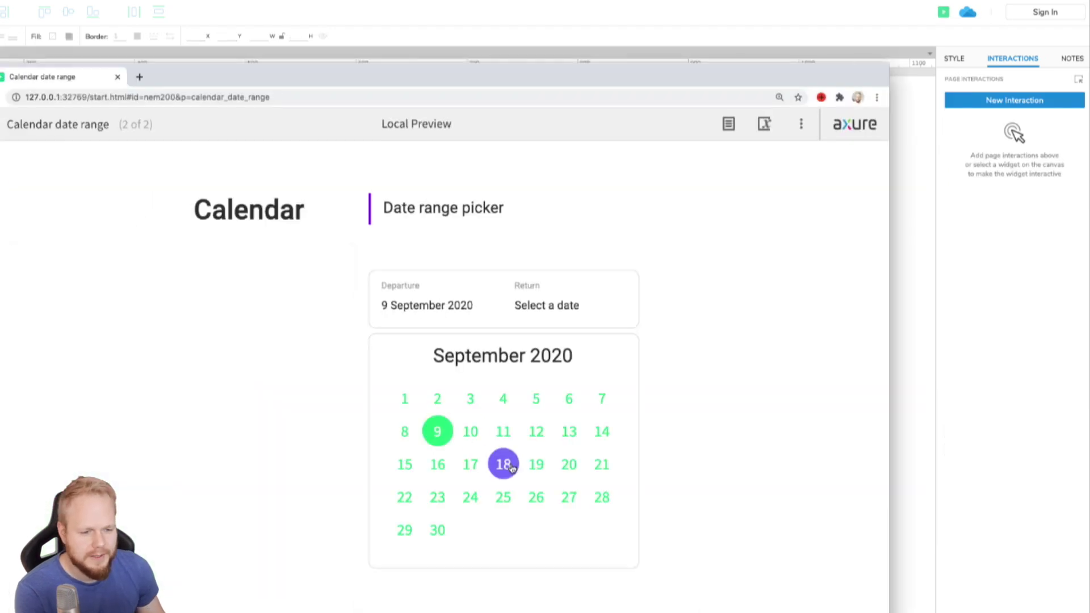
{"action": "left_click", "coordinate": [545, 480]}
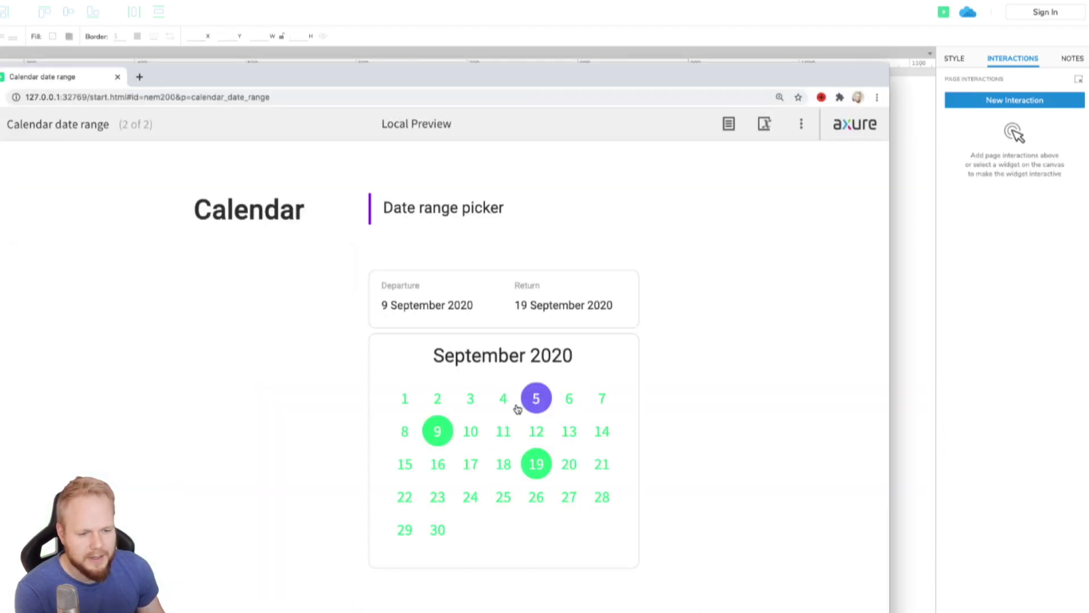
{"action": "left_click", "coordinate": [119, 78]}
{"action": "left_click", "coordinate": [73, 398]}
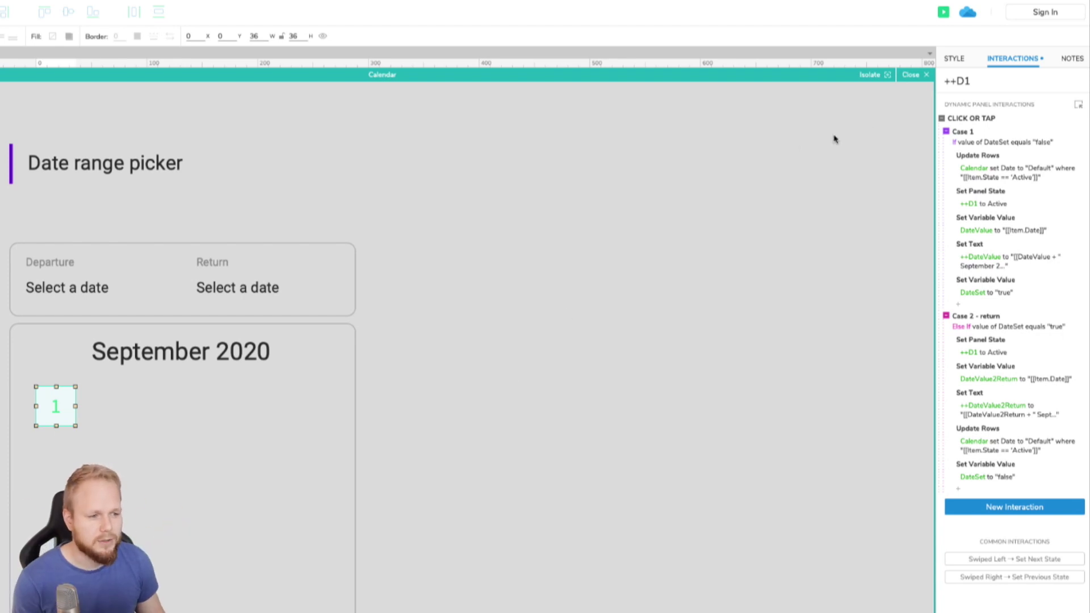
Exit the day cell editor and select the 'Case 2 set active return' Item Loaded case.
{"action": "key", "text": "Escape"}
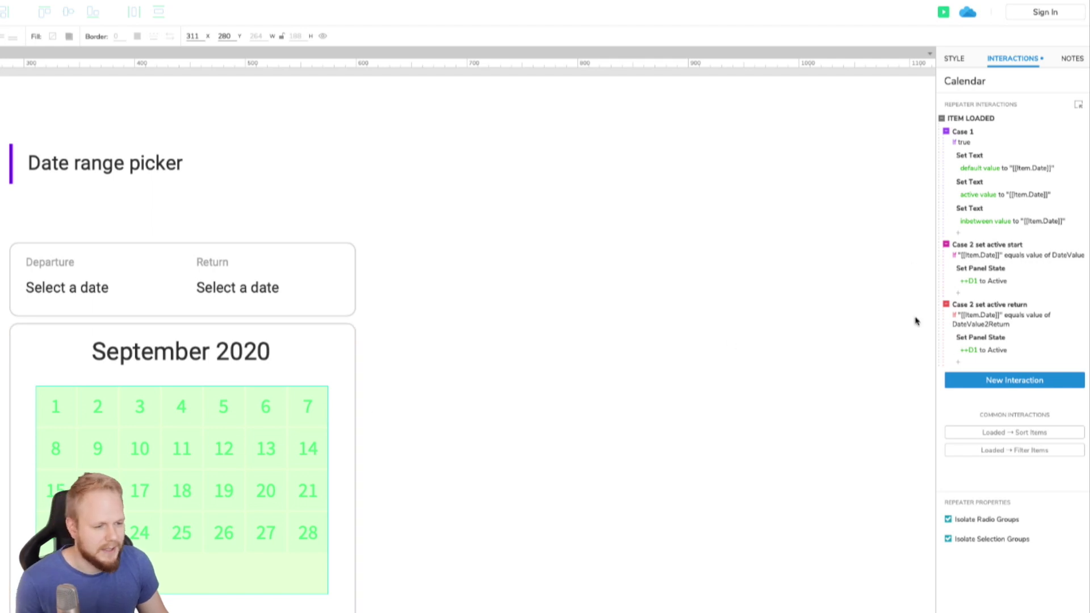
{"action": "left_click", "coordinate": [1018, 306]}
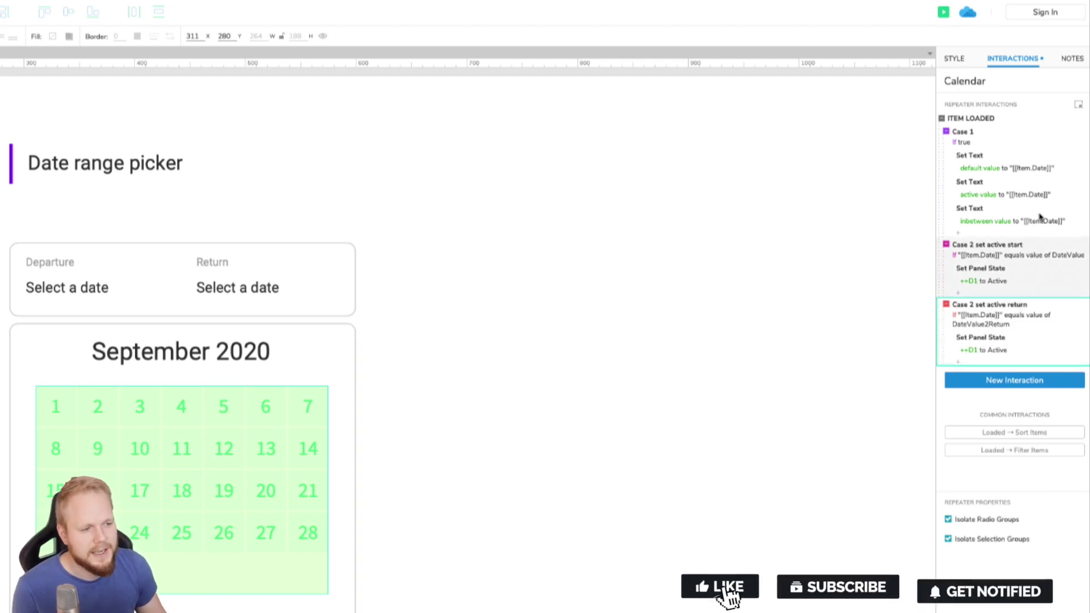
{"action": "mouse_move", "coordinate": [1066, 123]}
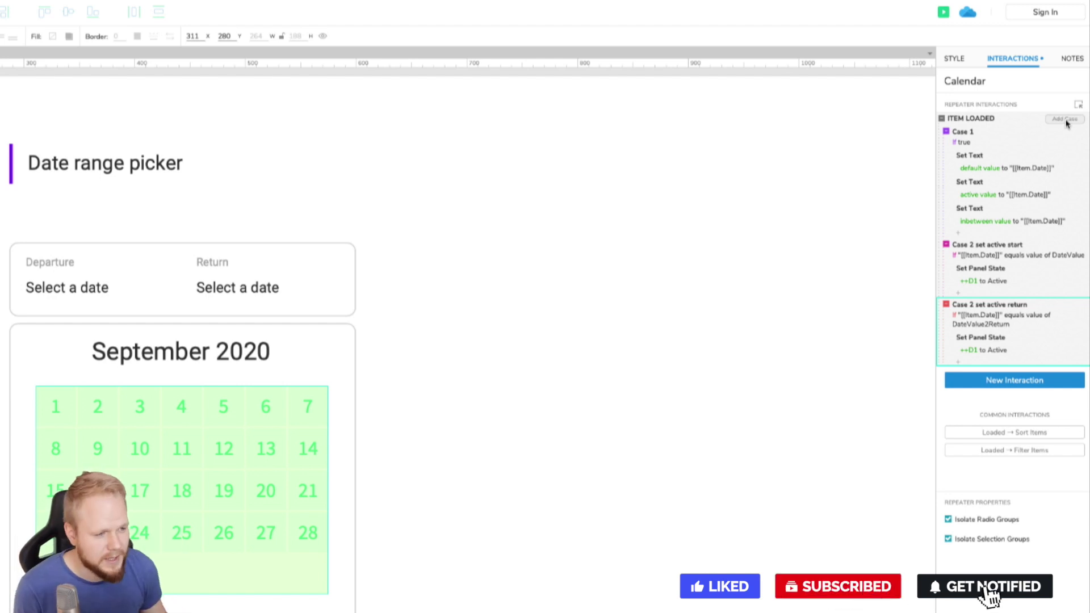
Start a new Item Loaded case, then dismiss its condition window unsaved.
{"action": "left_click", "coordinate": [1065, 121]}
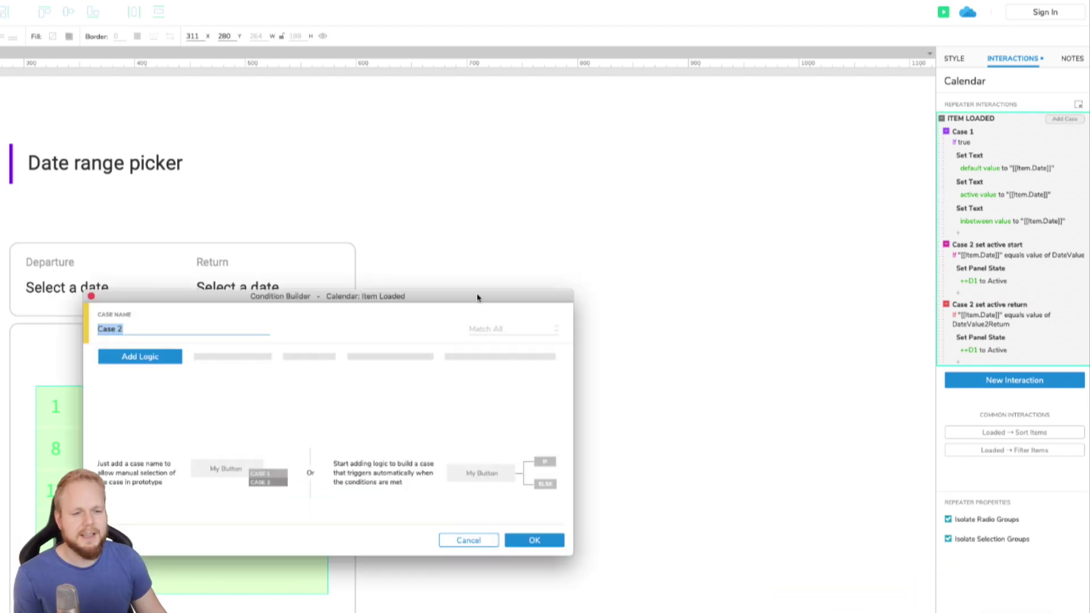
{"action": "left_click_drag", "start_coordinate": [439, 301], "coordinate": [599, 170]}
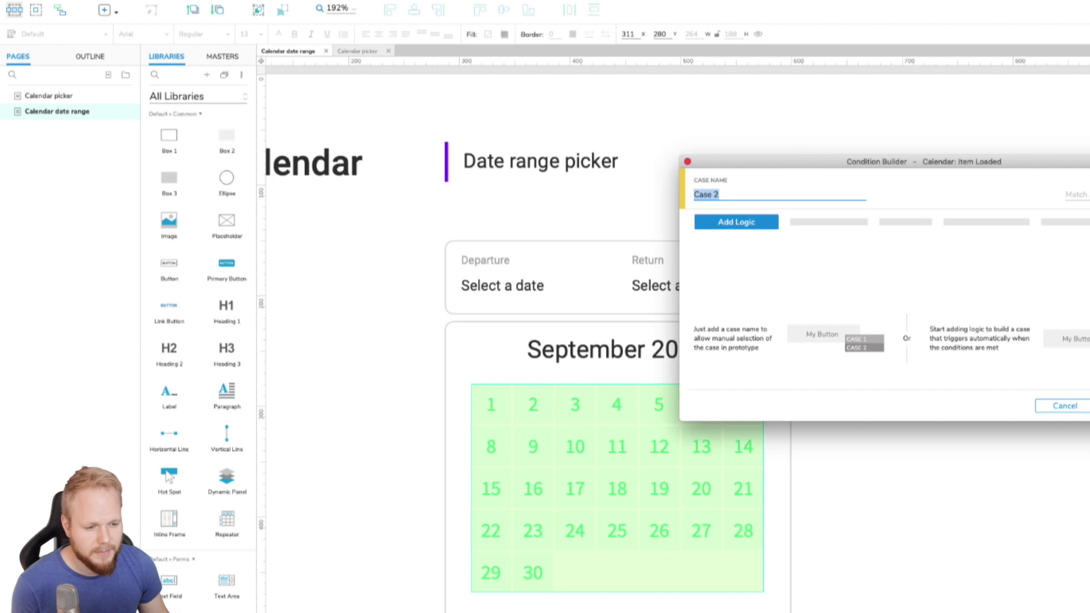
{"action": "key", "text": "Escape"}
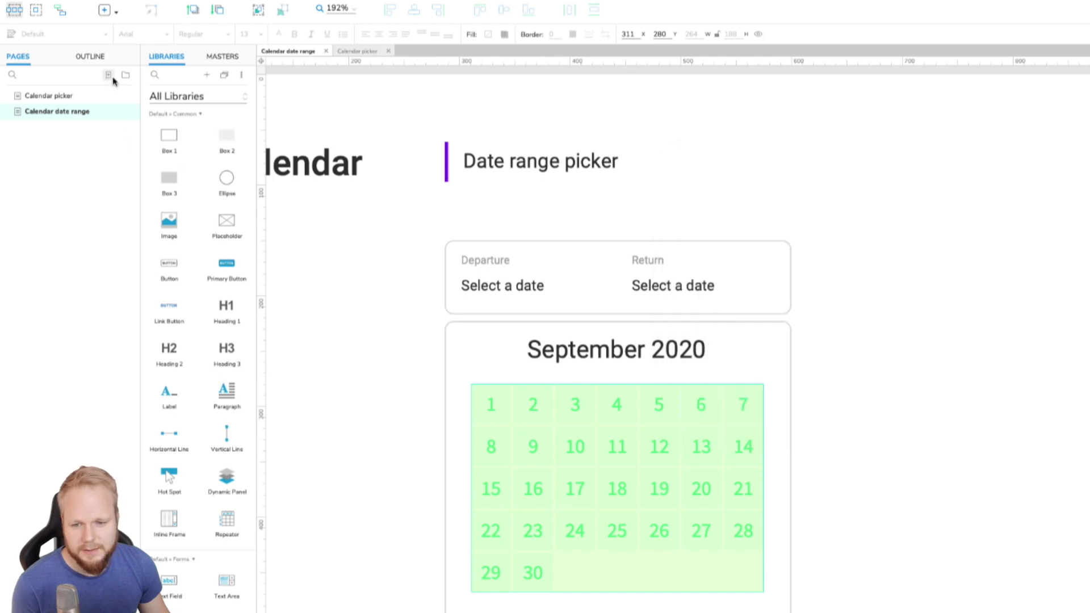
Inspect ++D1's Default, Active and Active-inBetween states, then begin naming the new case.
{"action": "left_click", "coordinate": [89, 56]}
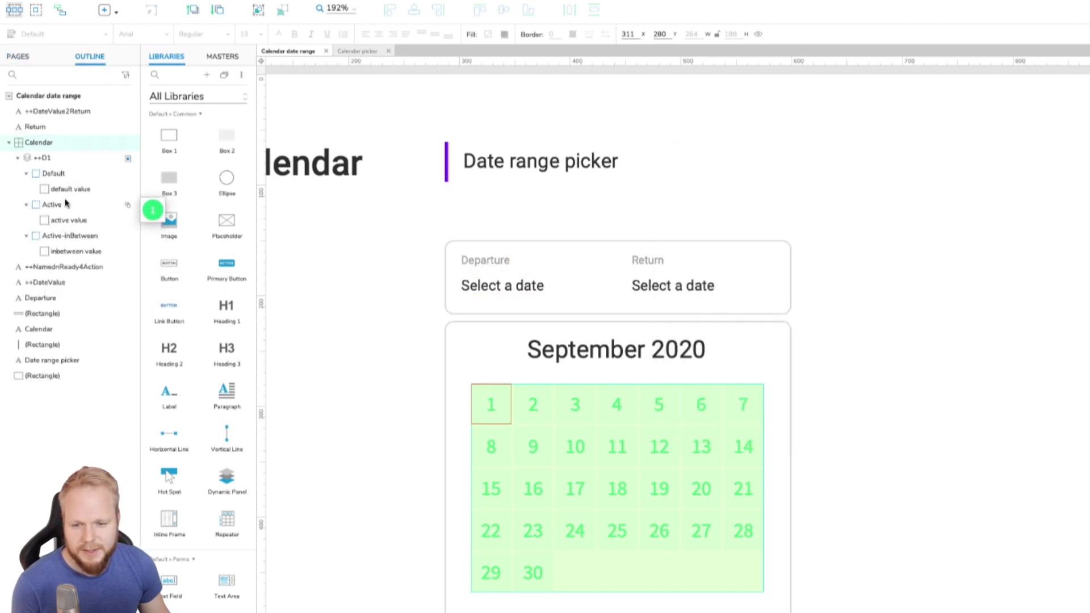
{"action": "double_click", "coordinate": [67, 177]}
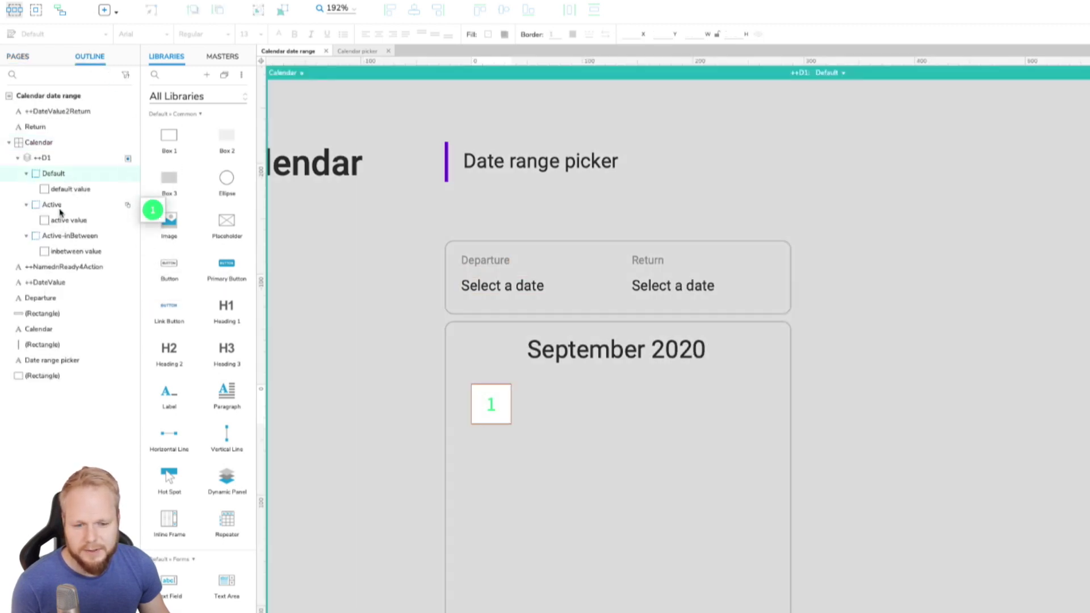
{"action": "double_click", "coordinate": [61, 206]}
{"action": "double_click", "coordinate": [68, 237]}
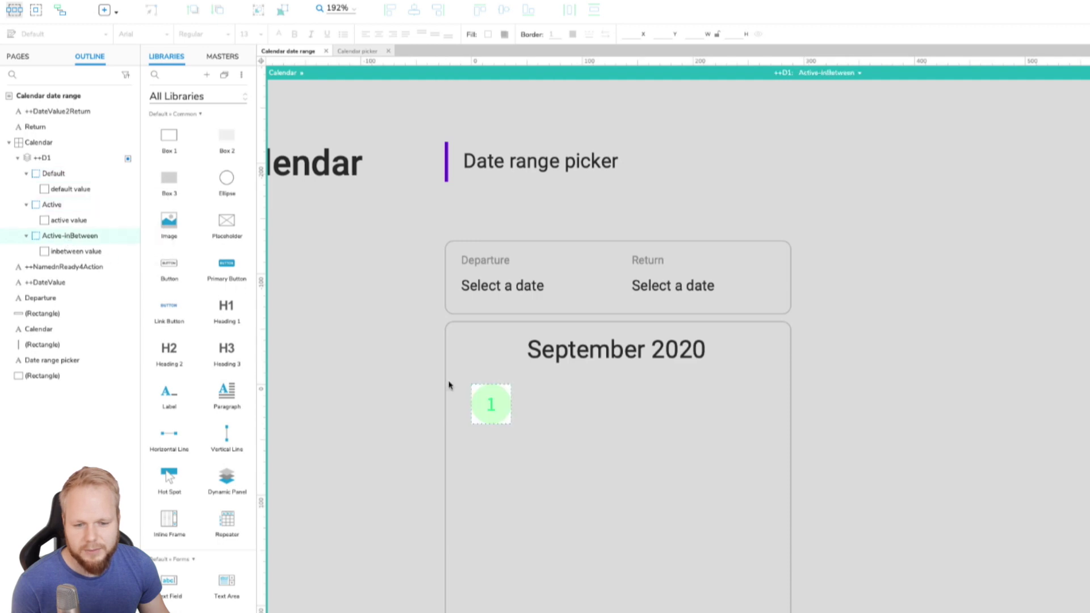
{"action": "key", "text": "Escape"}
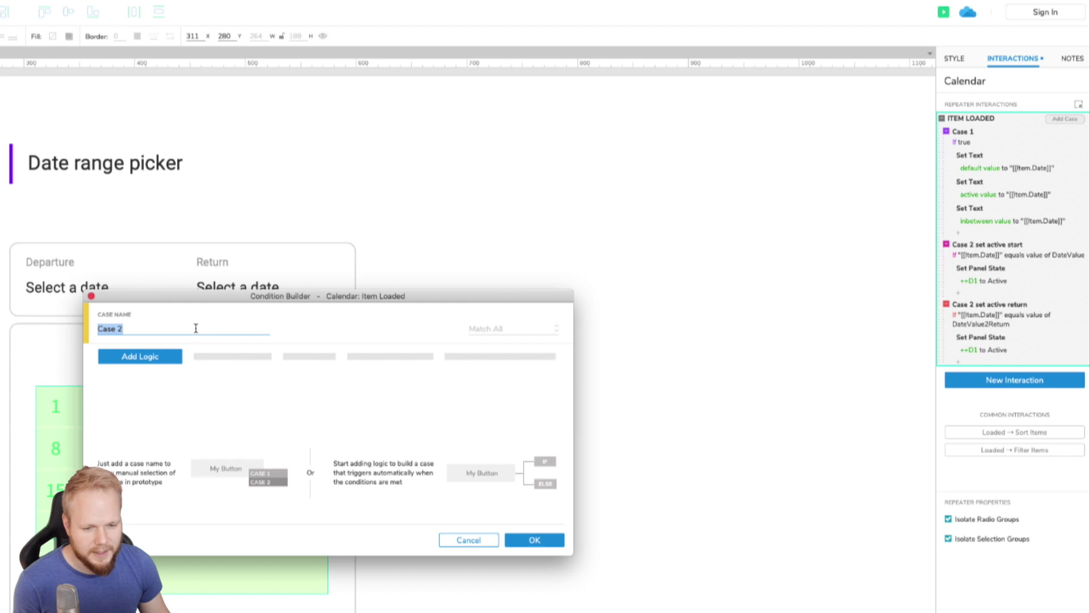
{"action": "left_click", "coordinate": [195, 329]}
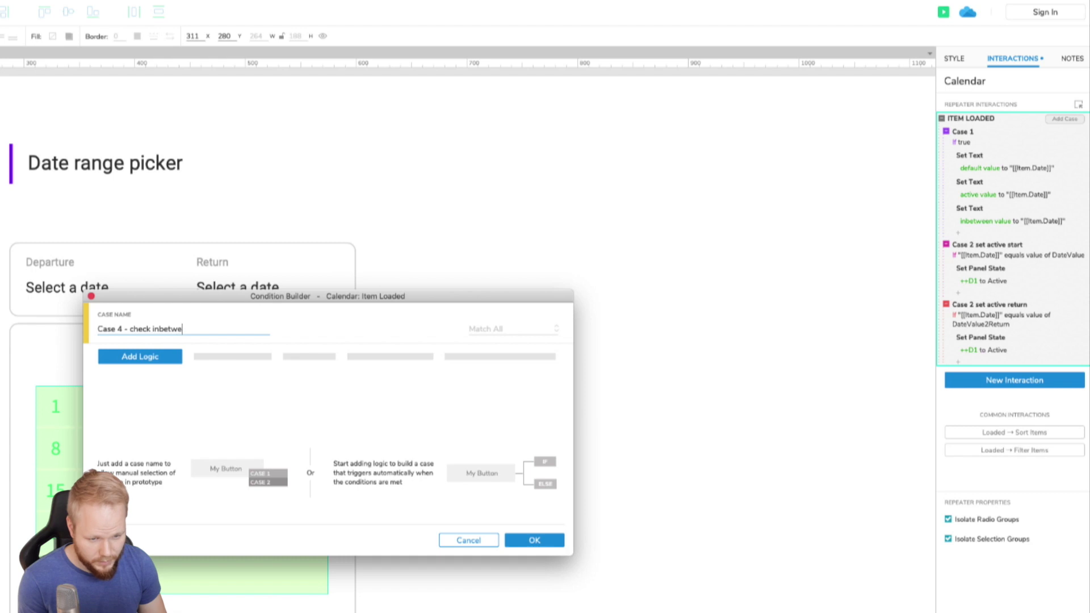
Add a condition that value [[Item.Date]] is greater than variable DateValue.
{"action": "left_click", "coordinate": [143, 357]}
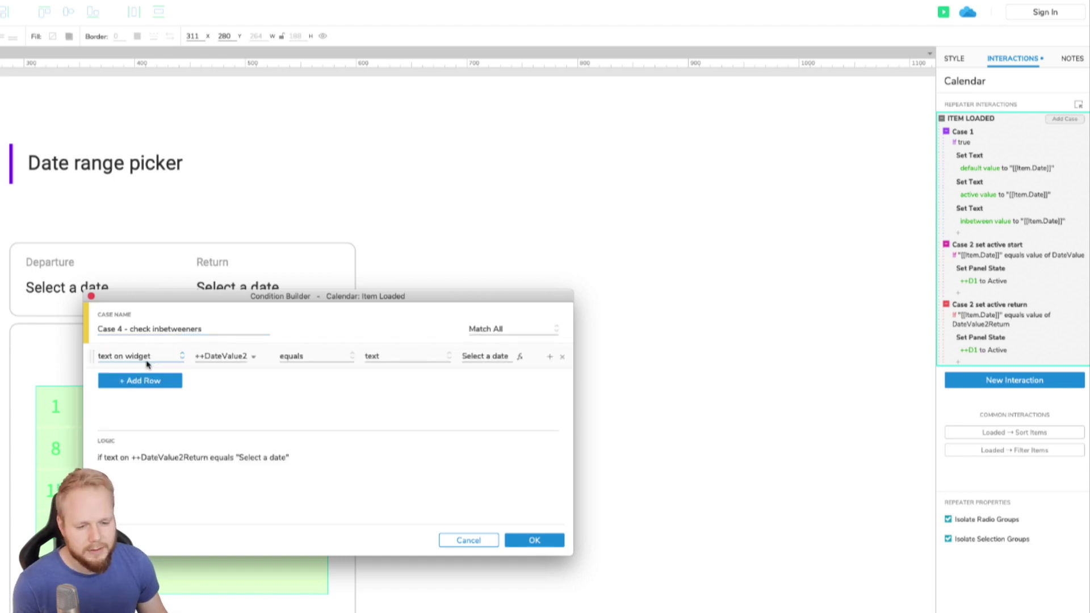
{"action": "left_click", "coordinate": [147, 363]}
{"action": "left_click", "coordinate": [152, 373]}
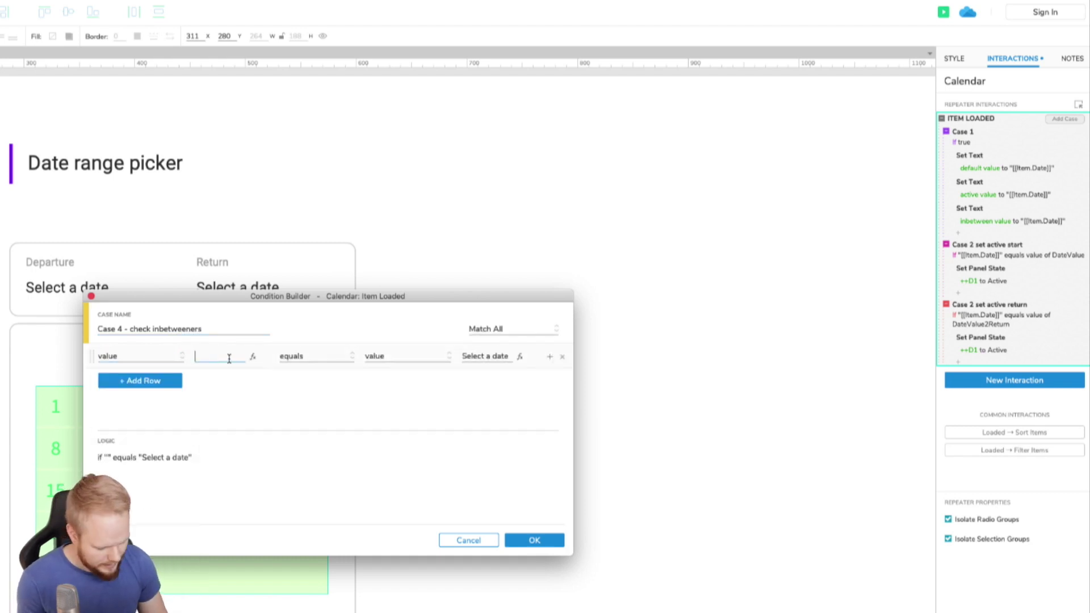
{"action": "type", "text": "[[It"}
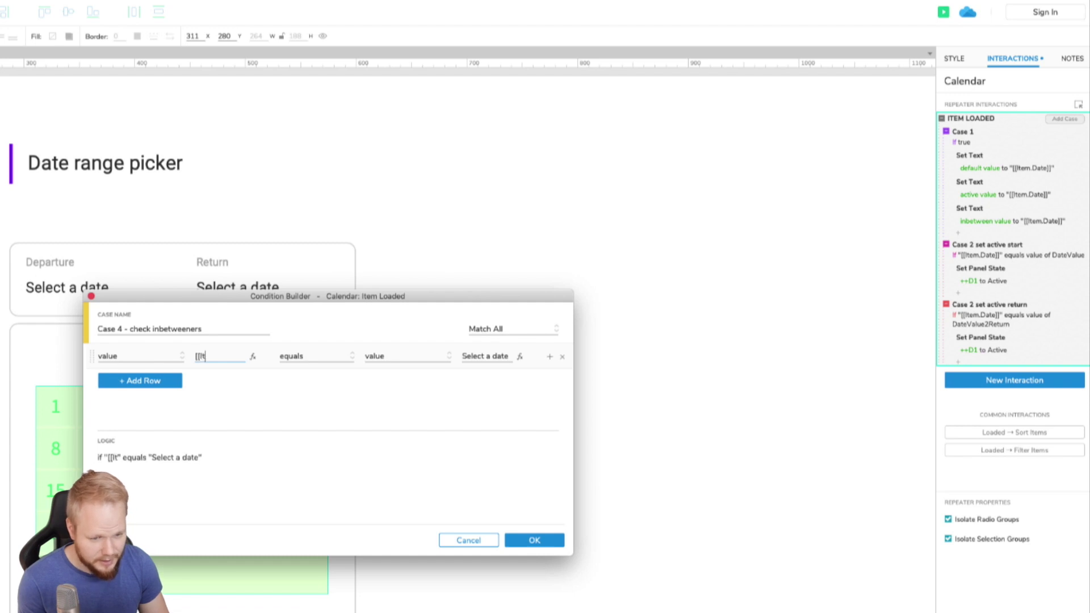
{"action": "type", "text": "em.Date]]"}
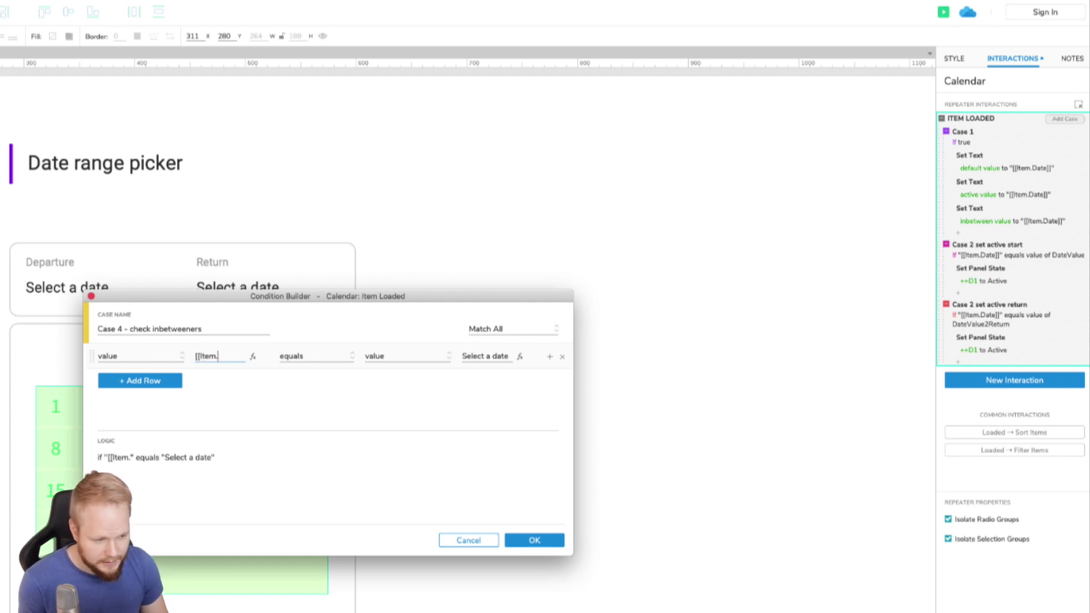
{"action": "left_click", "coordinate": [333, 363]}
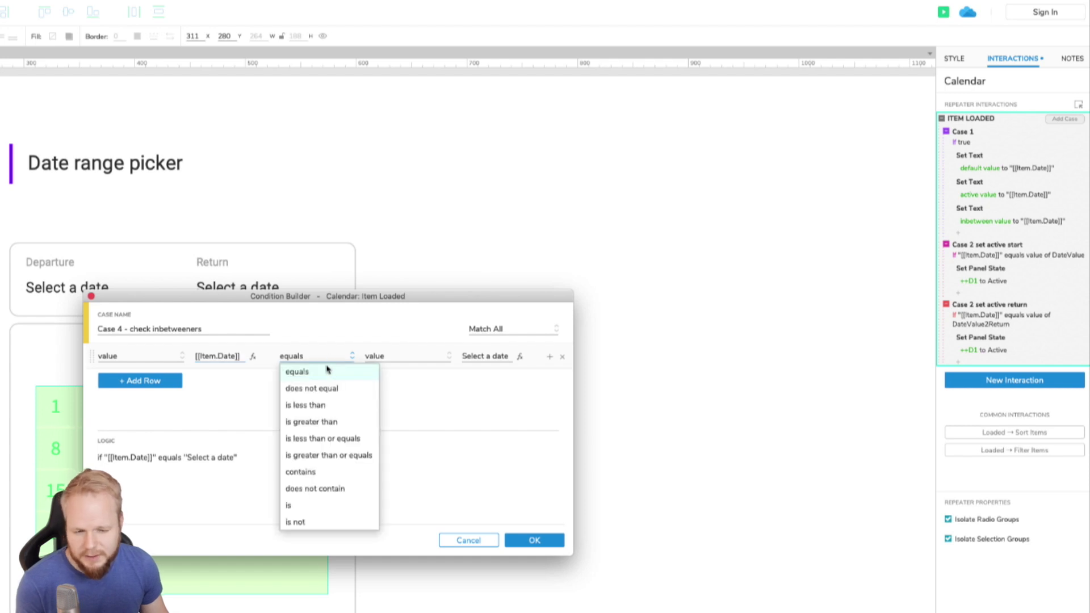
{"action": "left_click", "coordinate": [323, 422]}
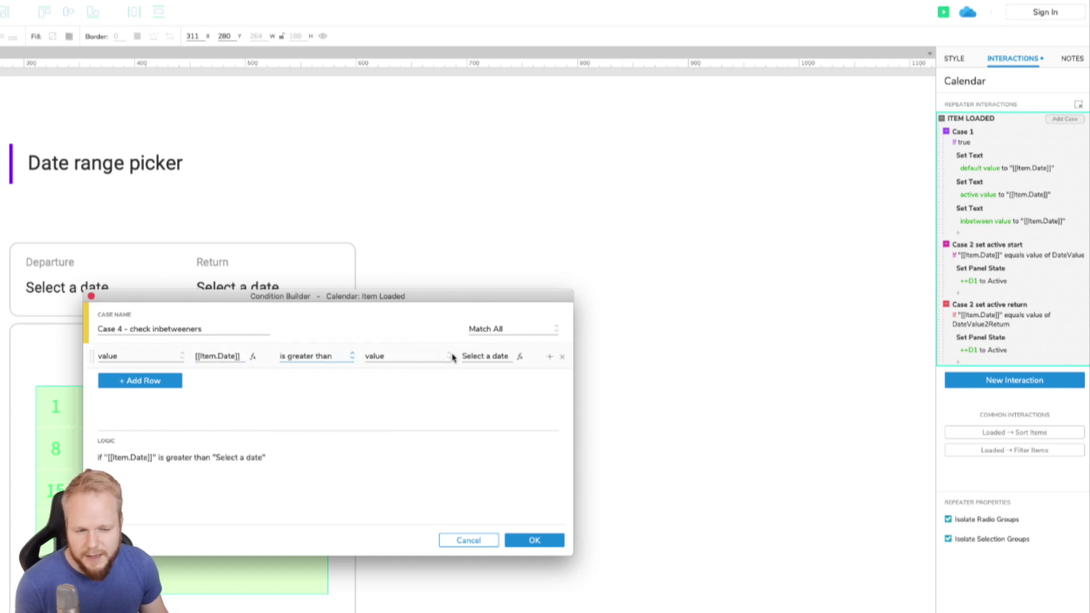
{"action": "left_click", "coordinate": [427, 356]}
{"action": "left_click", "coordinate": [420, 387]}
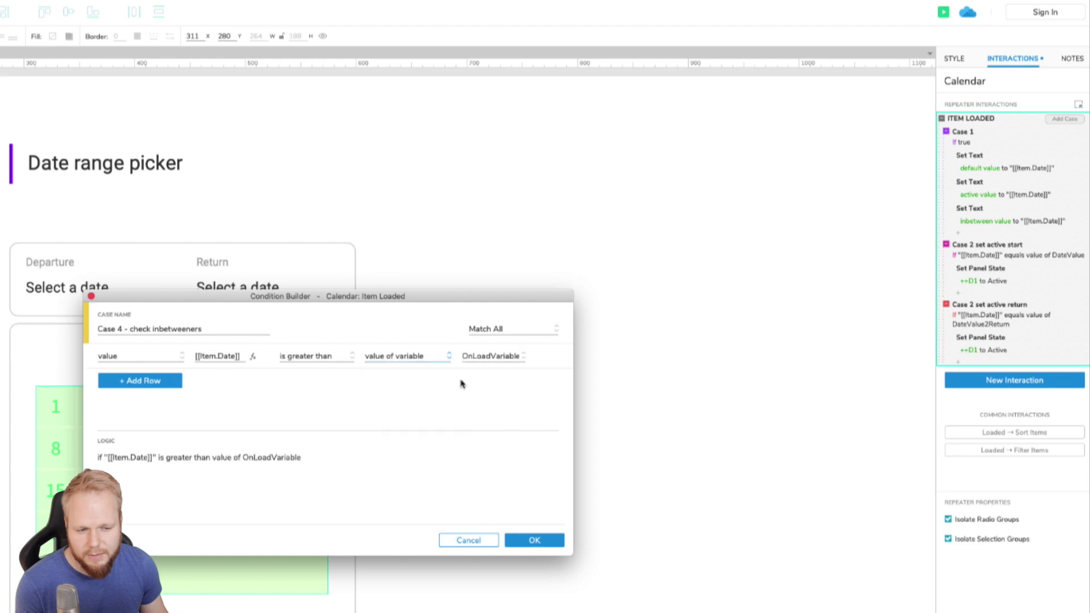
{"action": "left_click", "coordinate": [487, 356]}
{"action": "left_click", "coordinate": [499, 407]}
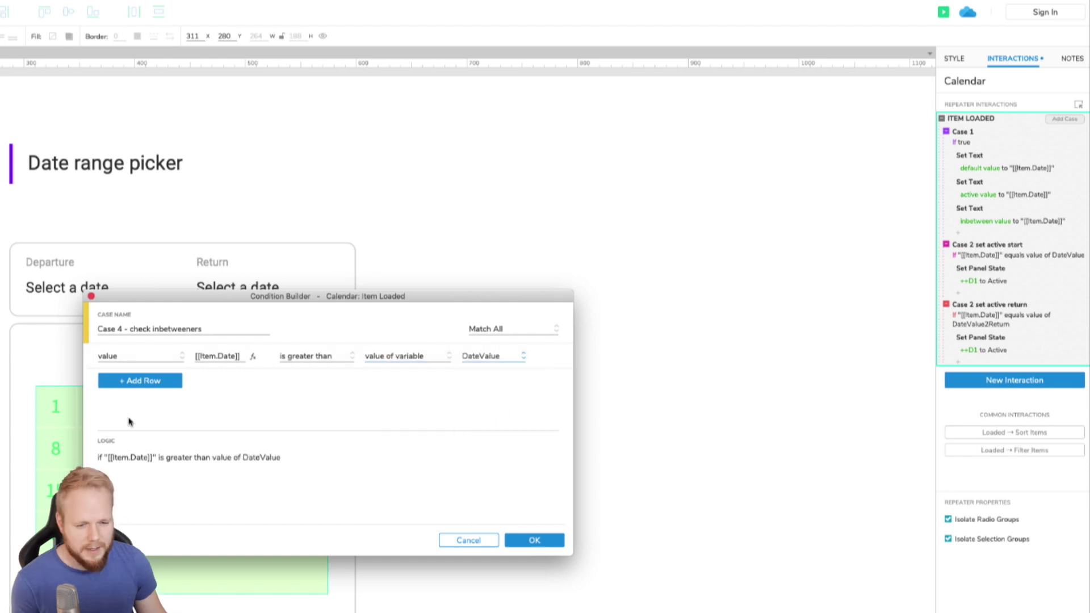
Add a second condition that [[Item.Date]] is less than DateValue2Return, and confirm both.
{"action": "left_click", "coordinate": [151, 384]}
{"action": "left_click", "coordinate": [151, 384]}
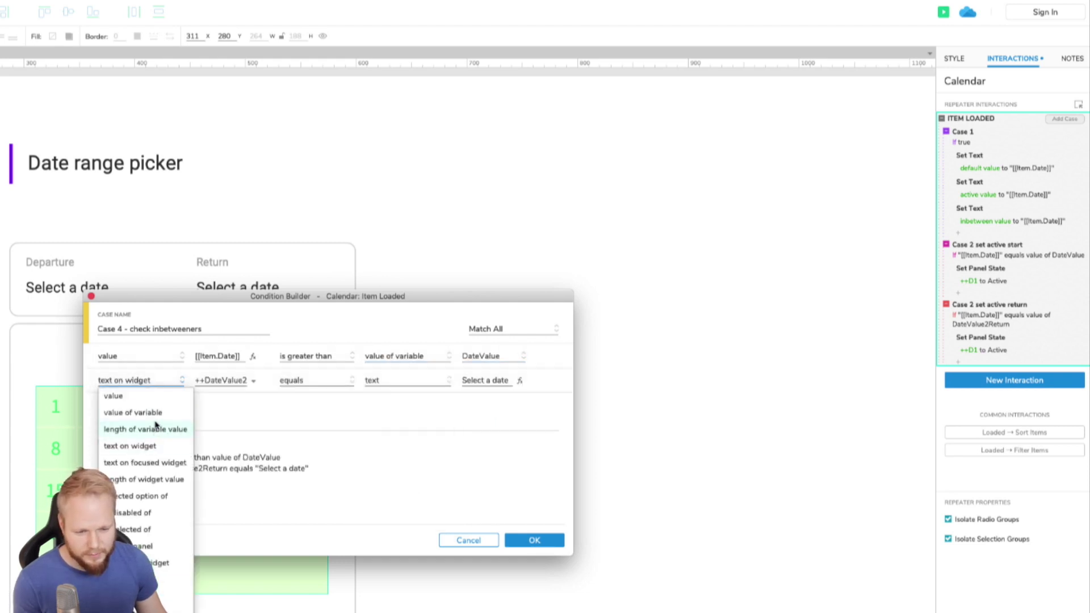
{"action": "left_click", "coordinate": [160, 396]}
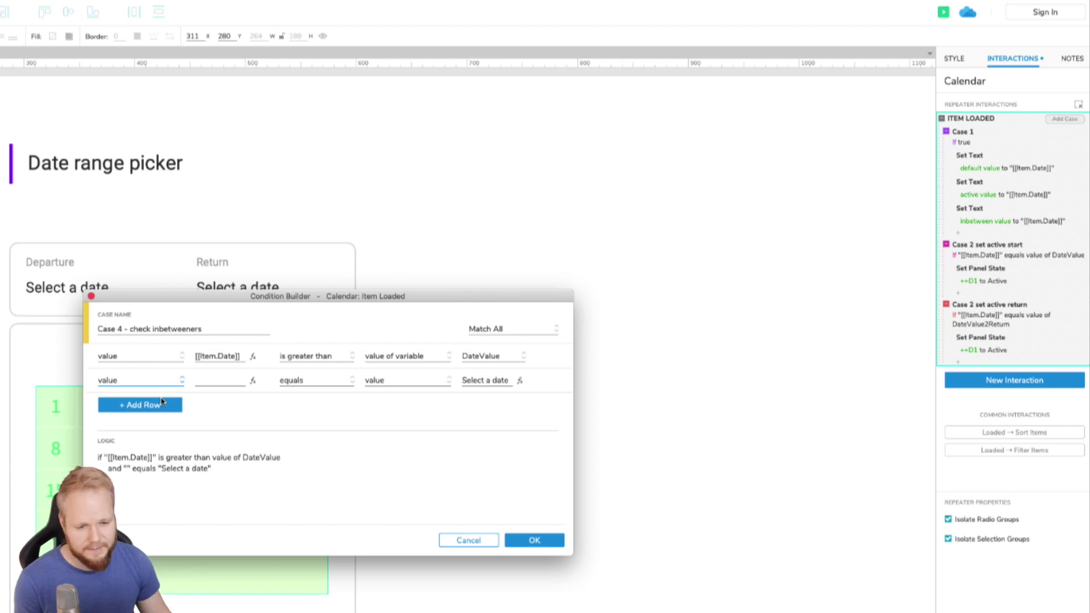
{"action": "type", "text": "[["}
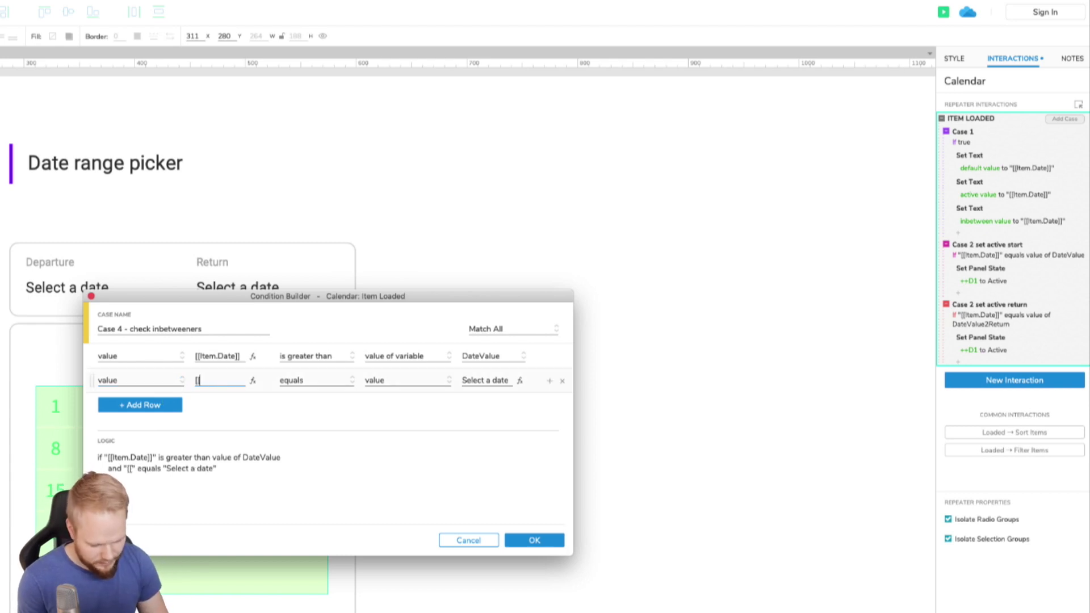
{"action": "type", "text": "Item.Date]]"}
{"action": "left_click", "coordinate": [316, 380]}
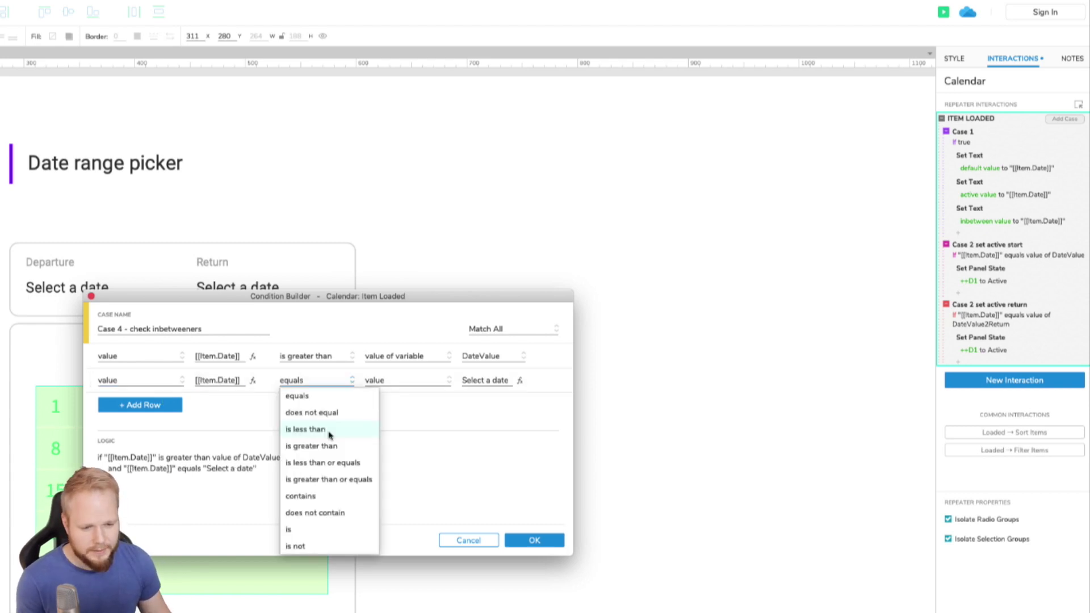
{"action": "left_click", "coordinate": [329, 431]}
{"action": "left_click", "coordinate": [407, 385]}
{"action": "left_click", "coordinate": [416, 419]}
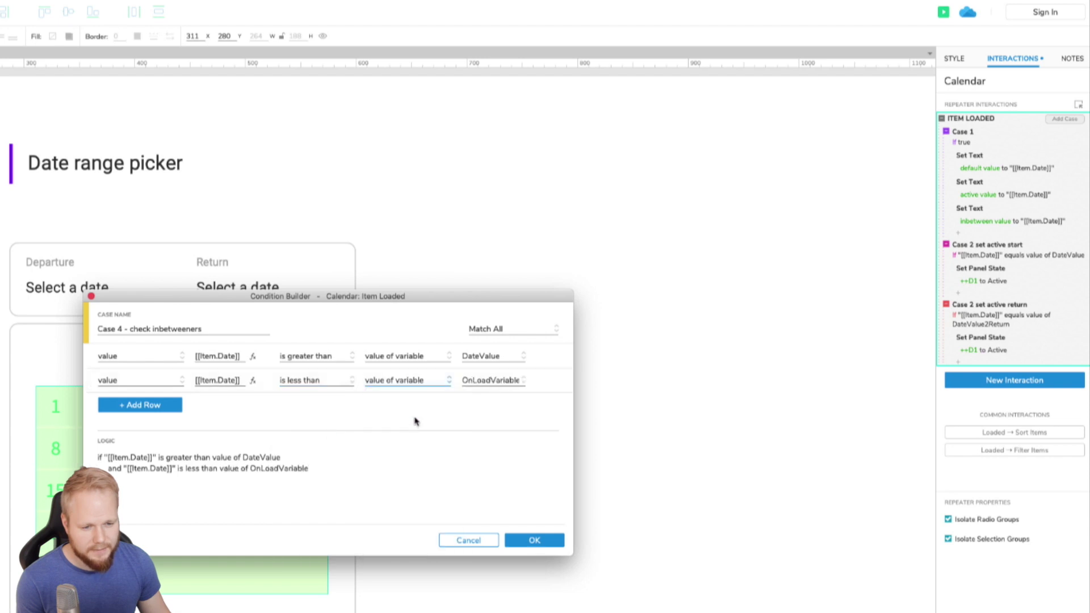
{"action": "left_click", "coordinate": [494, 391]}
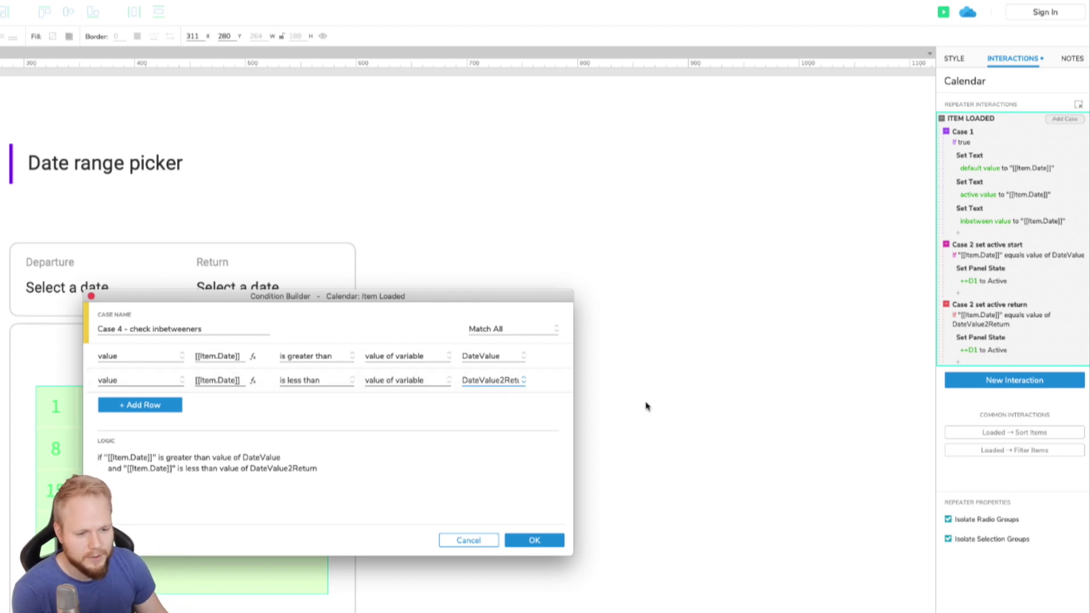
{"action": "left_click", "coordinate": [529, 544]}
Add a Set Panel State action switching ++D1 to Active-inBetween.
{"action": "left_click", "coordinate": [974, 415]}
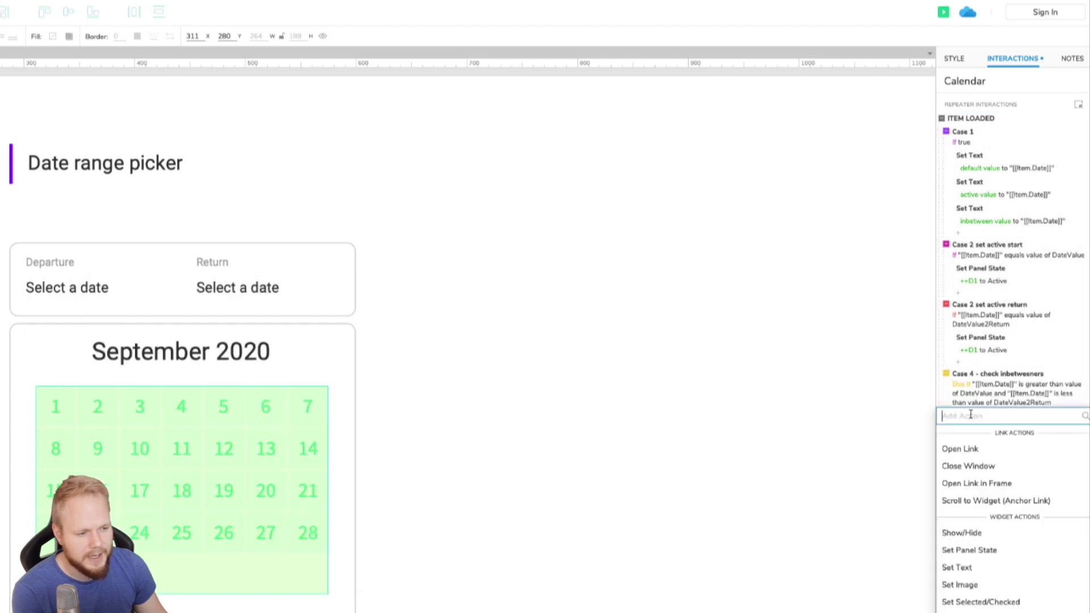
{"action": "left_click", "coordinate": [993, 551]}
{"action": "left_click", "coordinate": [995, 495]}
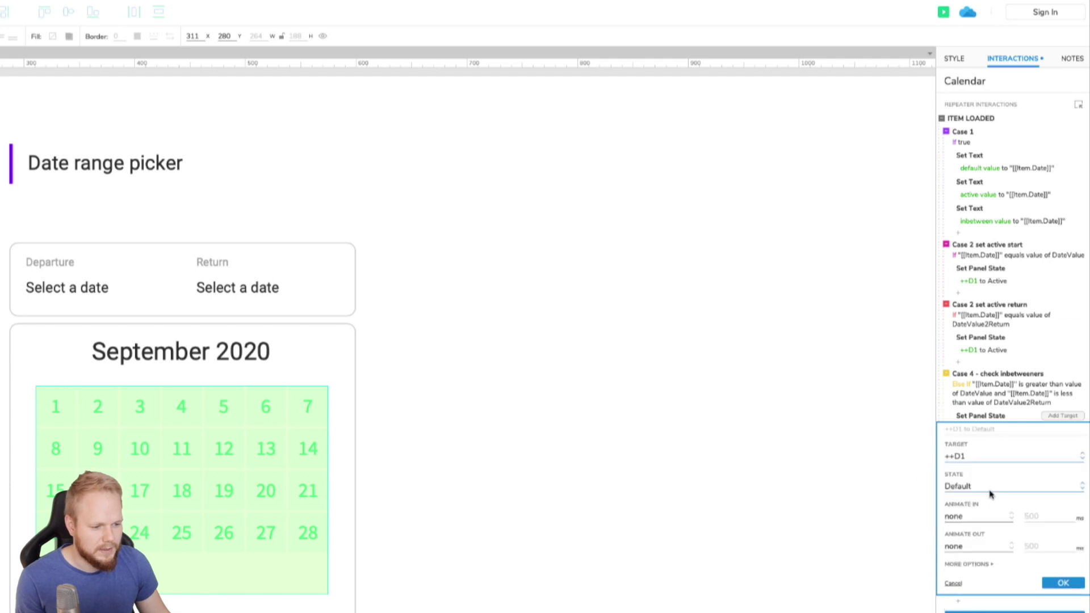
{"action": "left_click", "coordinate": [991, 488]}
{"action": "left_click", "coordinate": [1009, 536]}
Confirm the Active-inBetween action and preview the prototype in a widened browser window.
{"action": "left_click", "coordinate": [1072, 591]}
{"action": "left_click", "coordinate": [944, 12]}
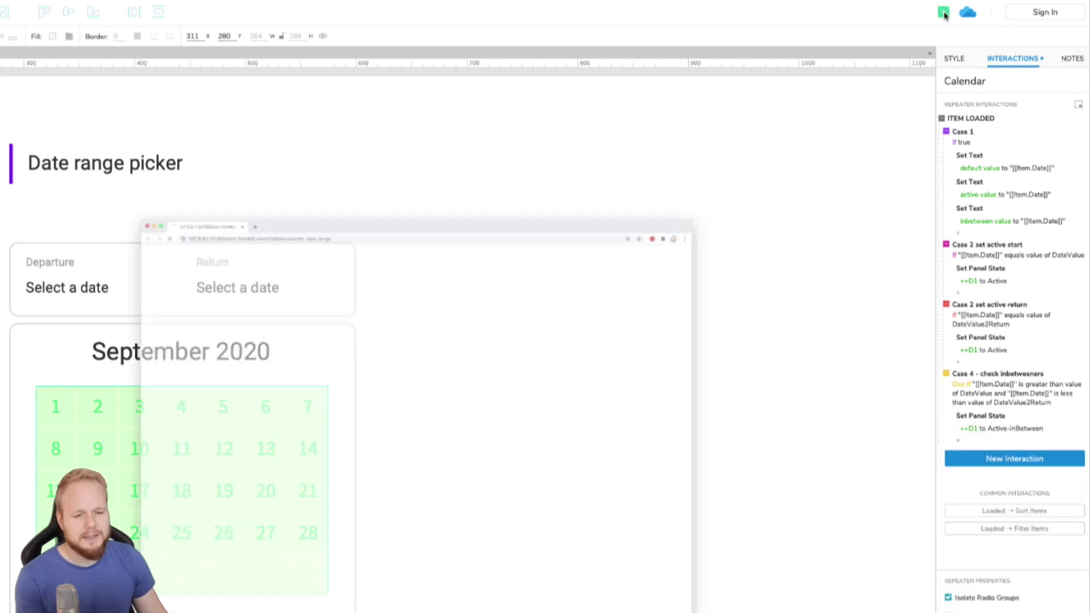
{"action": "left_click_drag", "start_coordinate": [506, 88], "coordinate": [426, 68]}
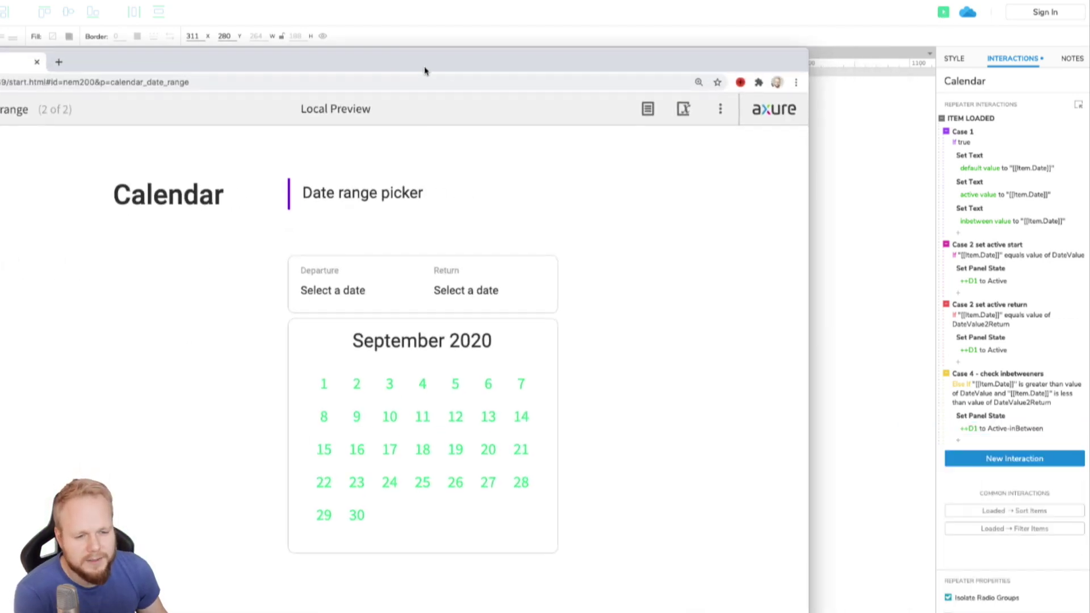
{"action": "left_click_drag", "start_coordinate": [809, 539], "coordinate": [871, 540]}
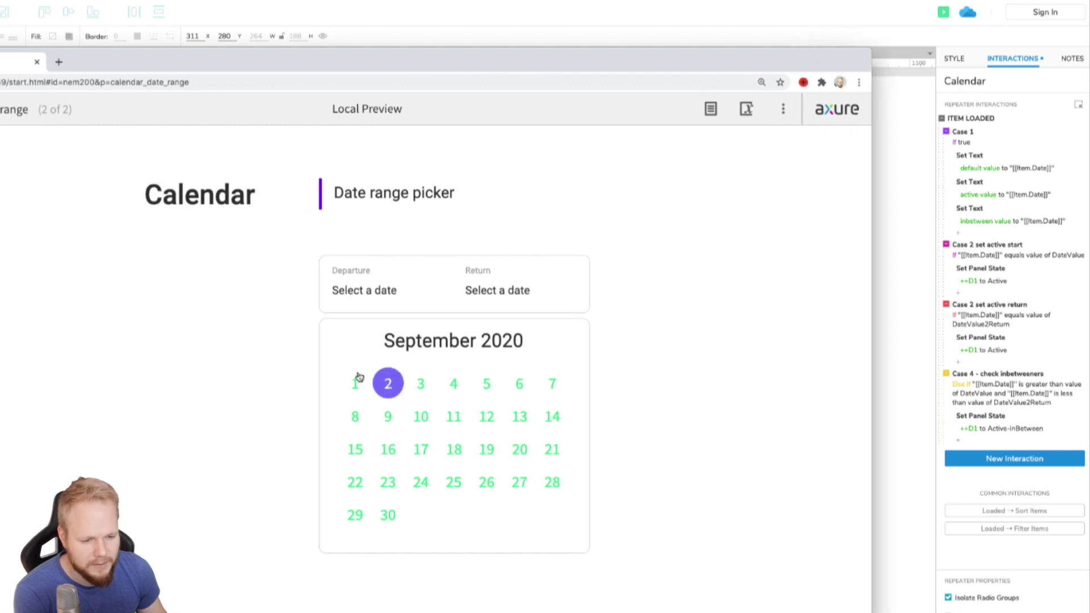
Test September ranges 9–18, 23–26 and 2–12 in the preview.
{"action": "left_click", "coordinate": [391, 417]}
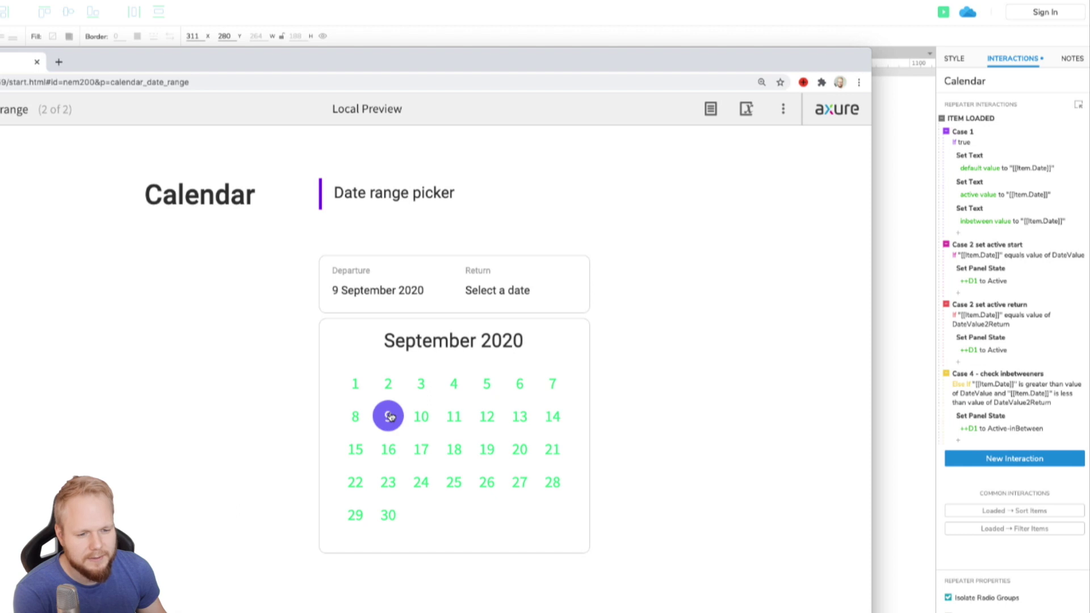
{"action": "left_click", "coordinate": [456, 455]}
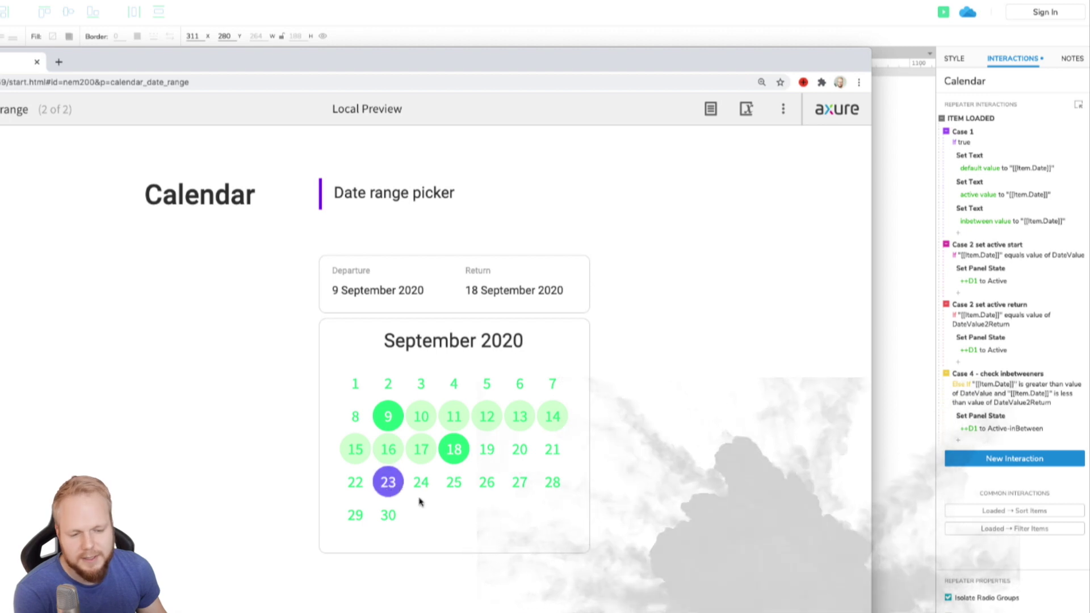
{"action": "left_click", "coordinate": [388, 483]}
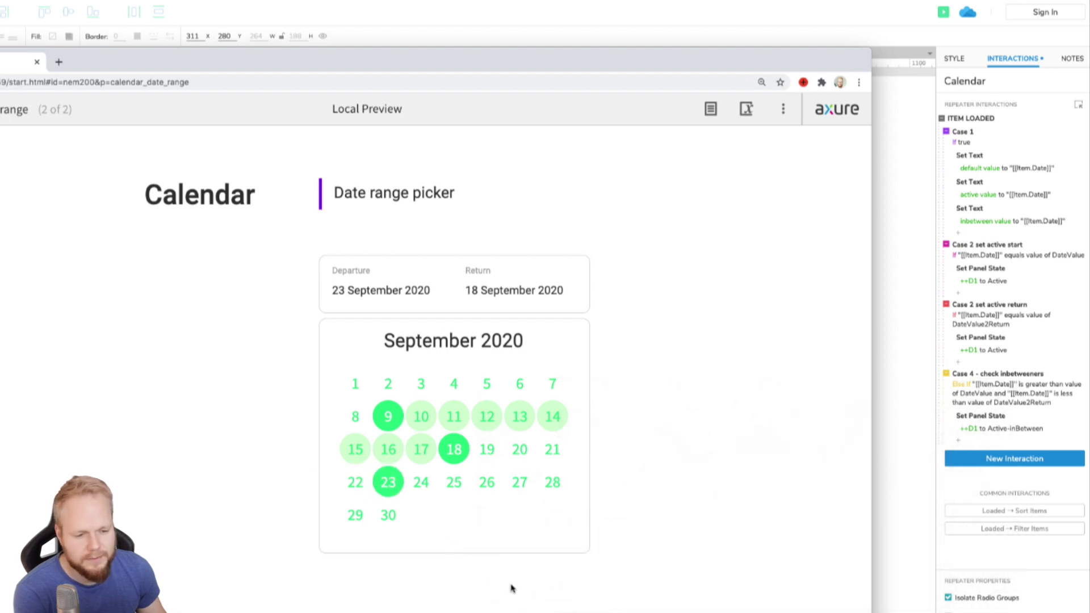
{"action": "left_click", "coordinate": [487, 482]}
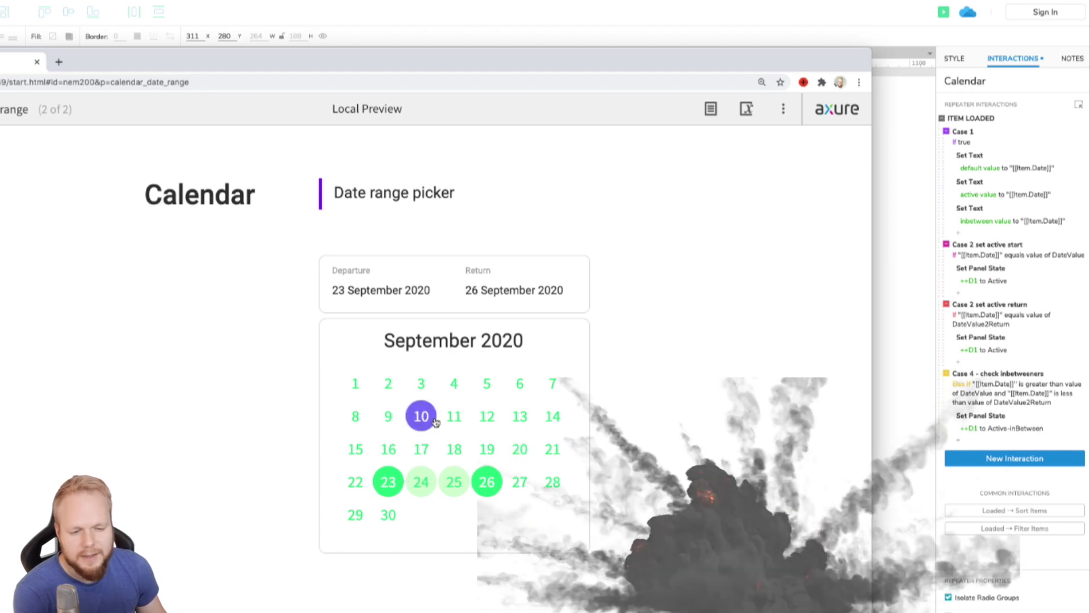
{"action": "left_click", "coordinate": [390, 390]}
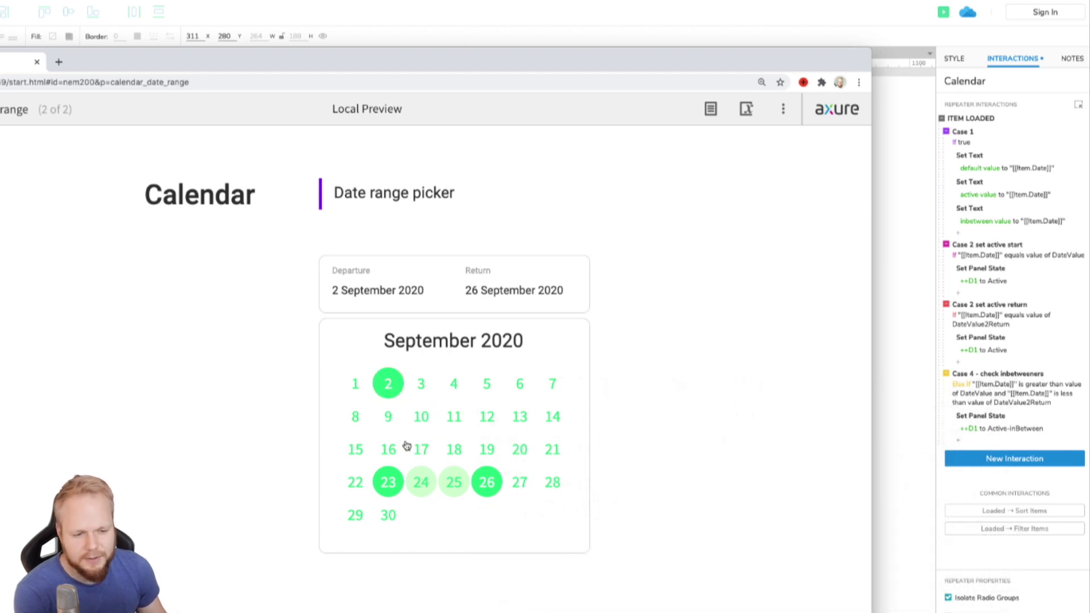
{"action": "left_click", "coordinate": [487, 417]}
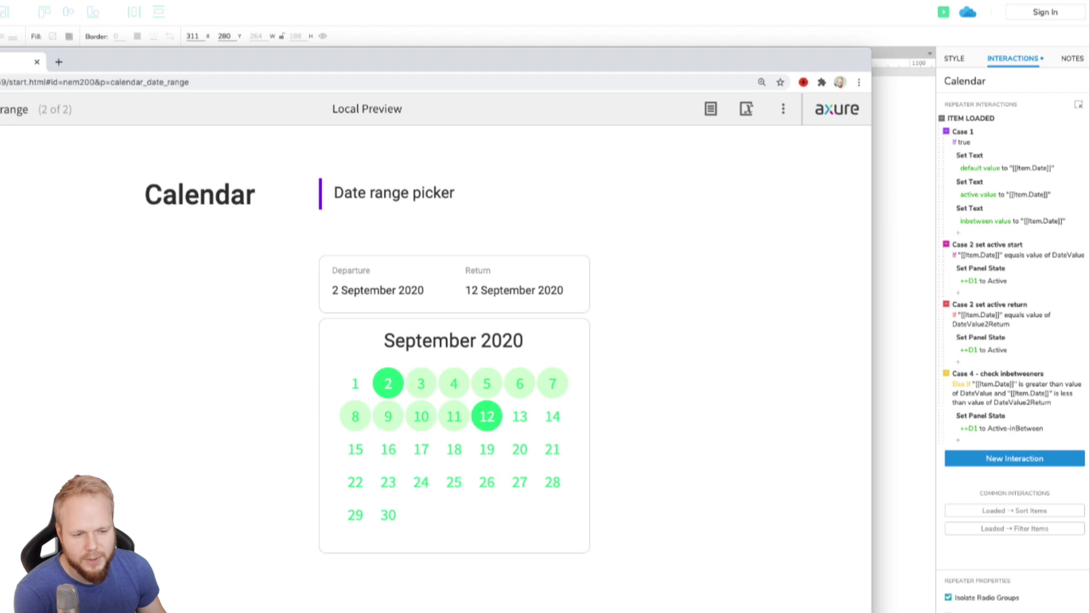
Test ranges 16–27, 2–12 and 11–16 September, then reselect the day cell in Axure.
{"action": "left_click", "coordinate": [388, 449]}
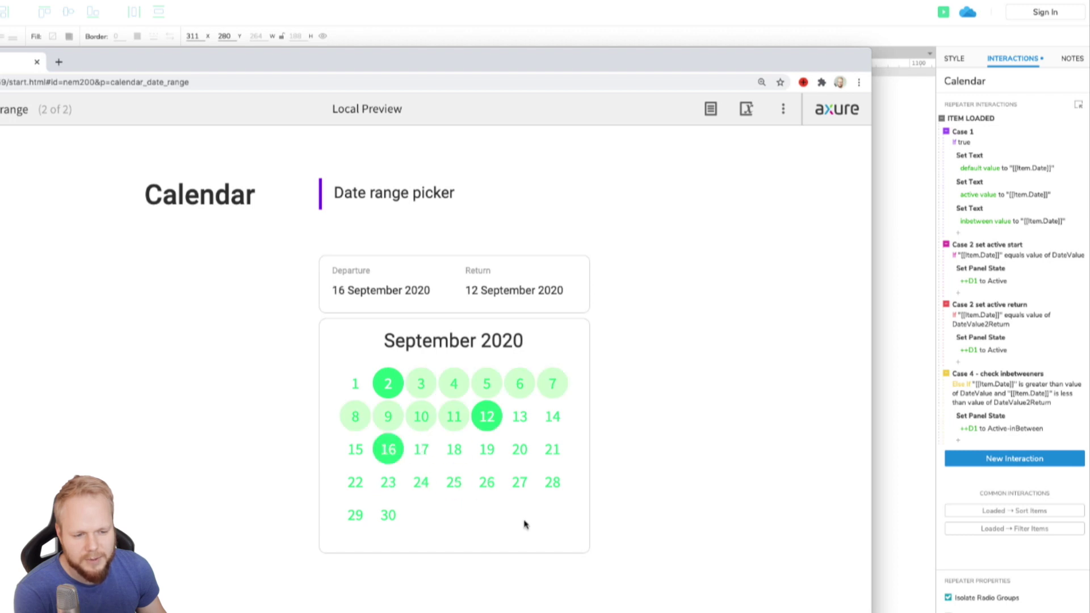
{"action": "left_click", "coordinate": [512, 486]}
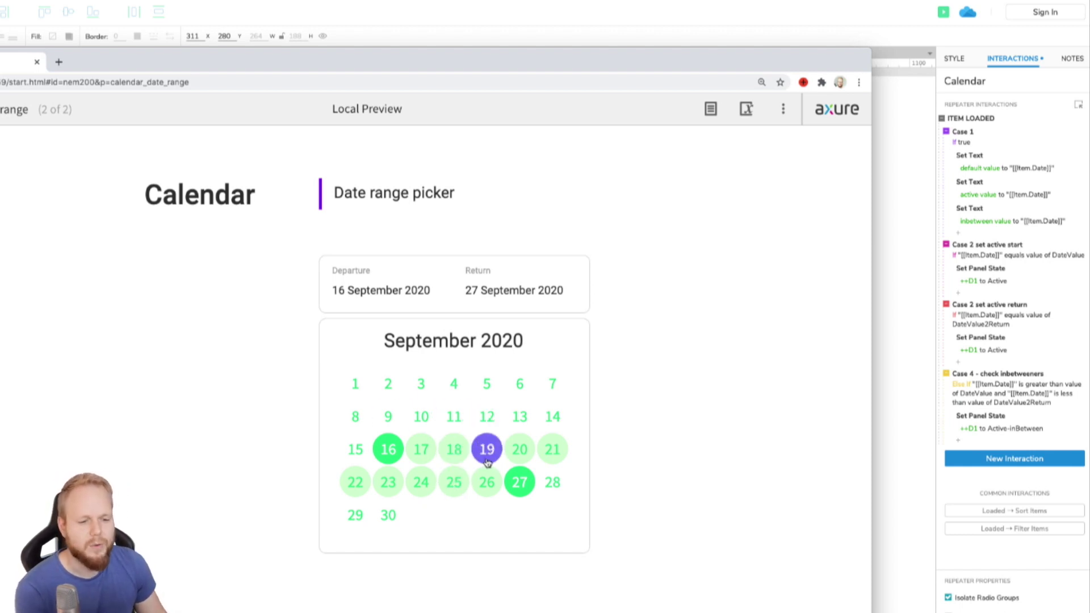
{"action": "left_click", "coordinate": [395, 389]}
{"action": "left_click", "coordinate": [488, 415]}
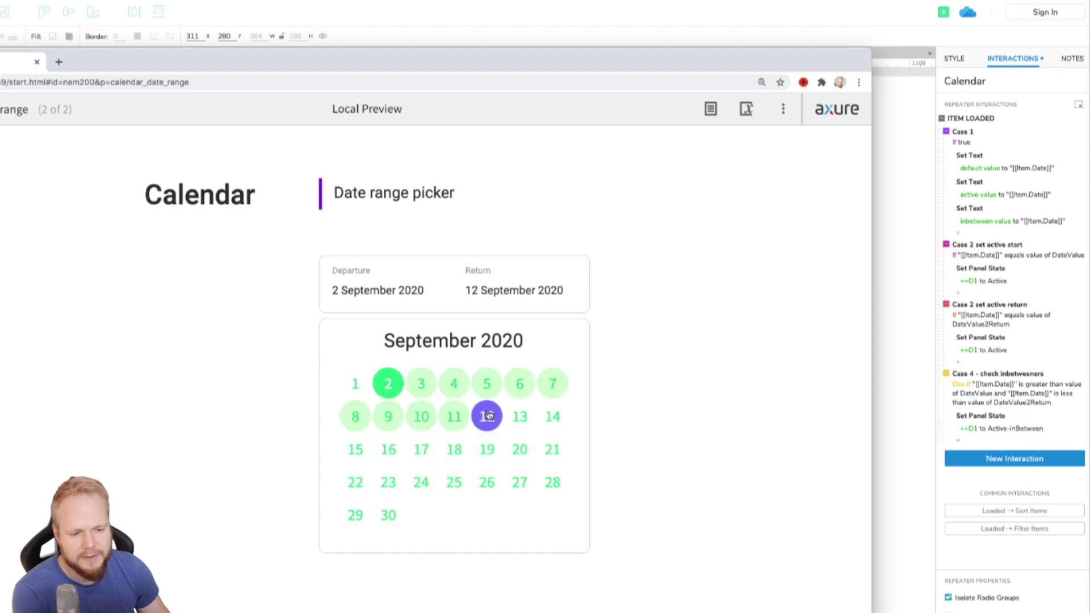
{"action": "left_click", "coordinate": [454, 416]}
{"action": "left_click", "coordinate": [389, 449]}
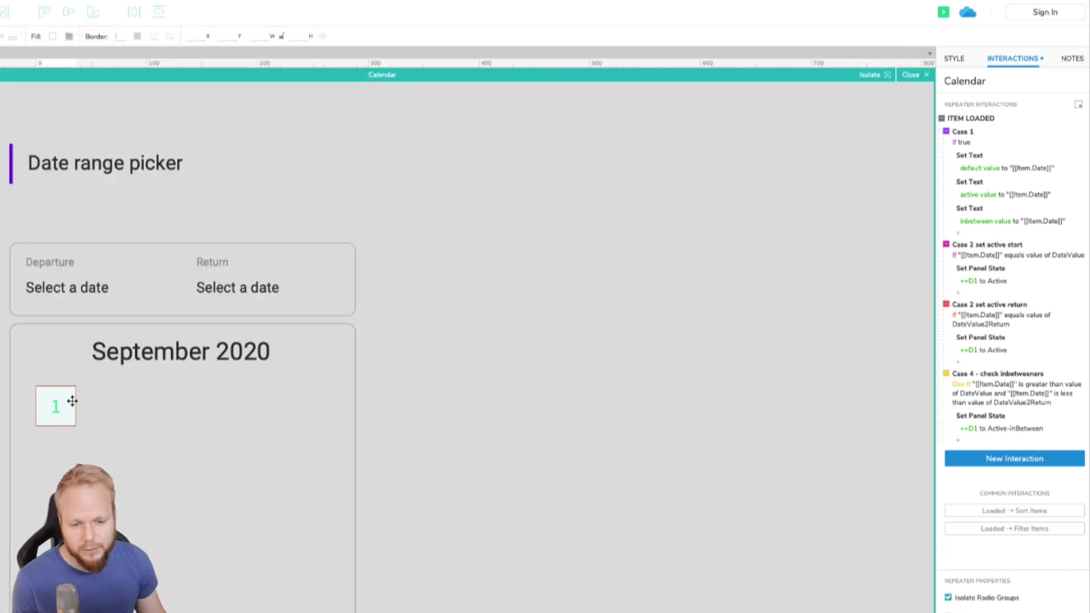
{"action": "left_click", "coordinate": [72, 402]}
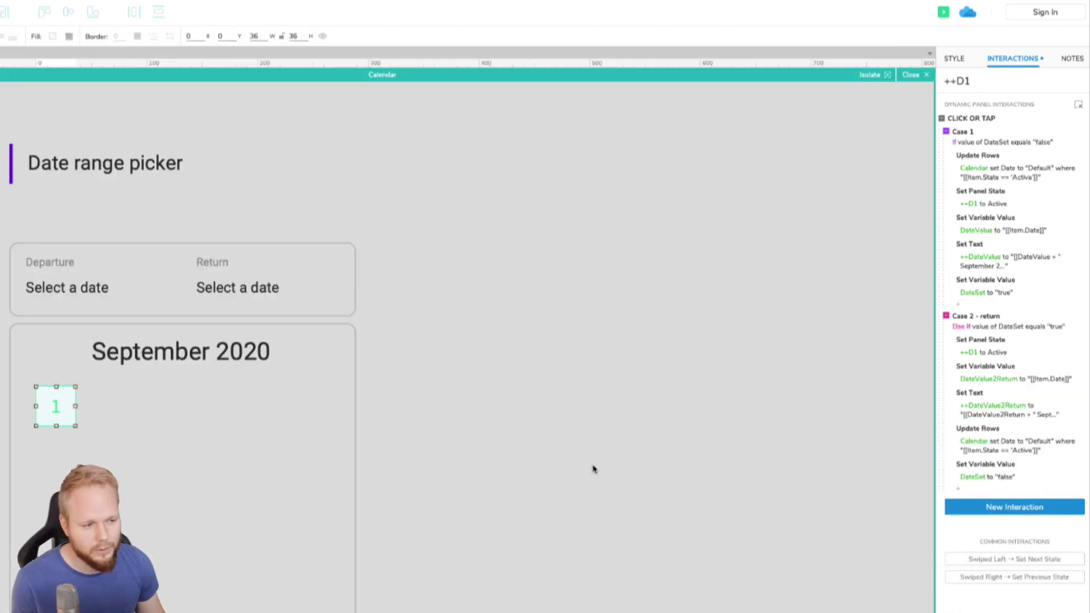
Add a Set Variable Value action resetting DateValue to 0 at the top of Case 1.
{"action": "left_click", "coordinate": [1020, 154]}
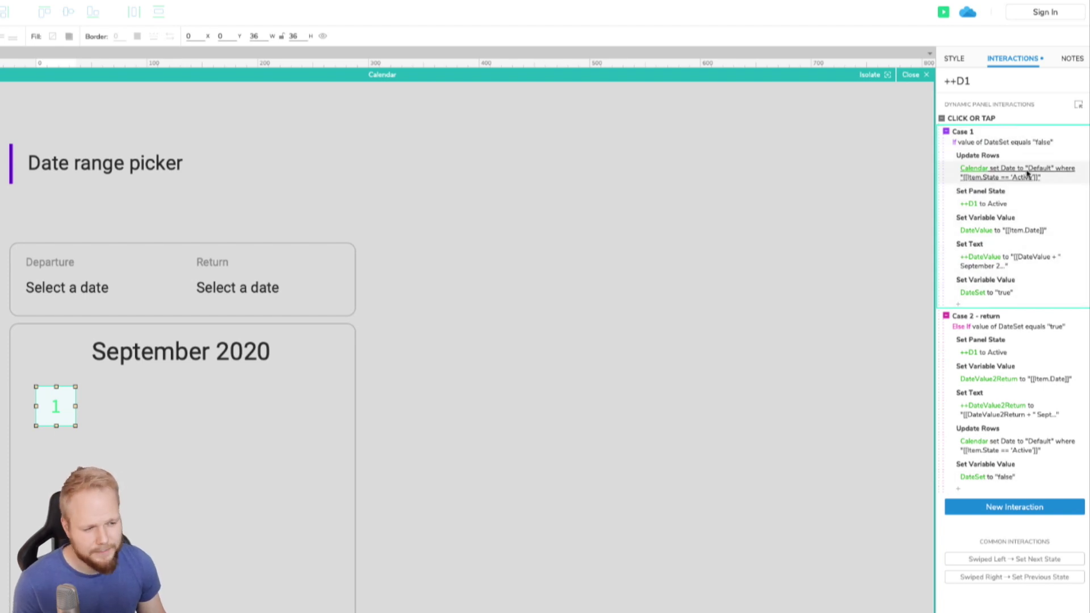
{"action": "left_click", "coordinate": [989, 304]}
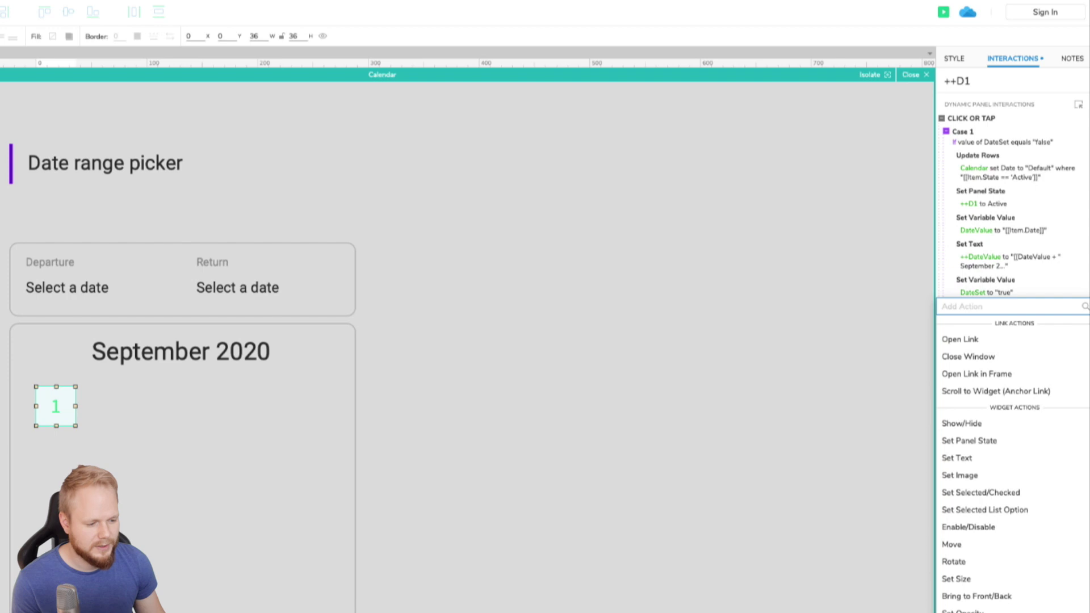
{"action": "type", "text": "set var"}
{"action": "key", "text": "Return"}
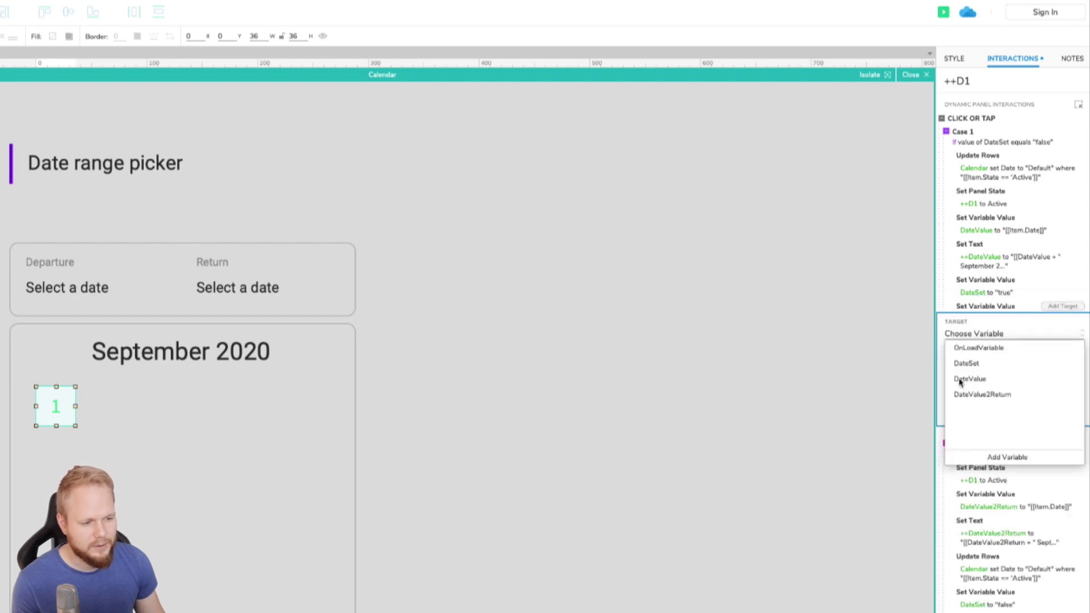
{"action": "left_click", "coordinate": [986, 382]}
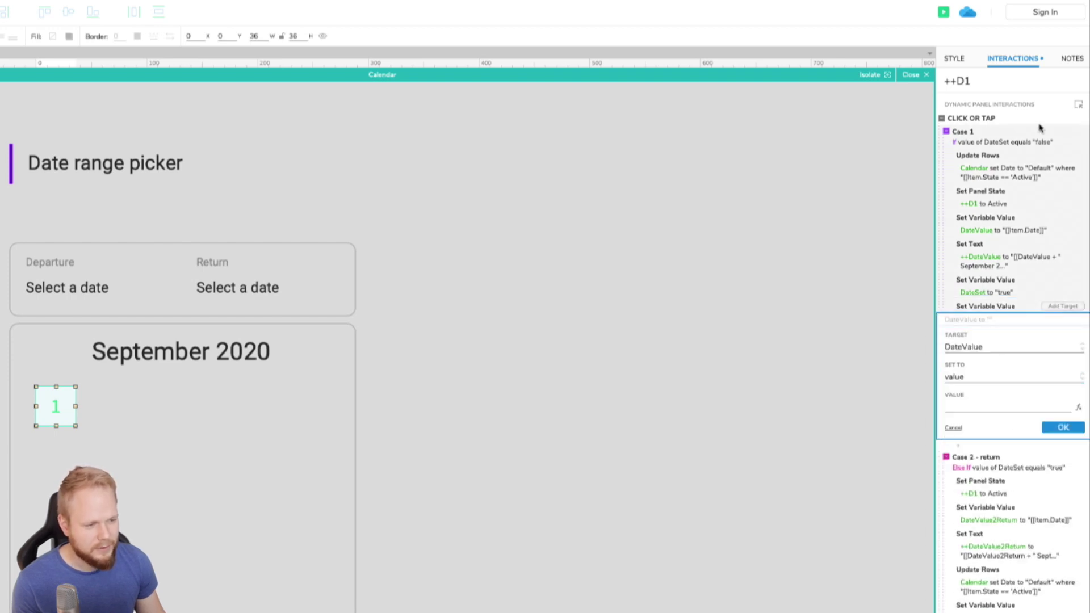
{"action": "left_click", "coordinate": [983, 408]}
{"action": "type", "text": "0"}
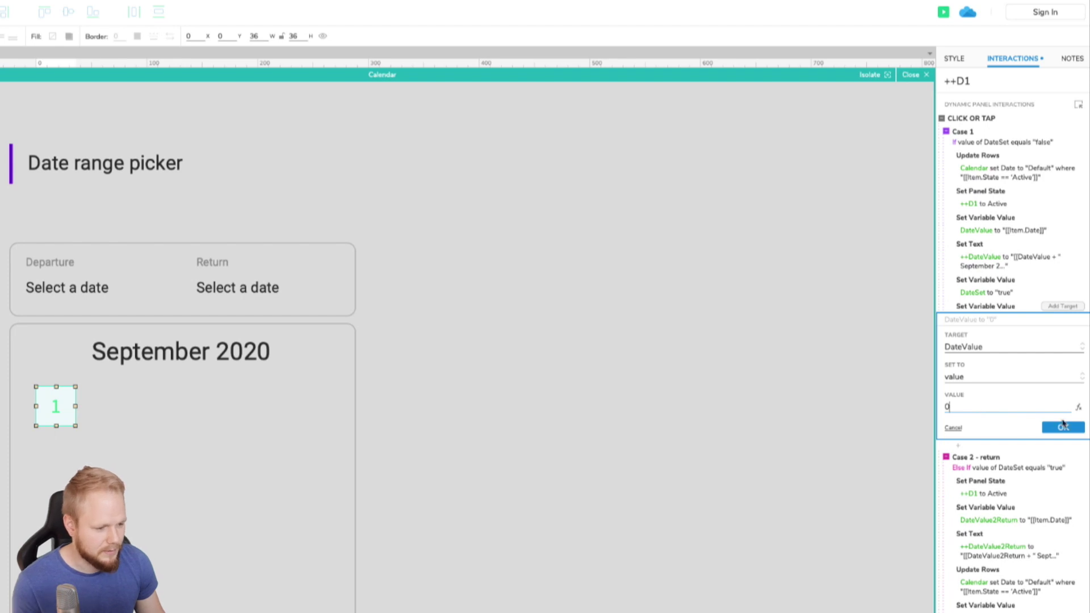
{"action": "left_click", "coordinate": [1072, 429]}
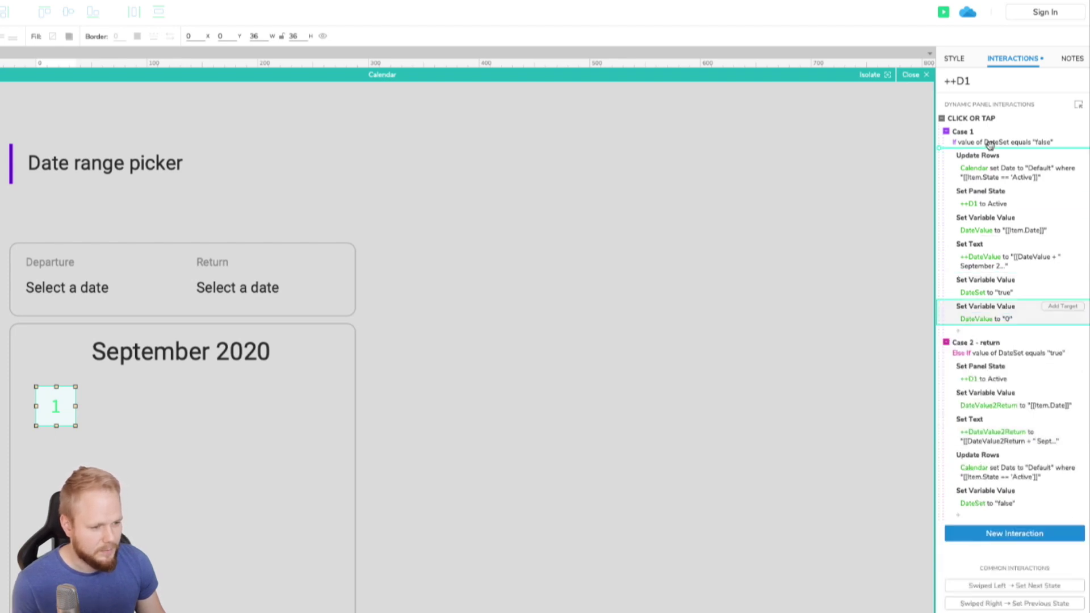
{"action": "left_click_drag", "start_coordinate": [995, 150], "coordinate": [995, 151]}
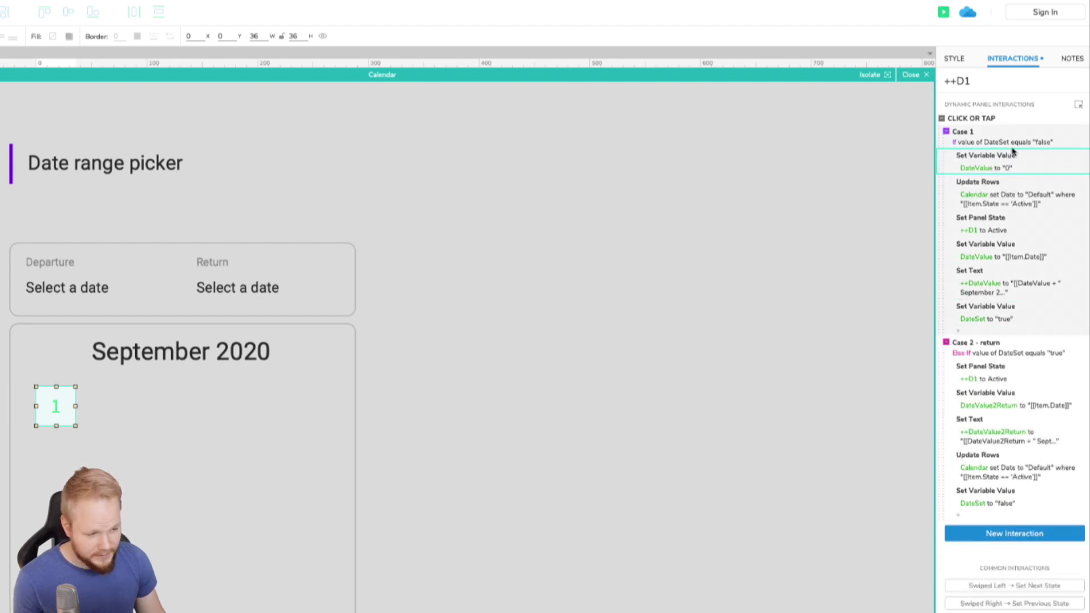
Make the second reset action set DateValue2Return to 0.
{"action": "left_click", "coordinate": [1010, 195]}
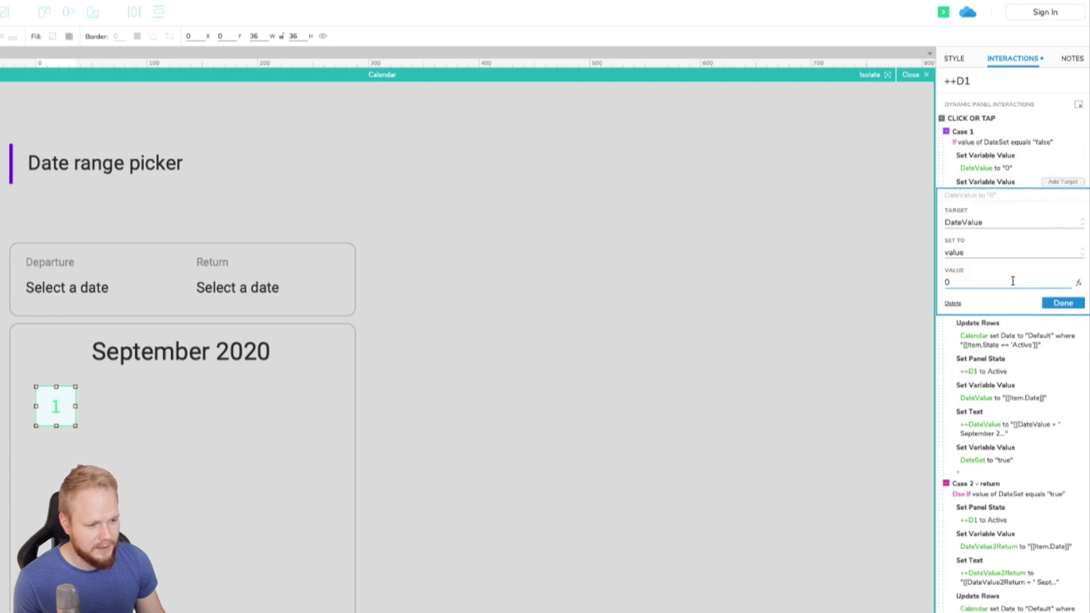
{"action": "left_click", "coordinate": [1031, 224]}
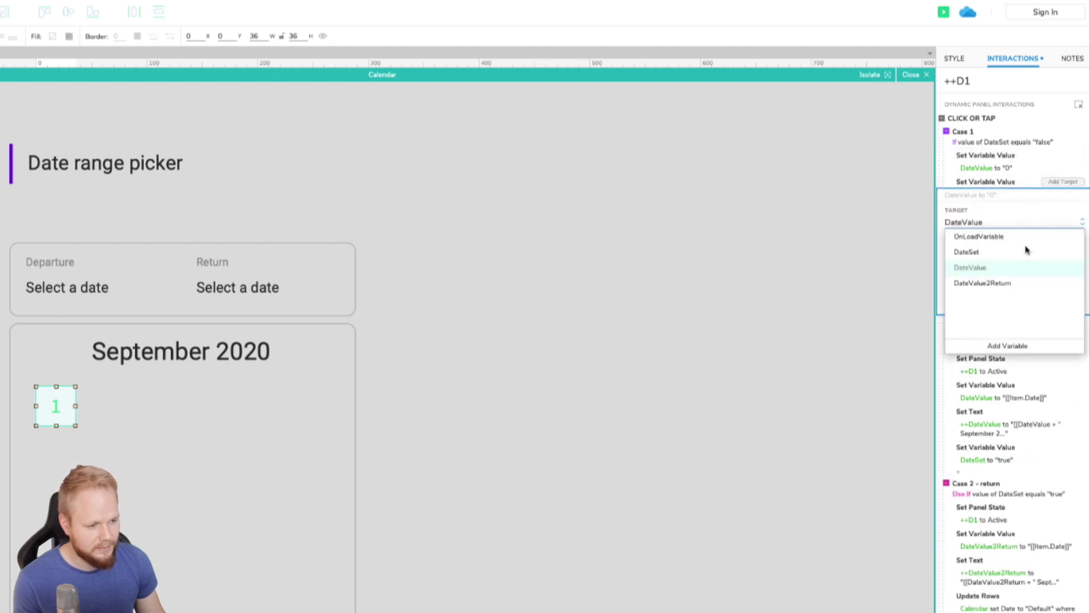
{"action": "left_click", "coordinate": [1031, 287]}
{"action": "left_click", "coordinate": [1060, 302]}
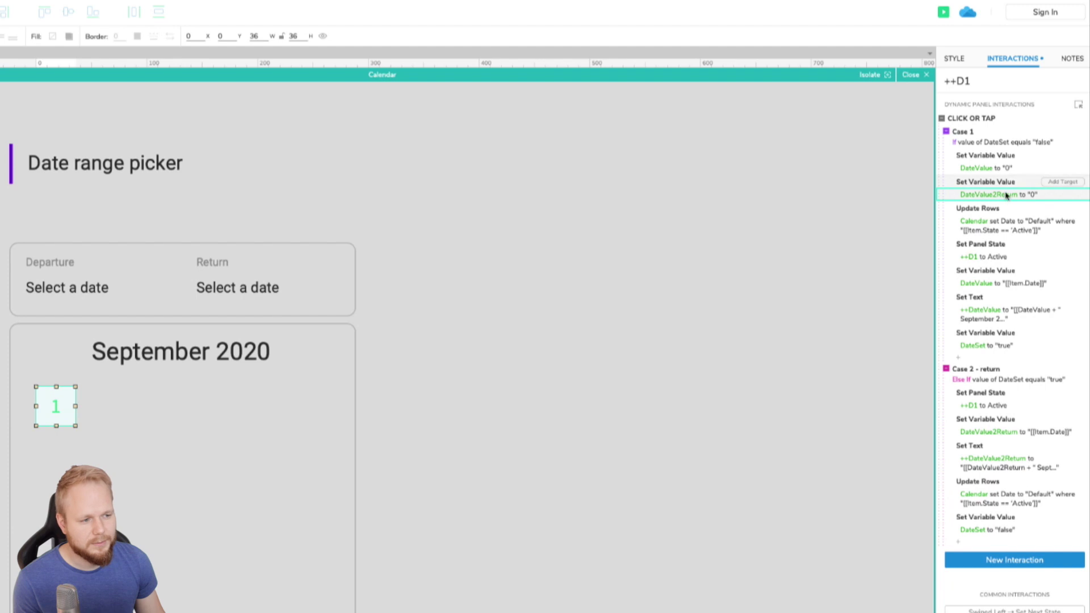
Preview and test ranges 9–11, 16–26 and 4–13 September, then new departures on 1 and 17 September.
{"action": "left_click", "coordinate": [944, 12]}
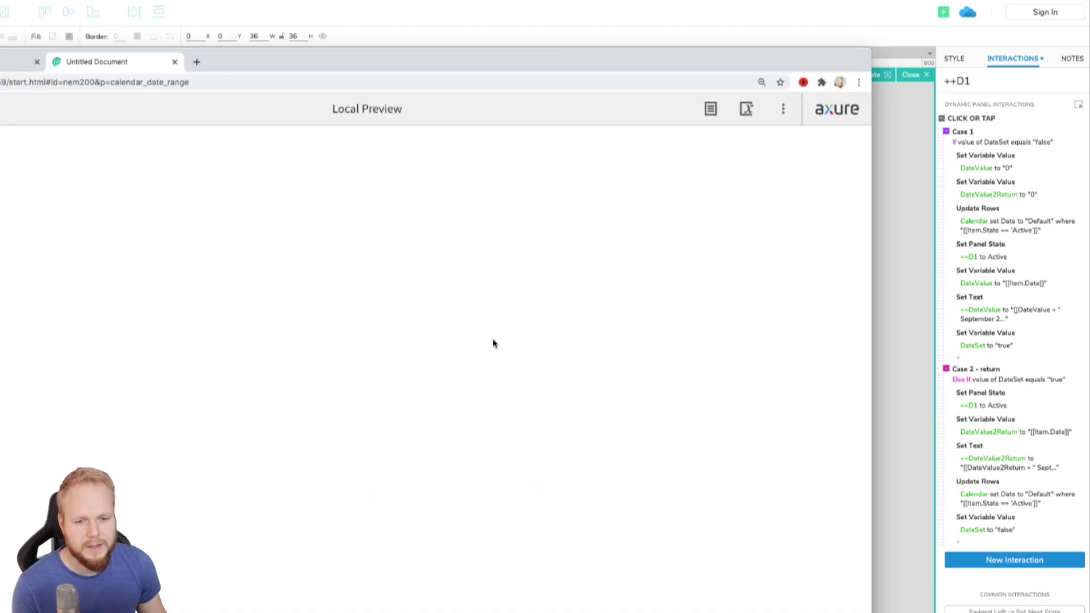
{"action": "left_click", "coordinate": [388, 417]}
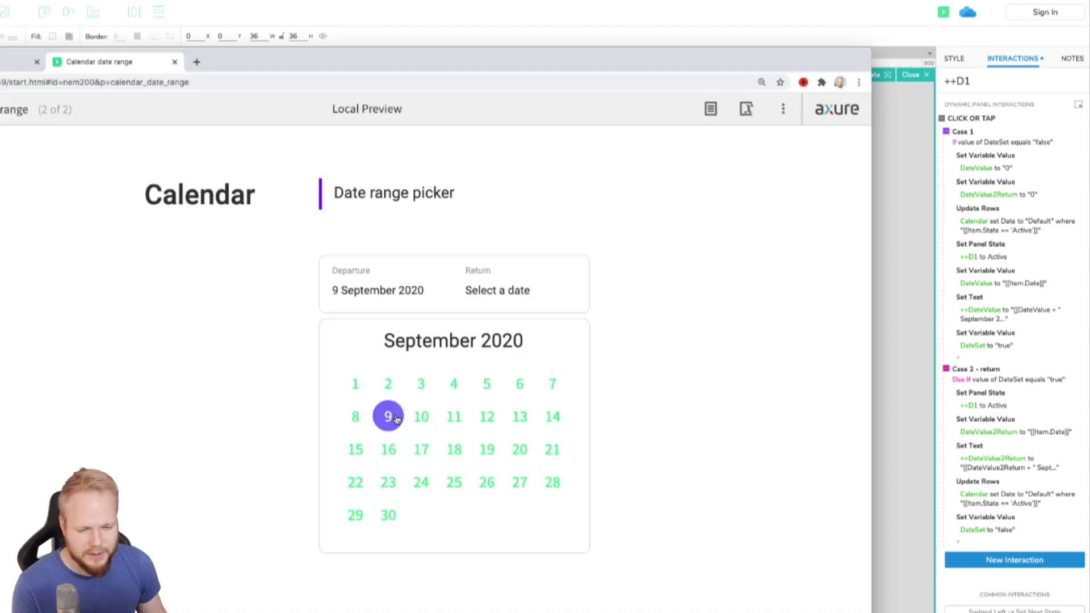
{"action": "left_click", "coordinate": [456, 419]}
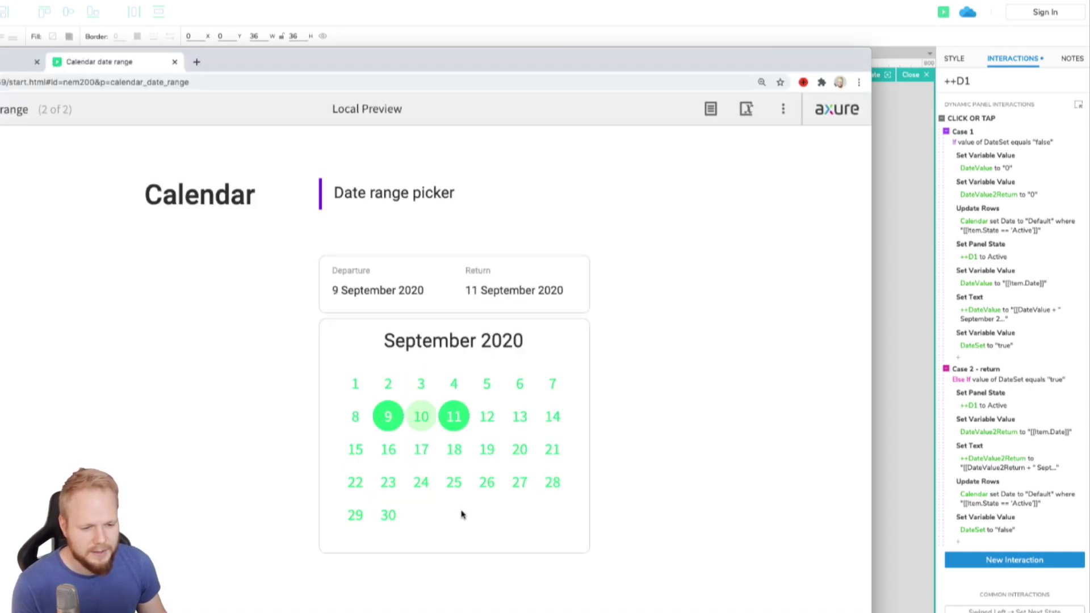
{"action": "left_click", "coordinate": [397, 451]}
{"action": "left_click", "coordinate": [487, 482]}
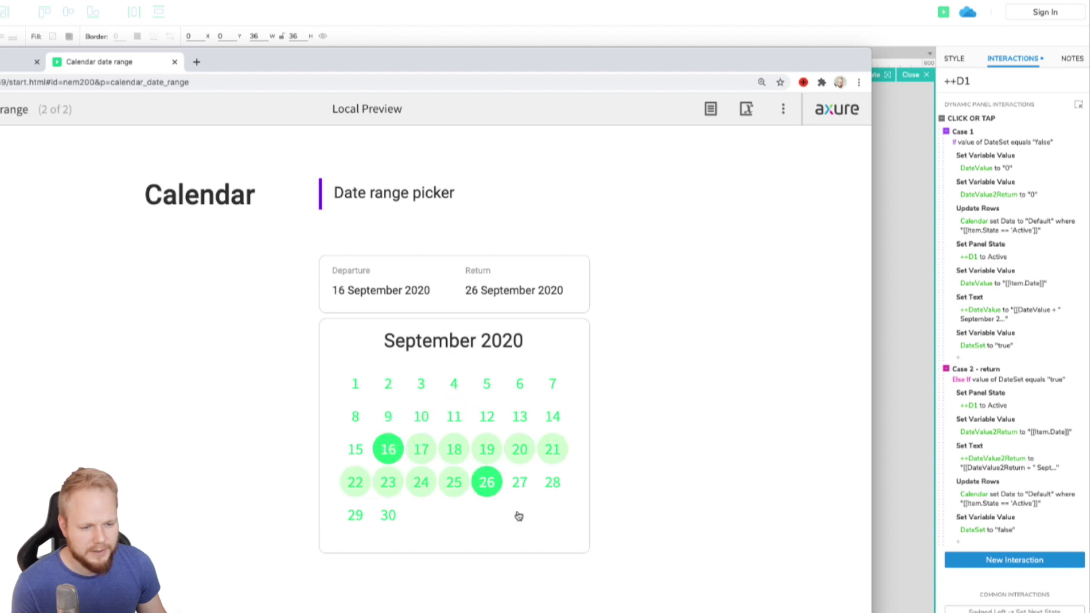
{"action": "left_click", "coordinate": [454, 384]}
{"action": "left_click", "coordinate": [520, 417]}
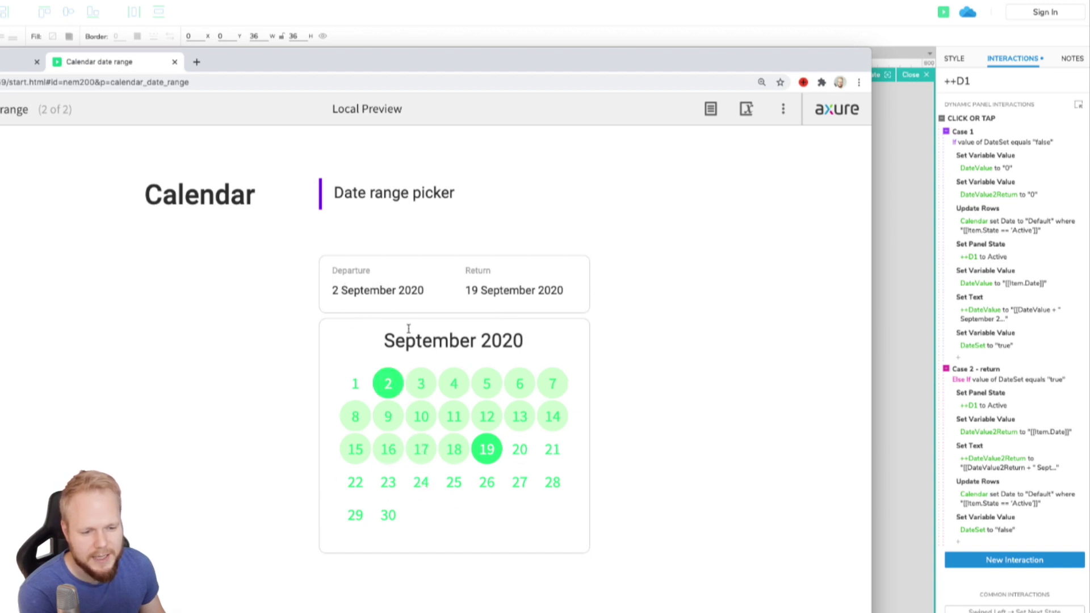
{"action": "left_click", "coordinate": [354, 384]}
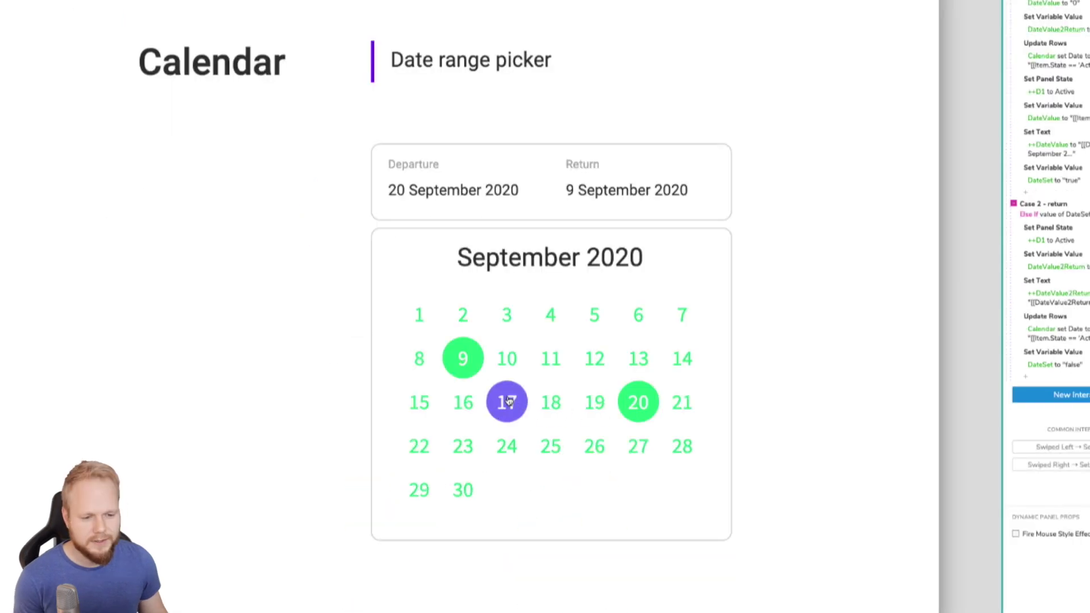
{"action": "left_click", "coordinate": [421, 448]}
Set a 27 September return, then pick a new range from 2 to 19 September.
{"action": "left_click", "coordinate": [520, 482]}
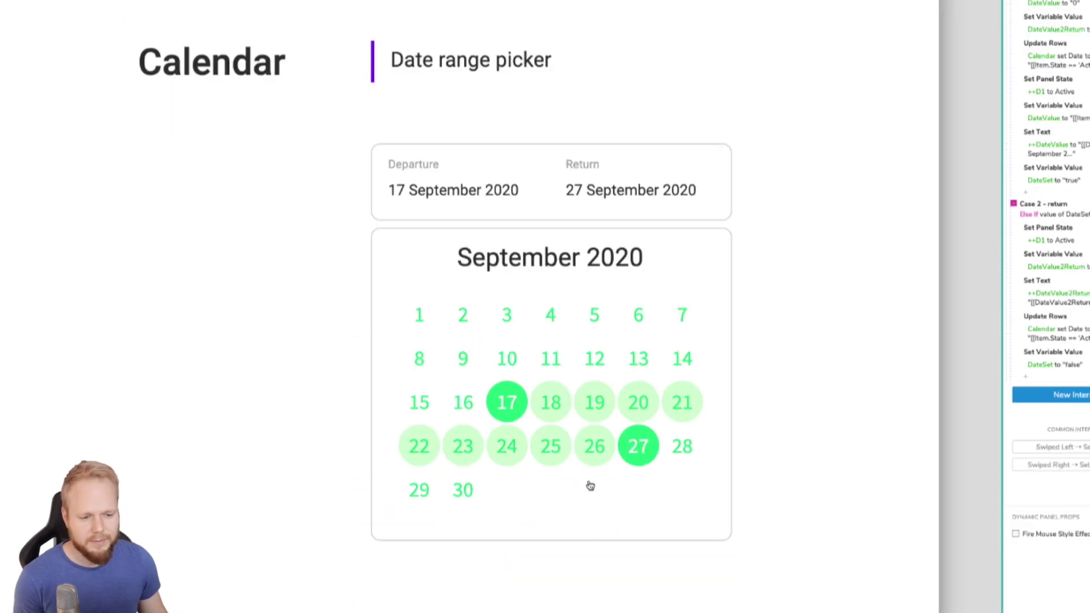
{"action": "left_click", "coordinate": [477, 333]}
{"action": "left_click", "coordinate": [613, 391]}
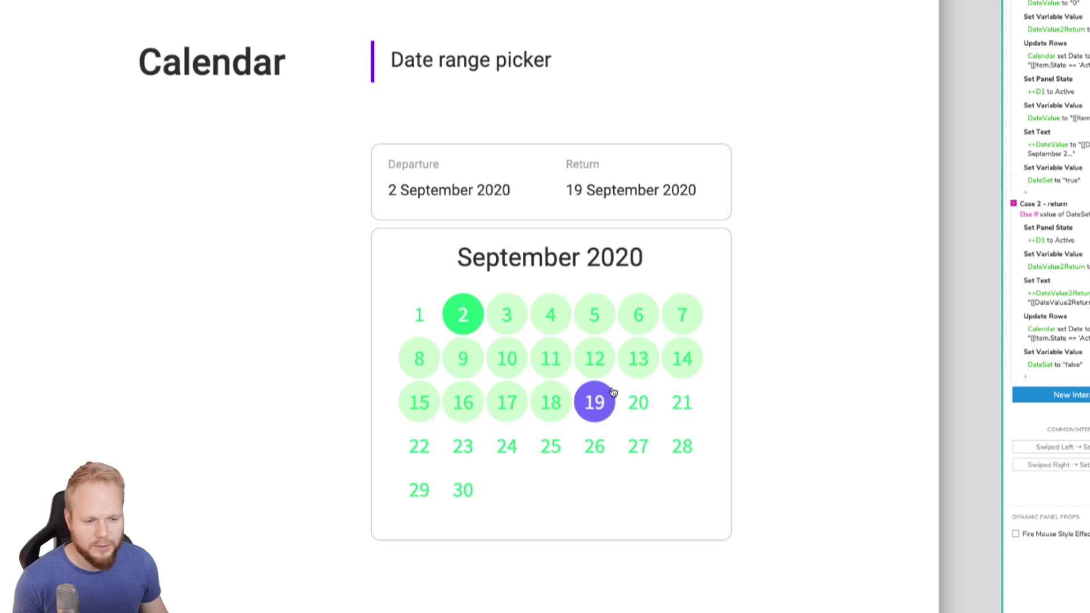